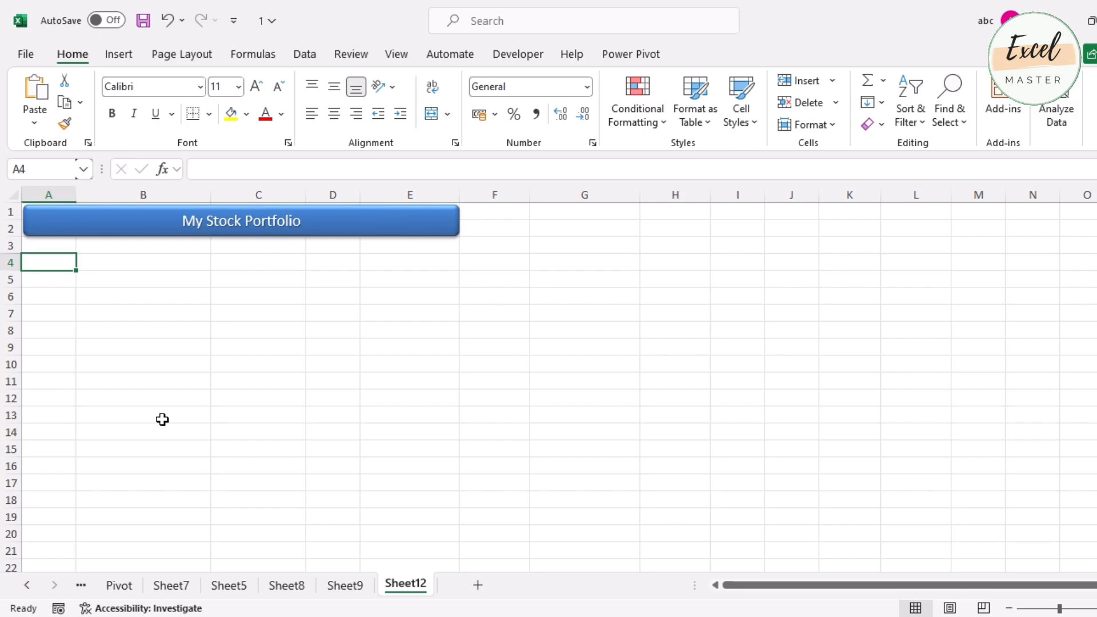
# - Enter the headers S.No, Stock Name, Purchase Price, Qty and Purchase Value across cells A4 to E4
pyautogui.write('S.No')
pyautogui.press('Tab')
pyautogui.write('Stock ')
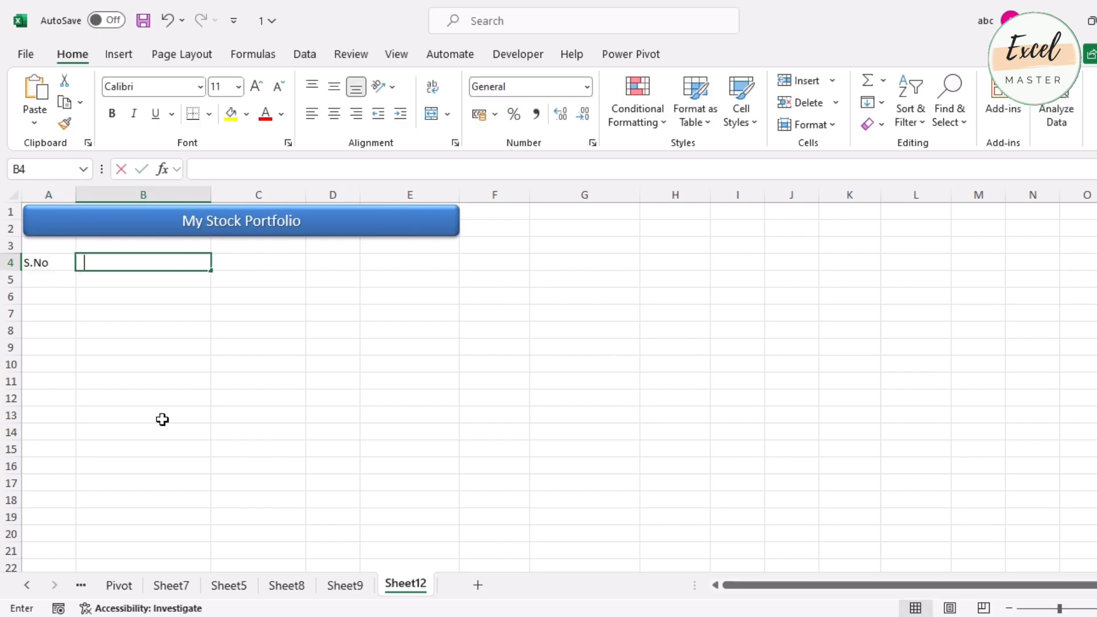
pyautogui.write('Name')
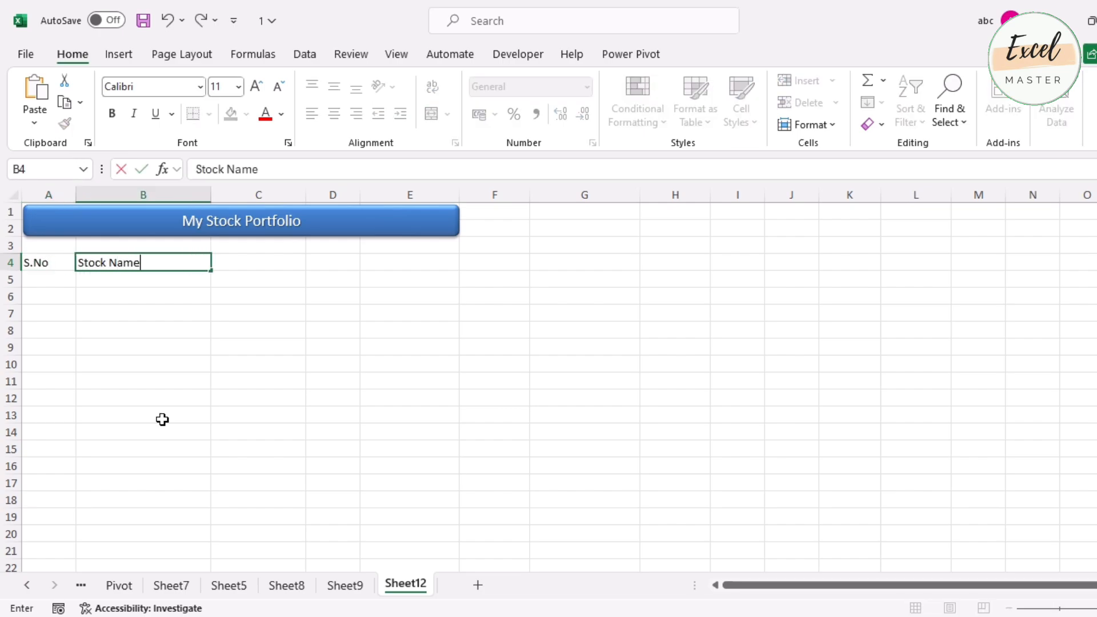
pyautogui.press('Tab')
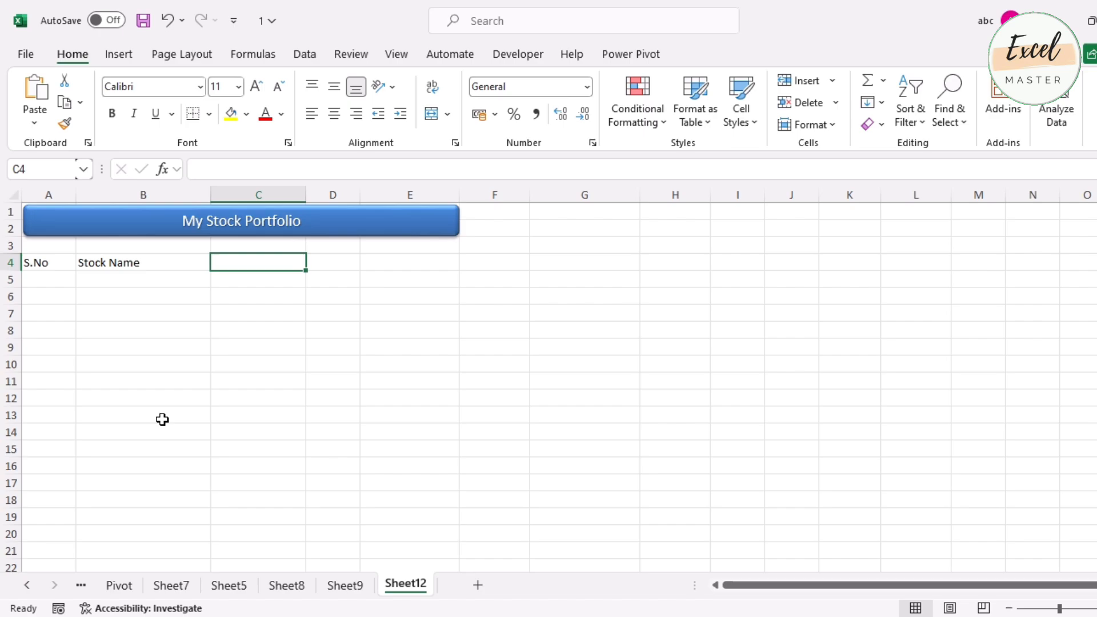
pyautogui.write('Purchase P')
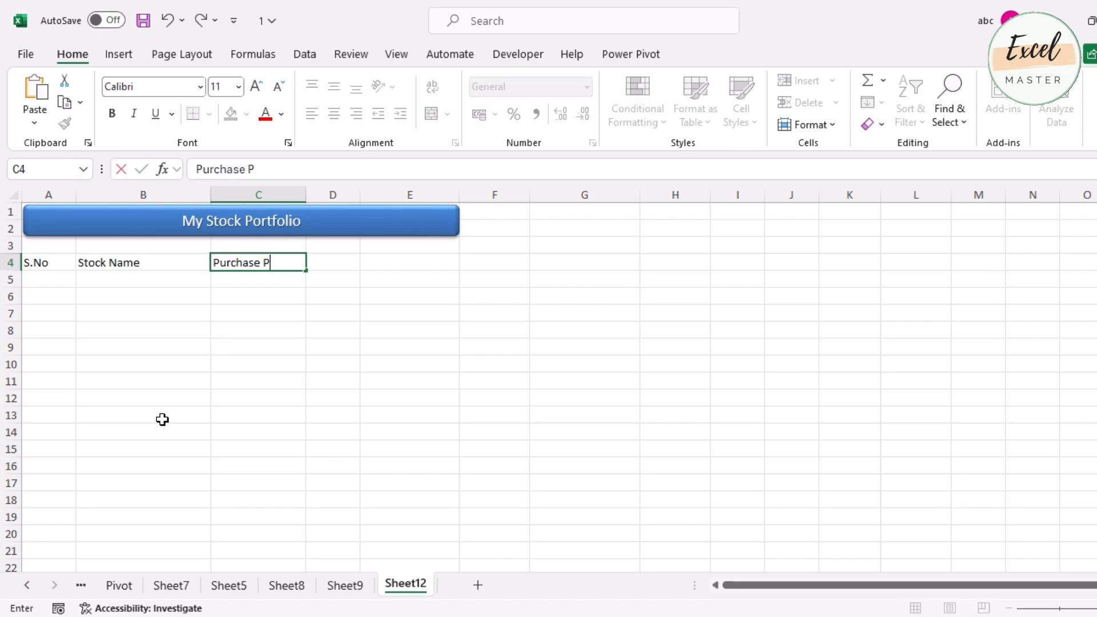
pyautogui.write('rice')
pyautogui.press('Tab')
pyautogui.write('Qty')
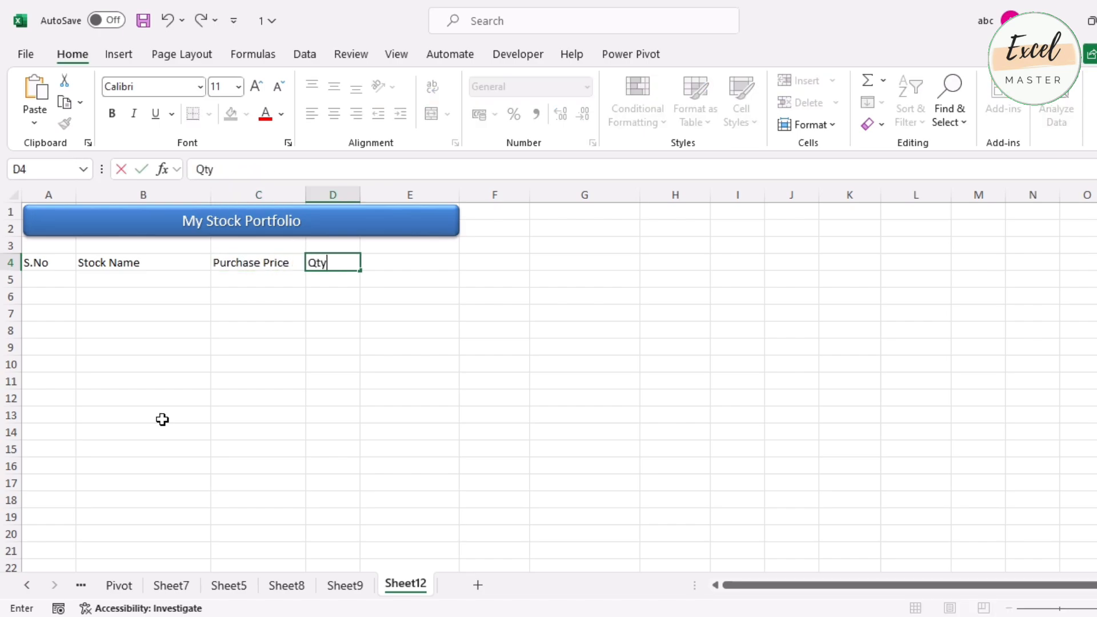
pyautogui.press('Tab')
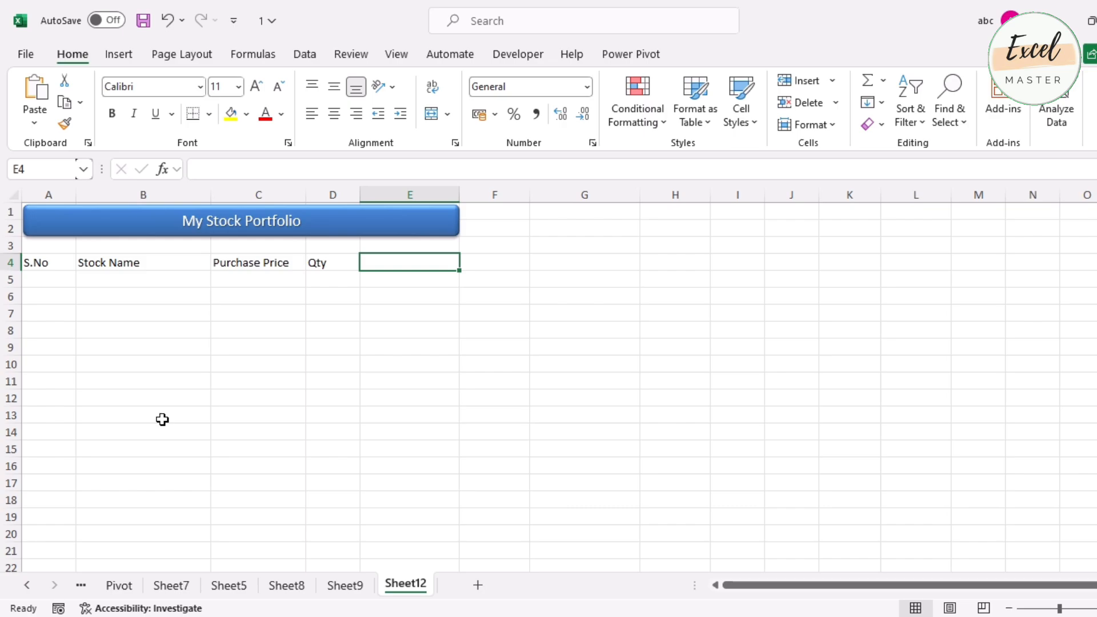
pyautogui.write('P')
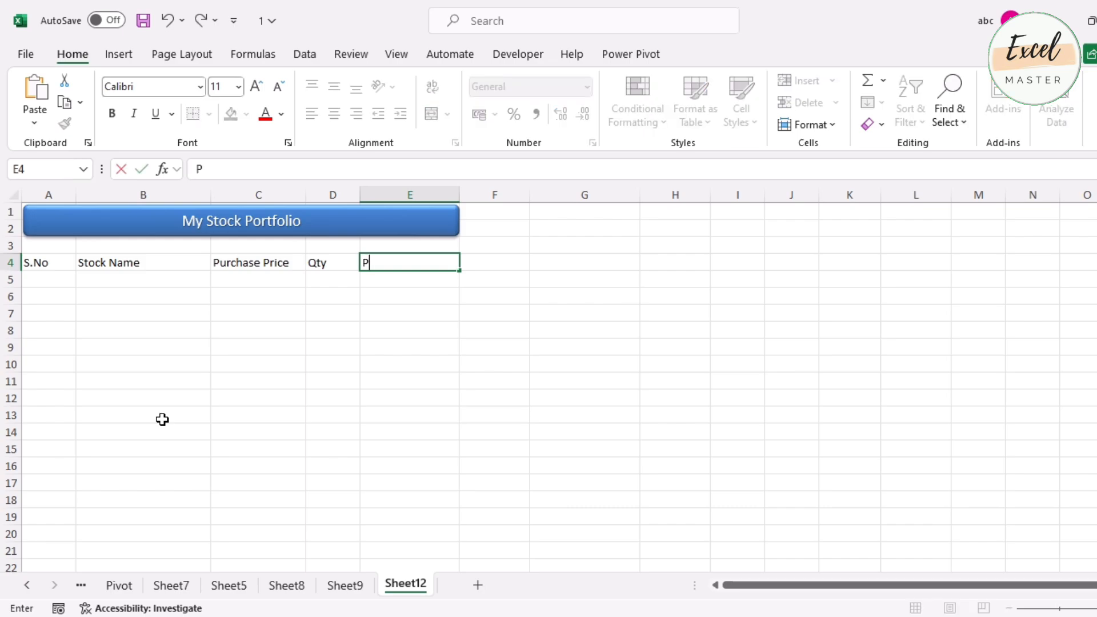
pyautogui.write('urchase Value')
pyautogui.press('Return')
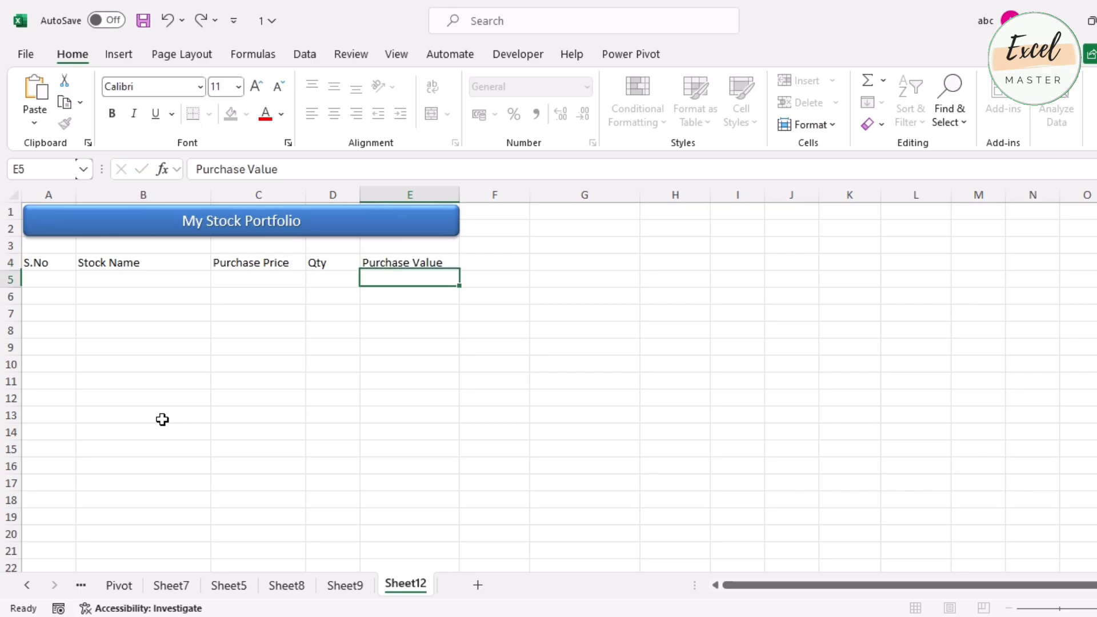
# - Enter 1 as the first serial number in cell A5 under the S.No header
pyautogui.press('Left')
pyautogui.press('Left')
pyautogui.press('Left')
pyautogui.press('Left')
pyautogui.write('1')
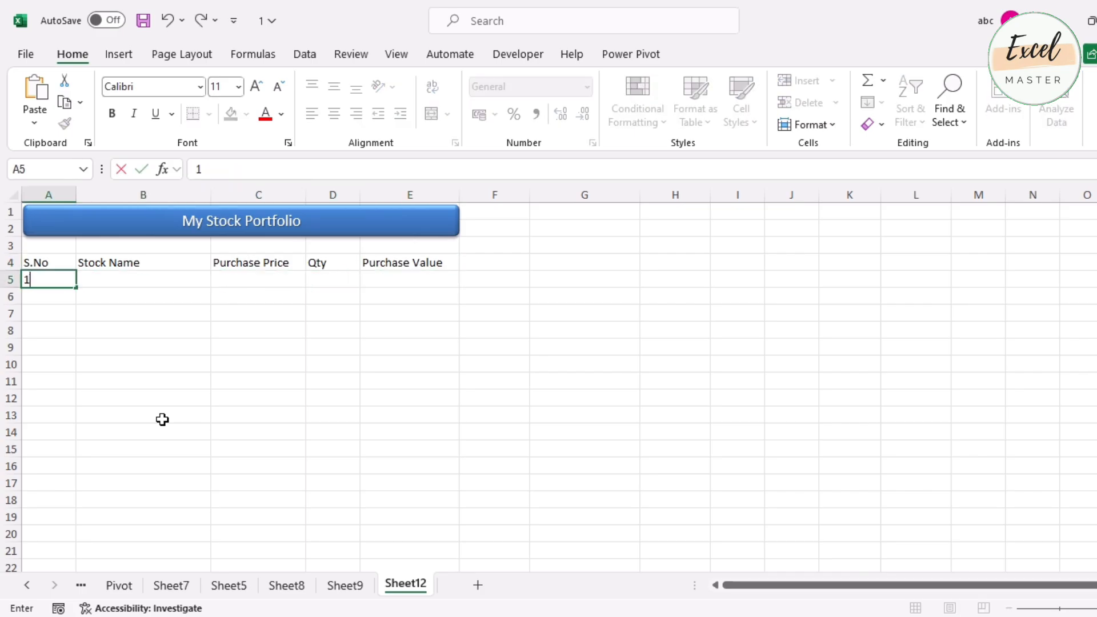
pyautogui.press('Return')
pyautogui.press('Up')
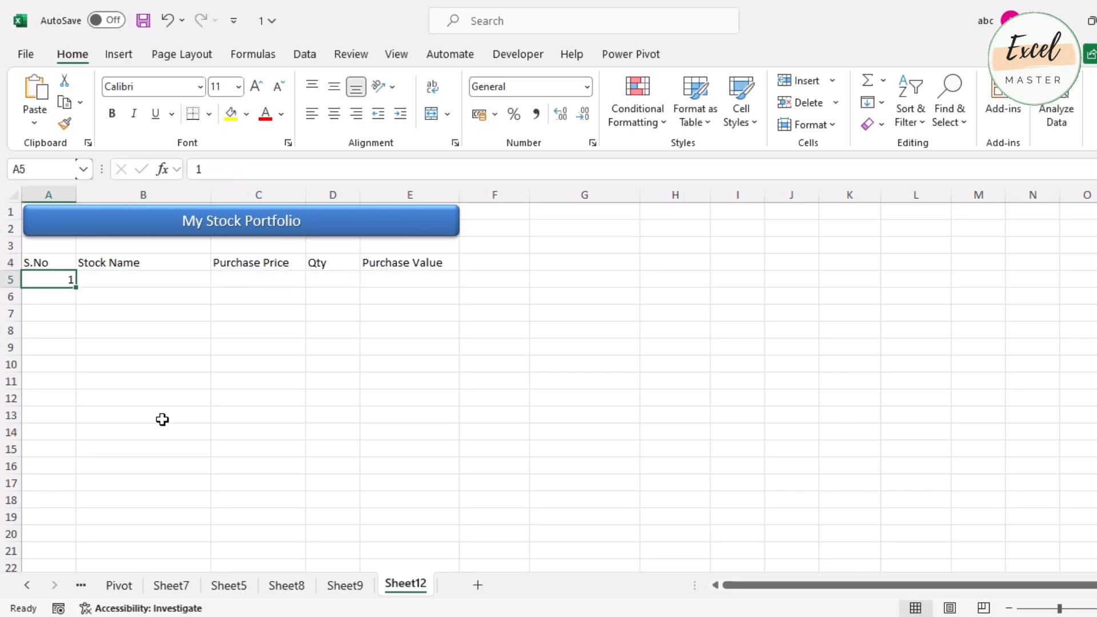
# - Convert A4:E5 into a table with headers and turn off its banded rows and filter buttons
pyautogui.hotkey('ctrl', 'l')
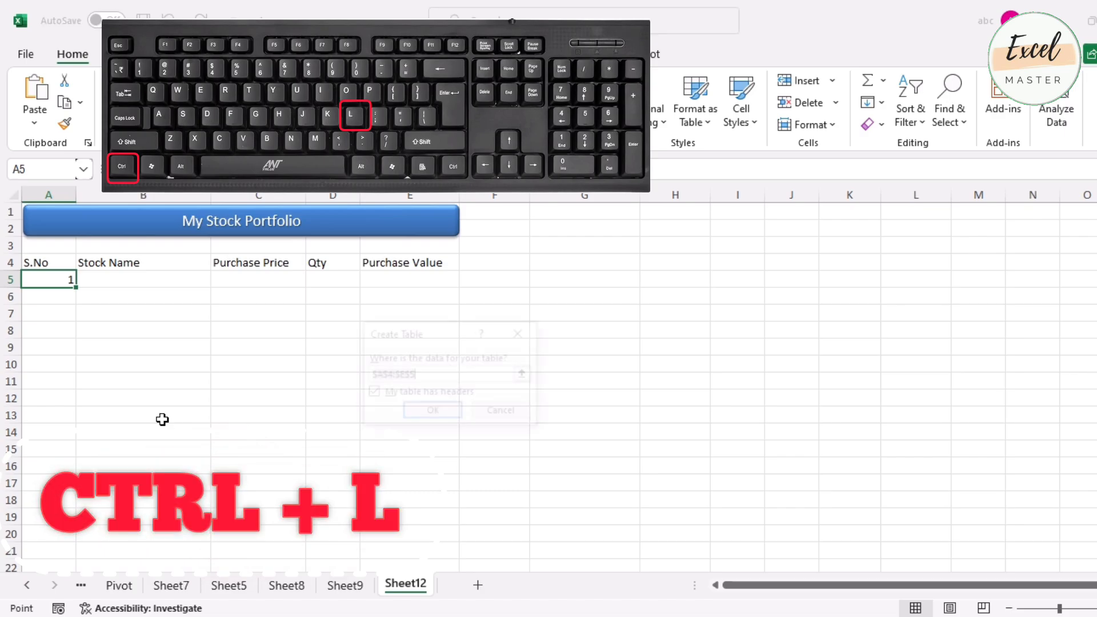
pyautogui.click(428, 414)
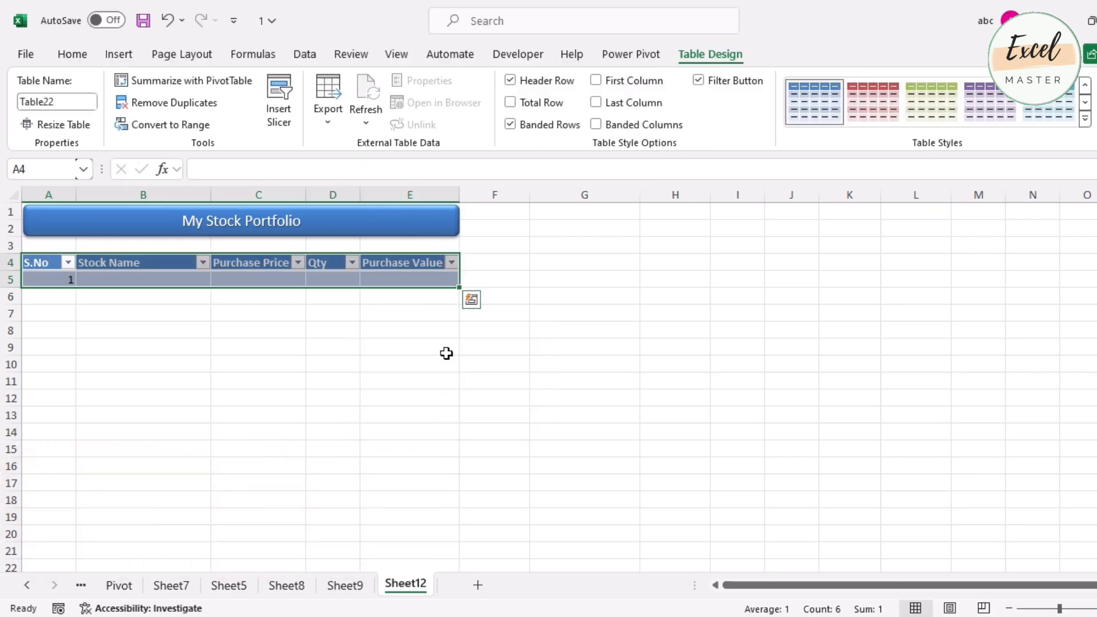
pyautogui.click(266, 276)
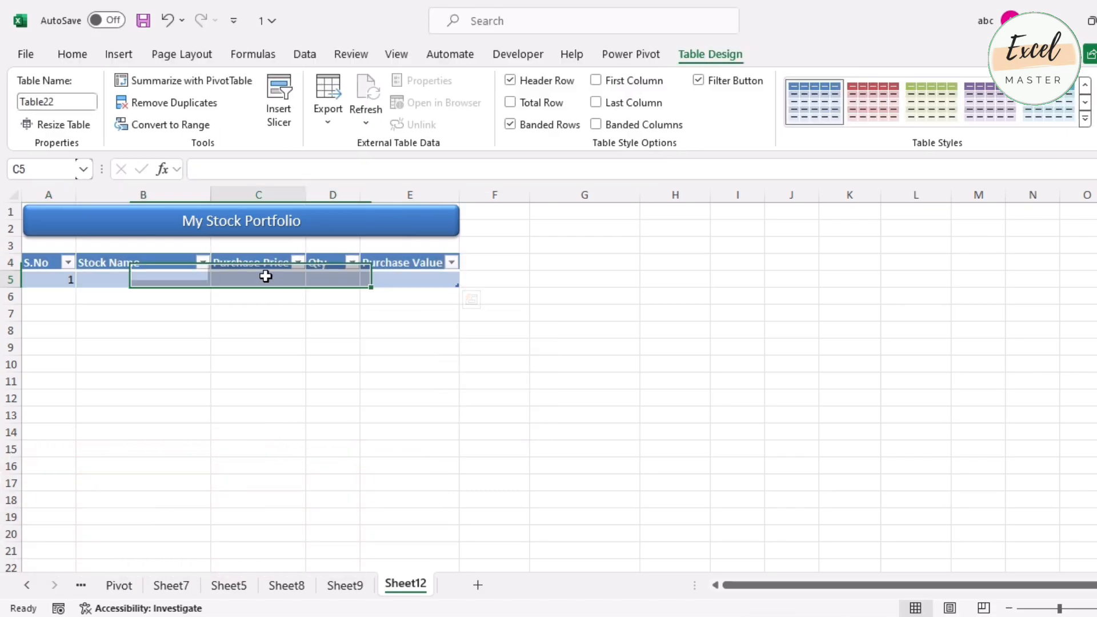
pyautogui.click(544, 127)
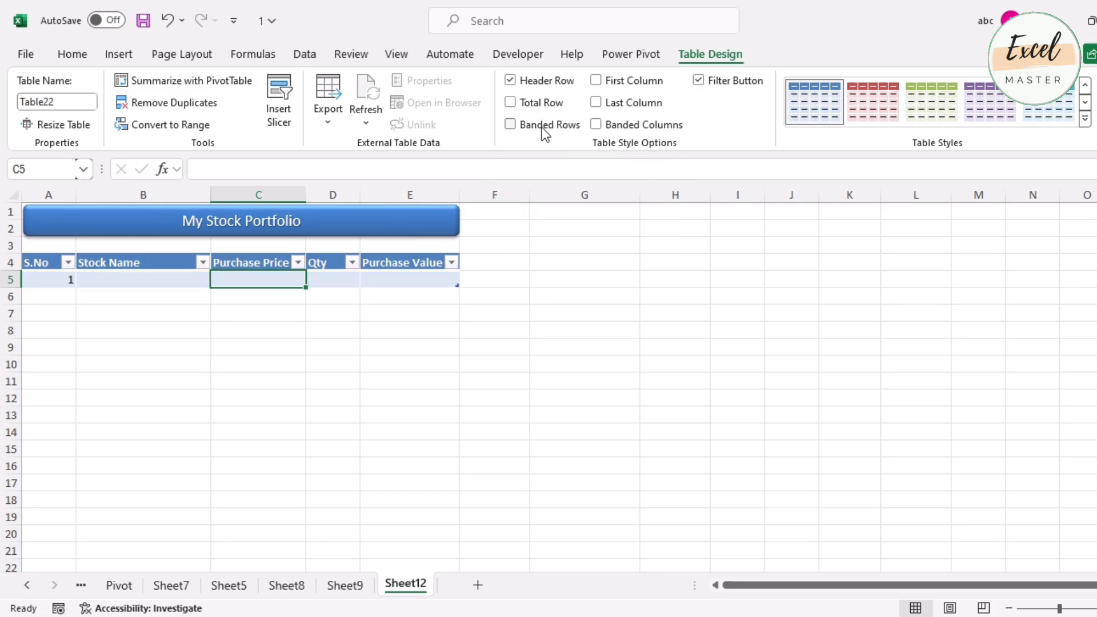
pyautogui.click(724, 85)
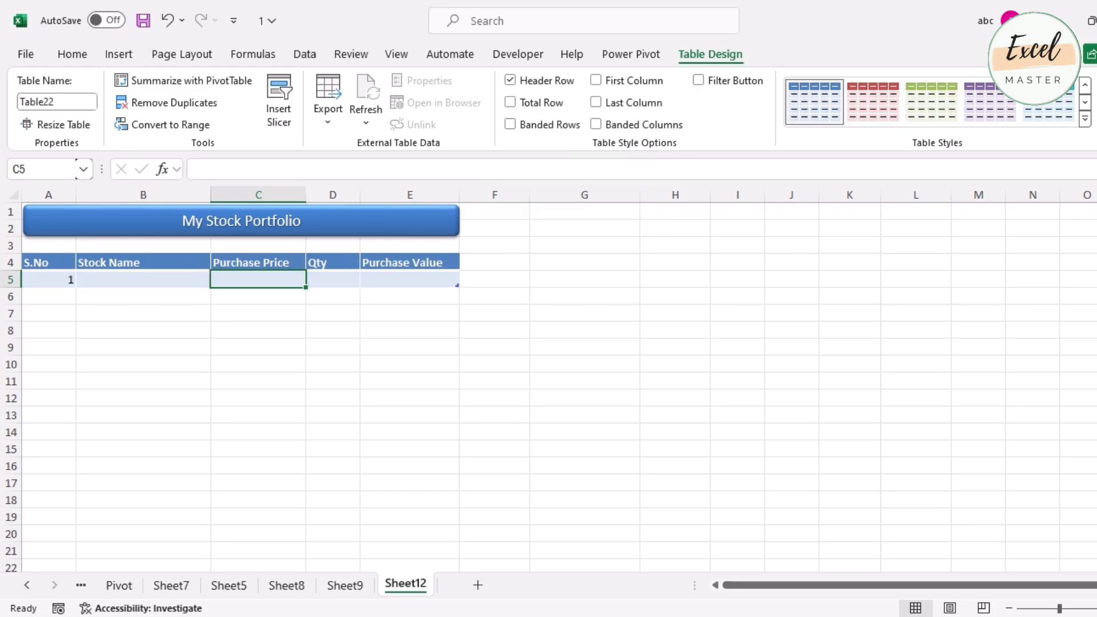
pyautogui.click(1088, 121)
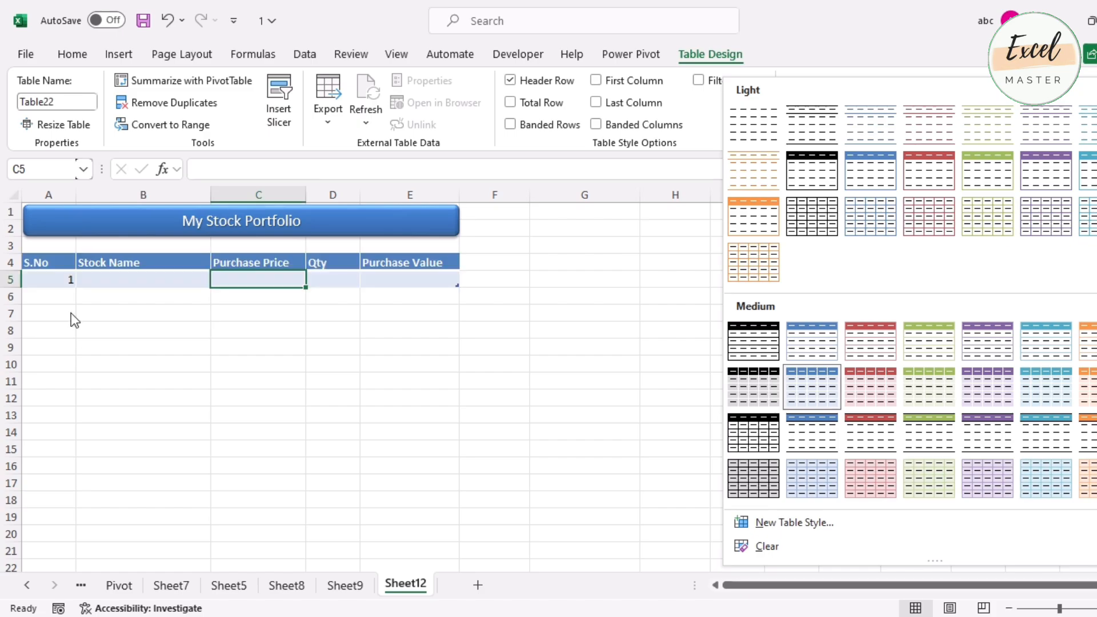
pyautogui.click(62, 291)
# - Replace the serial number in A5 with the formula =ROW() and centre the cell horizontally and vertically
pyautogui.click(46, 282)
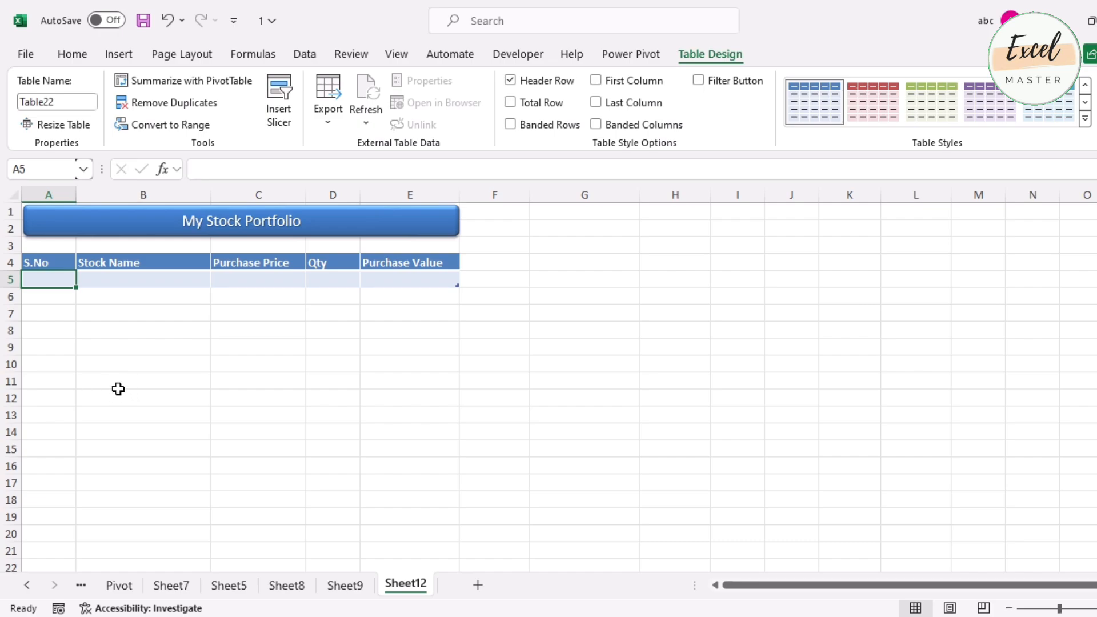
pyautogui.write('=row')
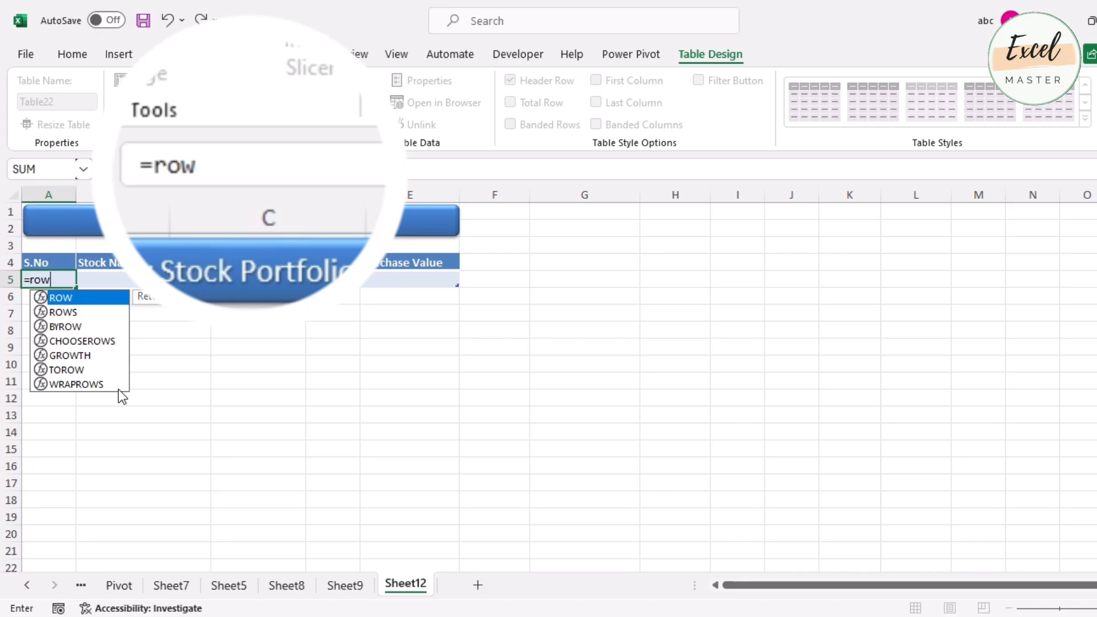
pyautogui.write('()')
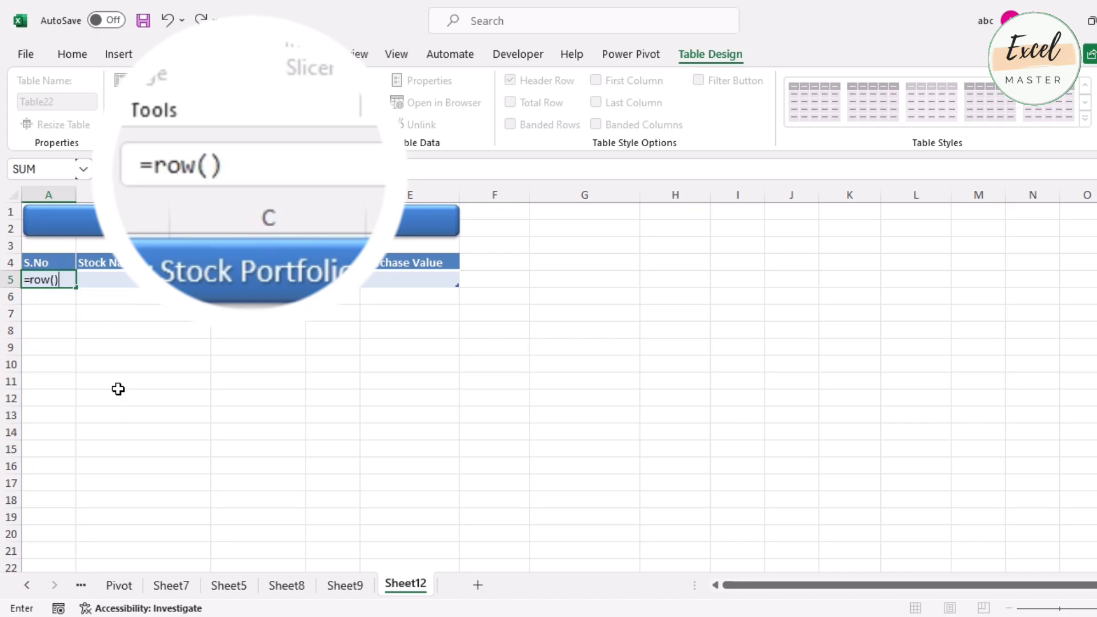
pyautogui.press('Return')
pyautogui.press('Up')
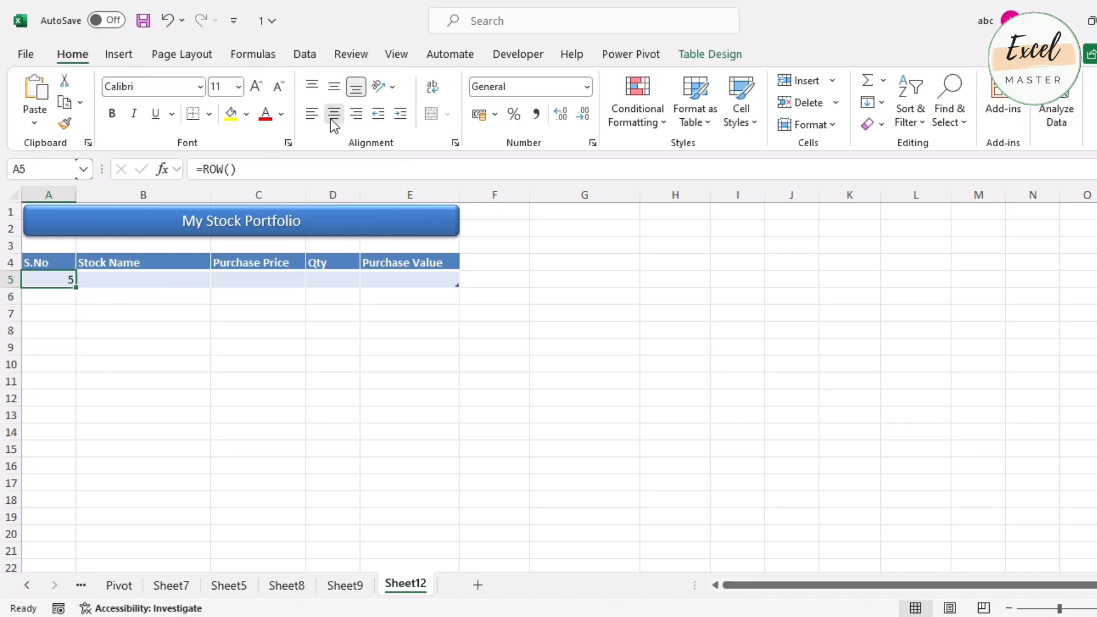
pyautogui.click(334, 114)
pyautogui.click(334, 88)
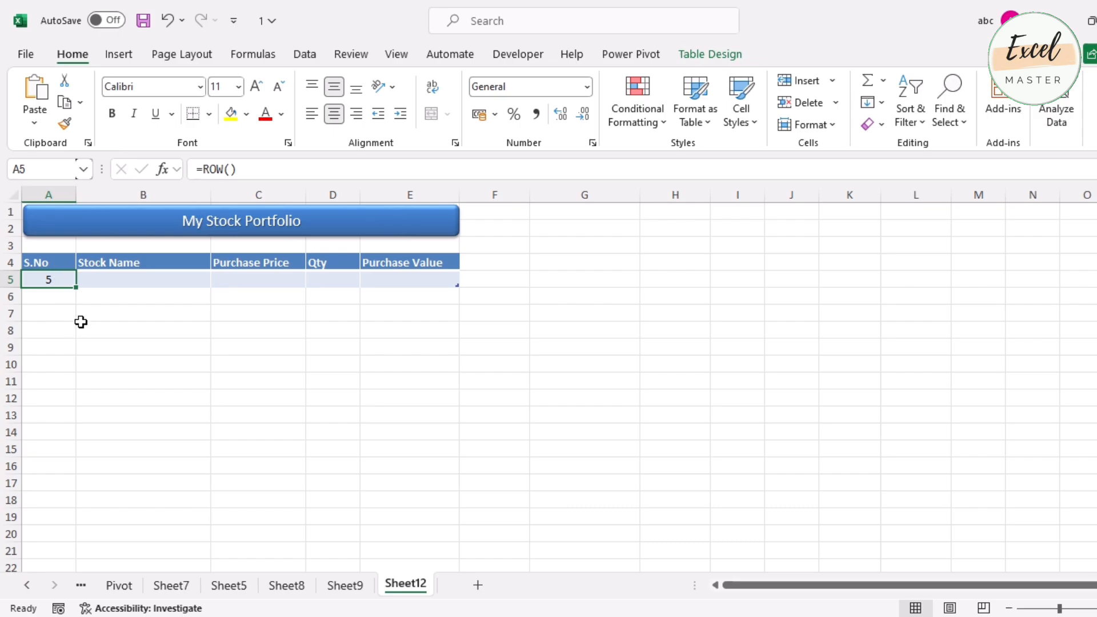
# - Extend the A5 formula to =ROW()-ROW(Table22[[#Headers],[S.No]]) by referencing the S.No header cell
pyautogui.click(275, 168)
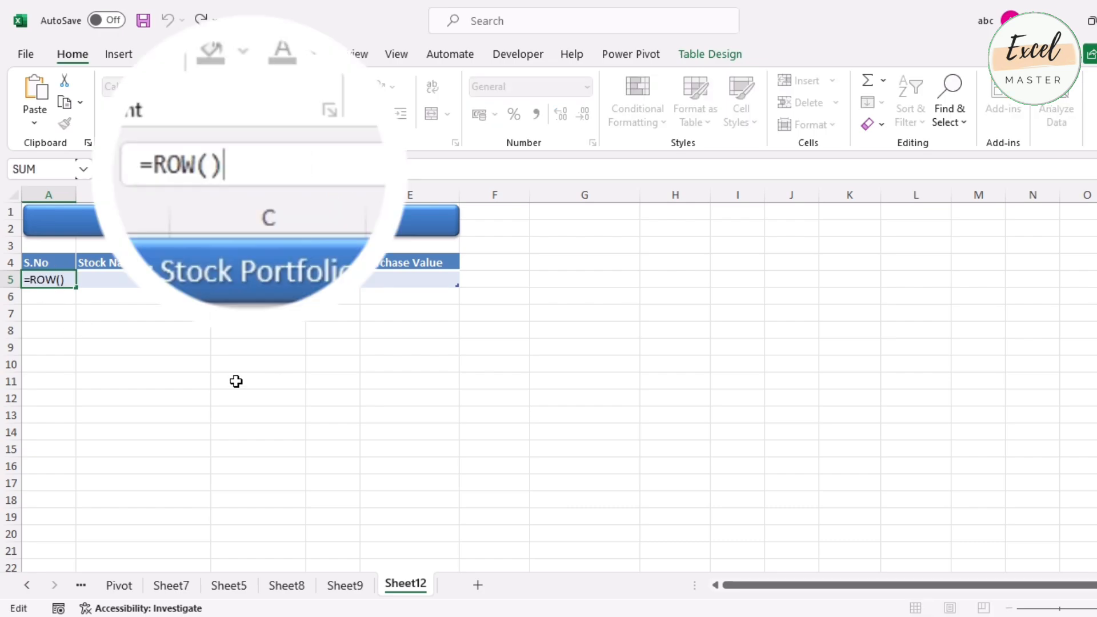
pyautogui.write('-row')
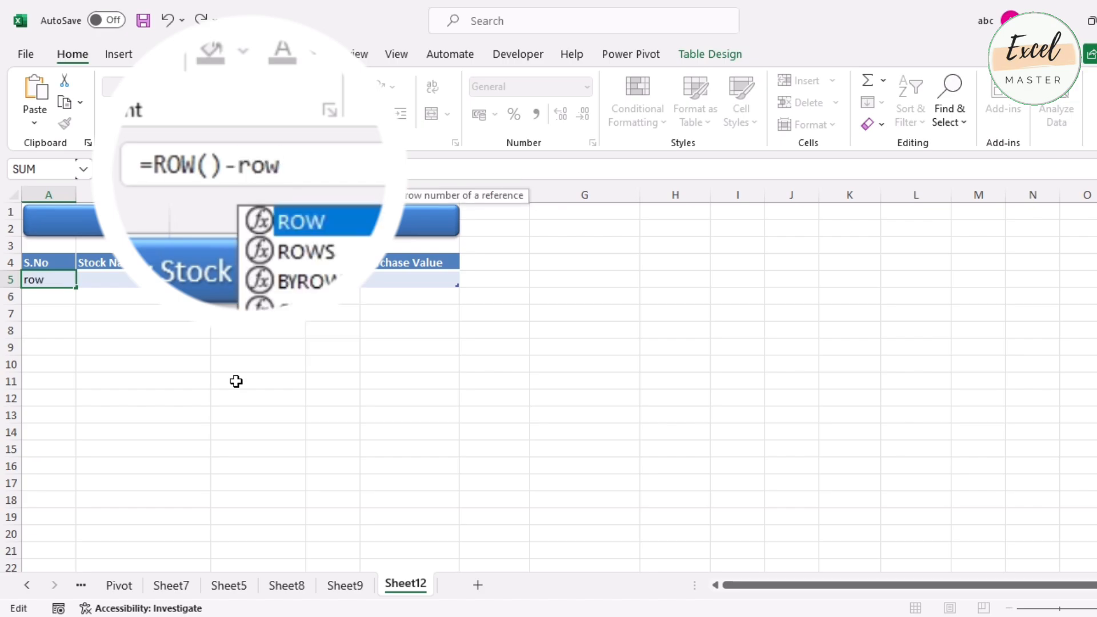
pyautogui.write('(')
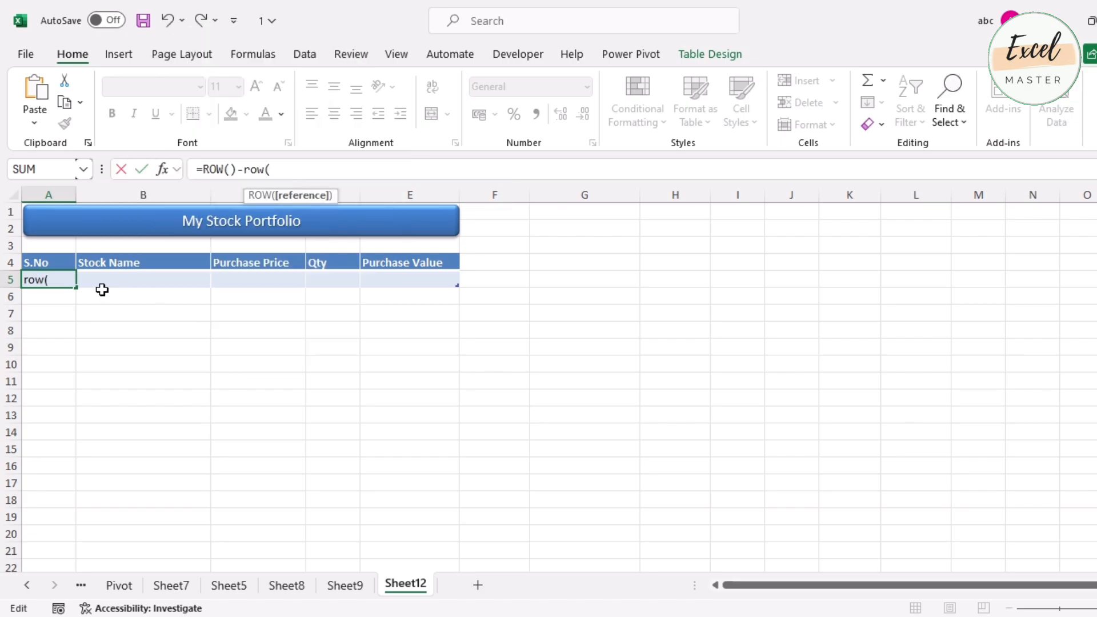
pyautogui.click(51, 262)
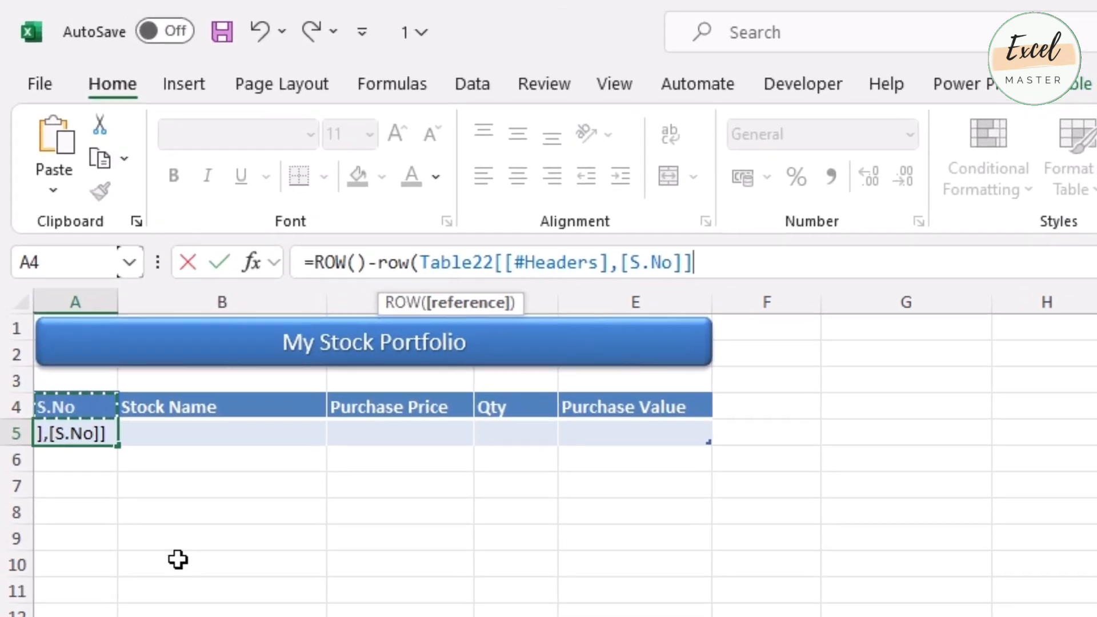
pyautogui.write(')')
pyautogui.hotkey('ctrl', 'Return')
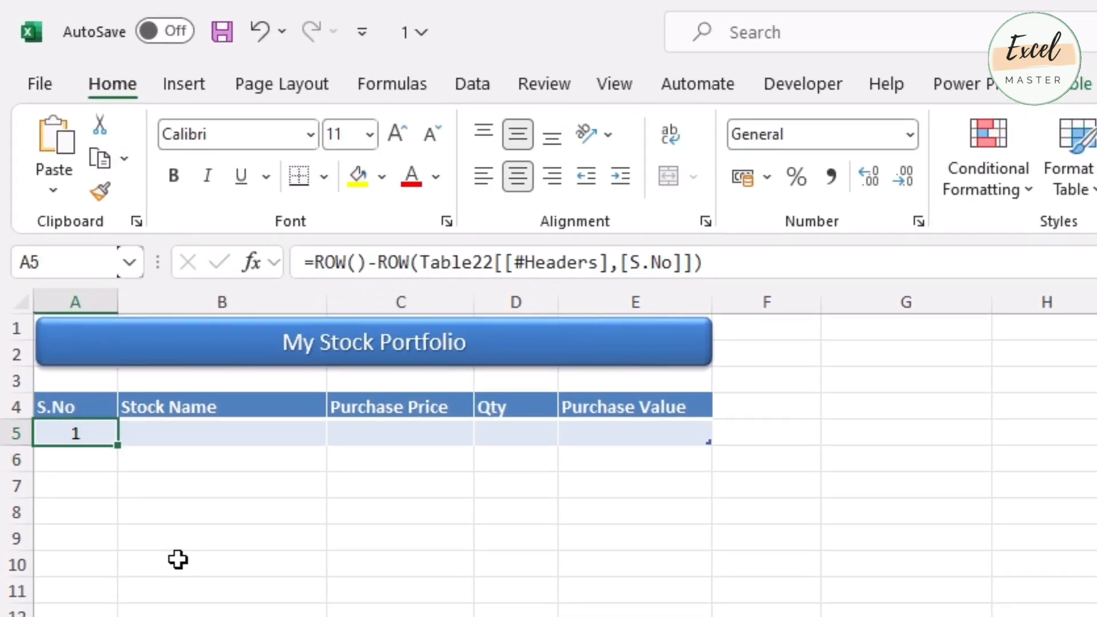
# - Copy the ticker symbol TCS from the Google share price page in the browser into Stock Name cell B5 in Excel
pyautogui.click(149, 432)
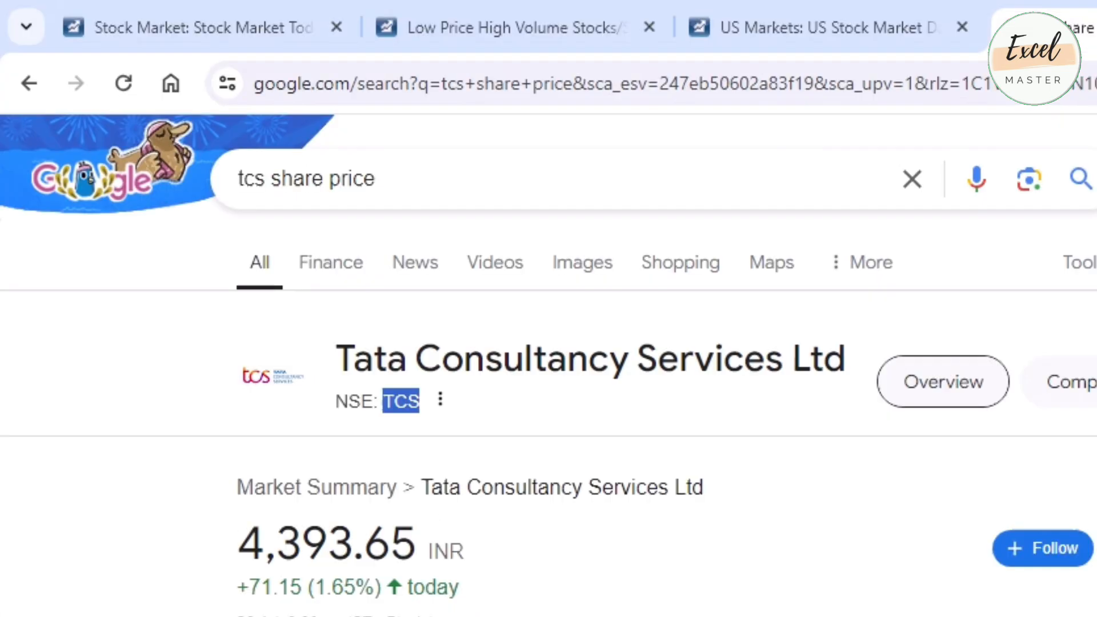
pyautogui.click(647, 431)
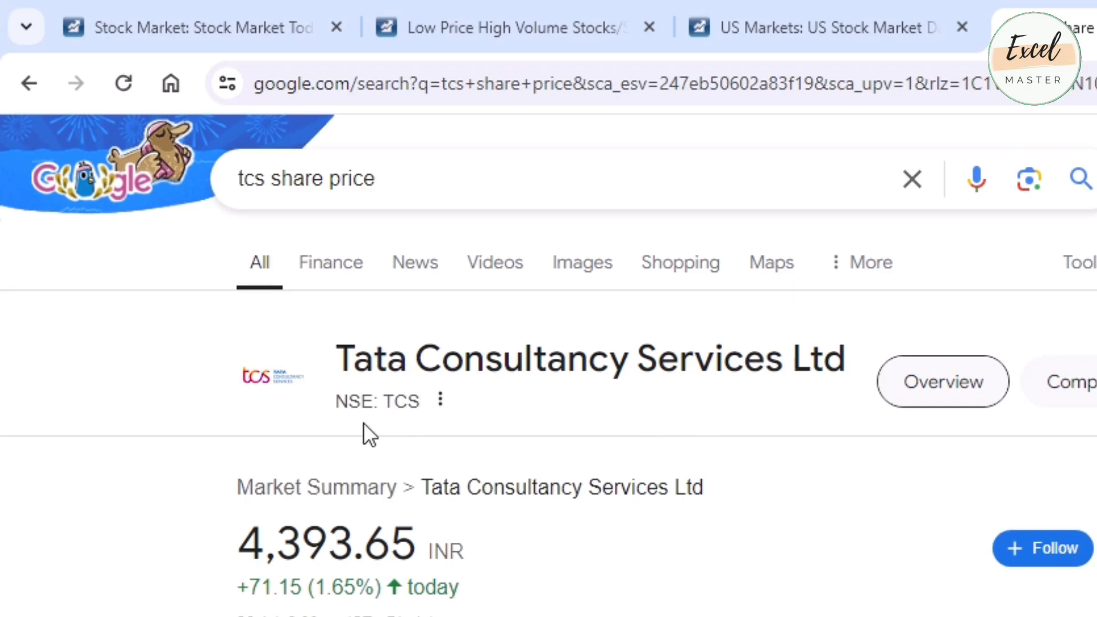
pyautogui.doubleClick(392, 403)
pyautogui.hotkey('ctrl', 'c')
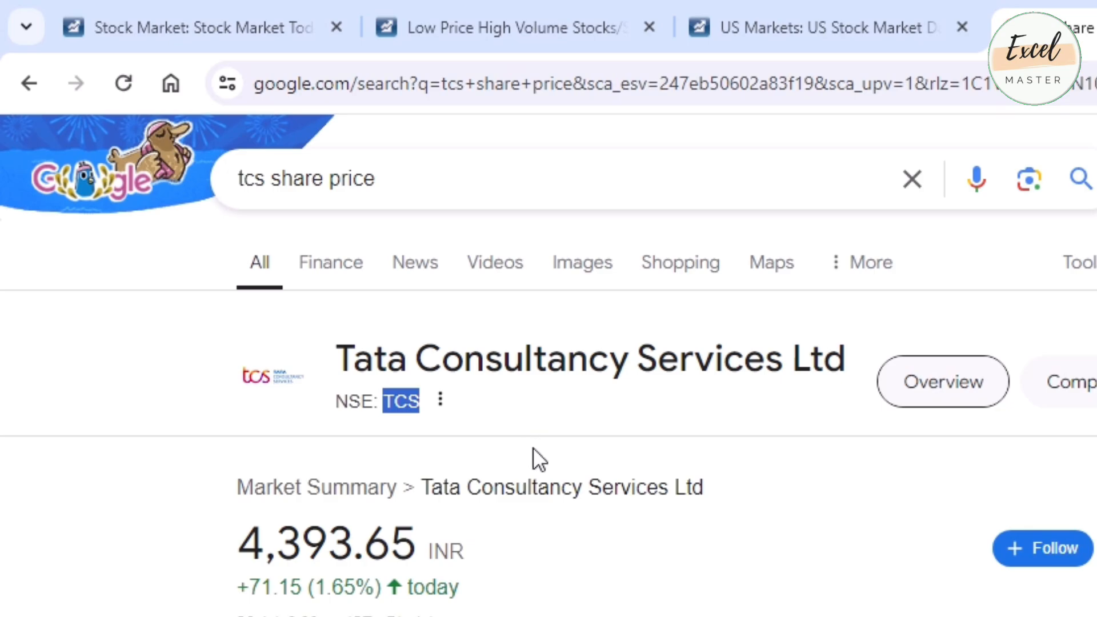
pyautogui.hotkey('alt', 'Tab')
pyautogui.doubleClick(221, 436)
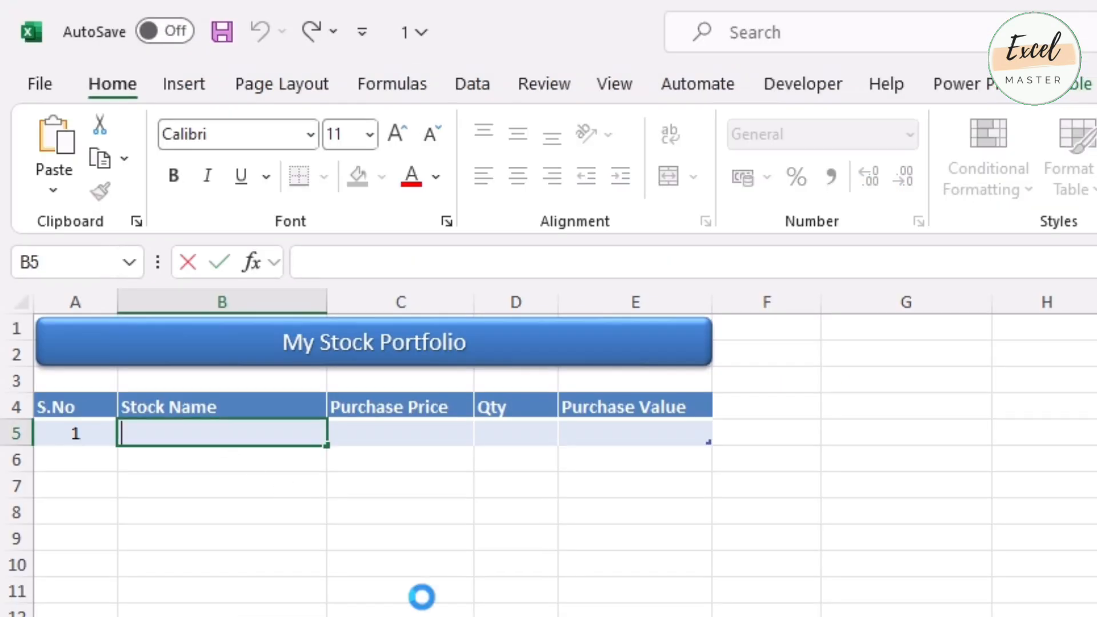
pyautogui.hotkey('ctrl', 'v')
pyautogui.press('Tab')
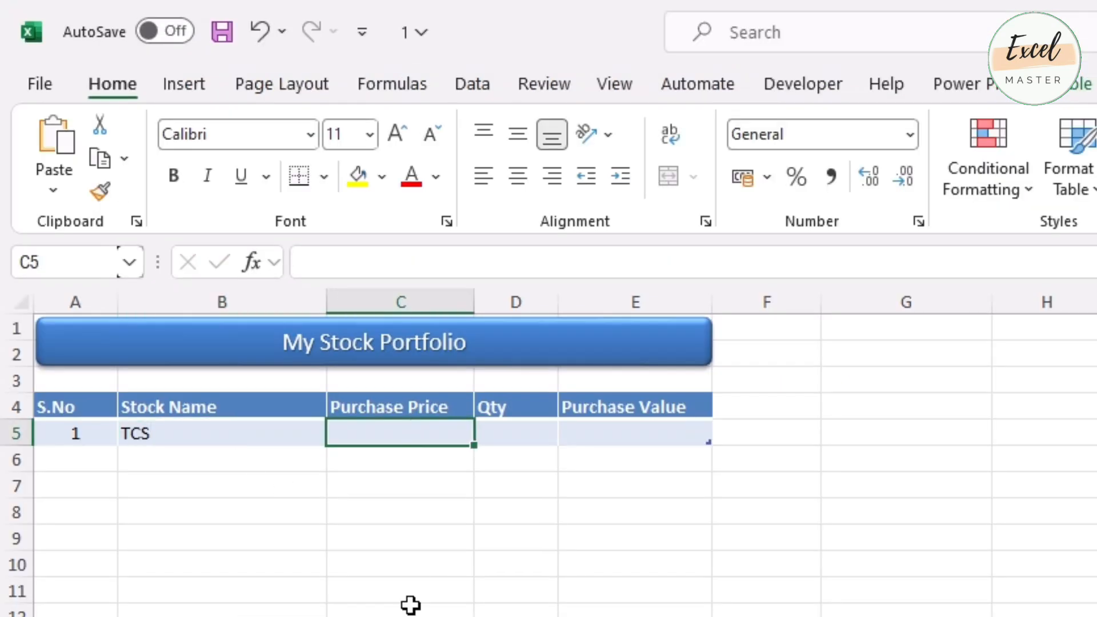
# - Check the current TCS share price in the browser, and enter 4200 as the Purchase Price in C5 in Excel
pyautogui.hotkey('alt', 'Tab')
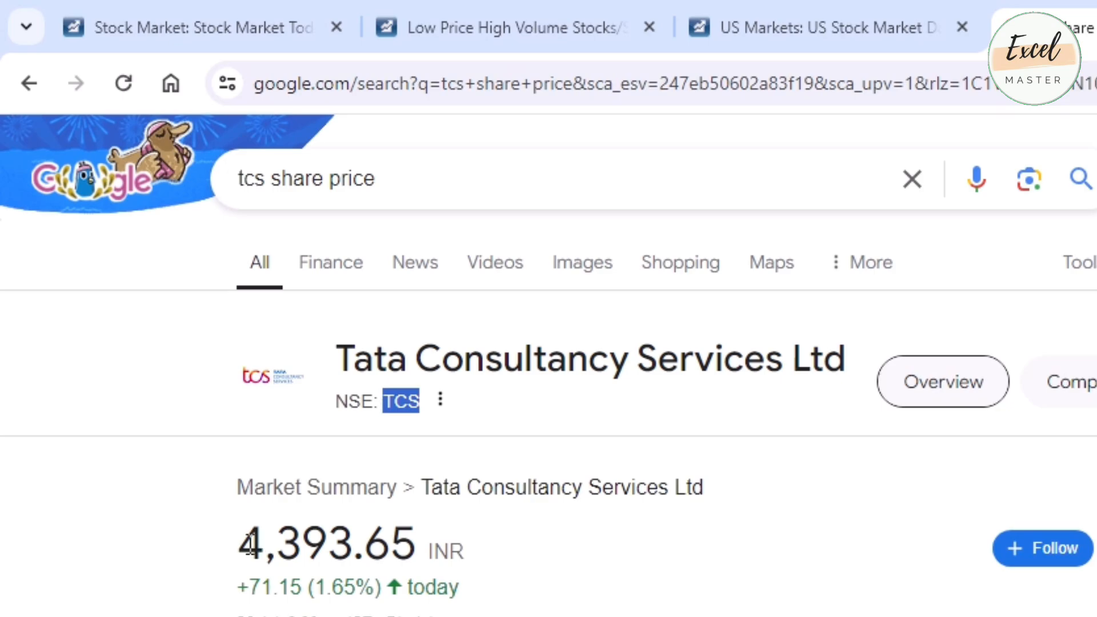
pyautogui.moveTo(241, 543); pyautogui.dragTo(355, 545)
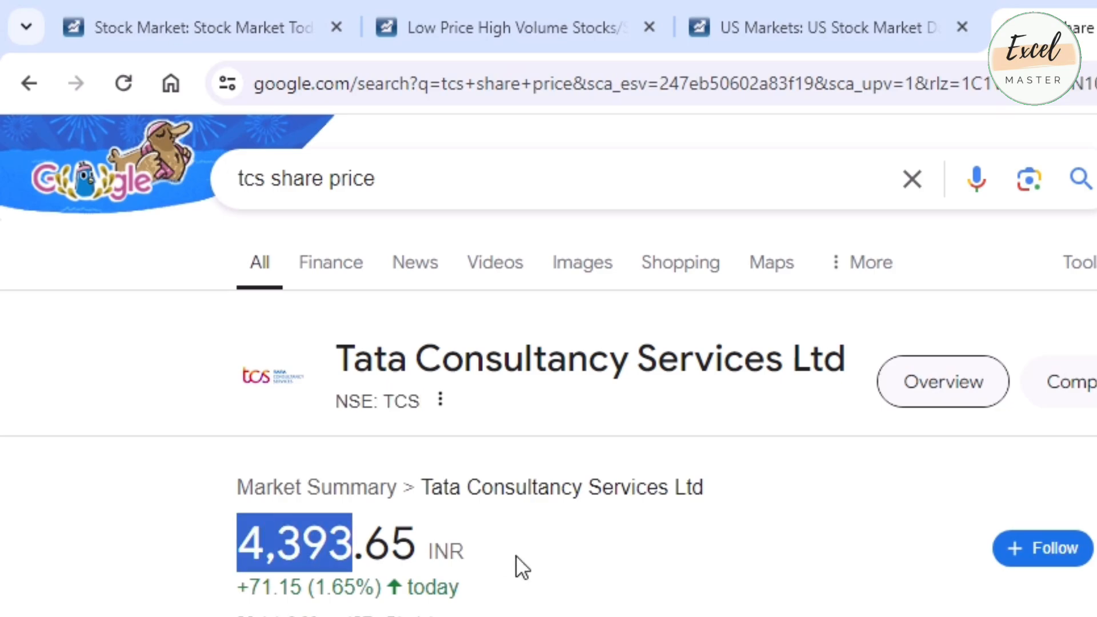
pyautogui.hotkey('alt', 'Tab')
pyautogui.write('4200')
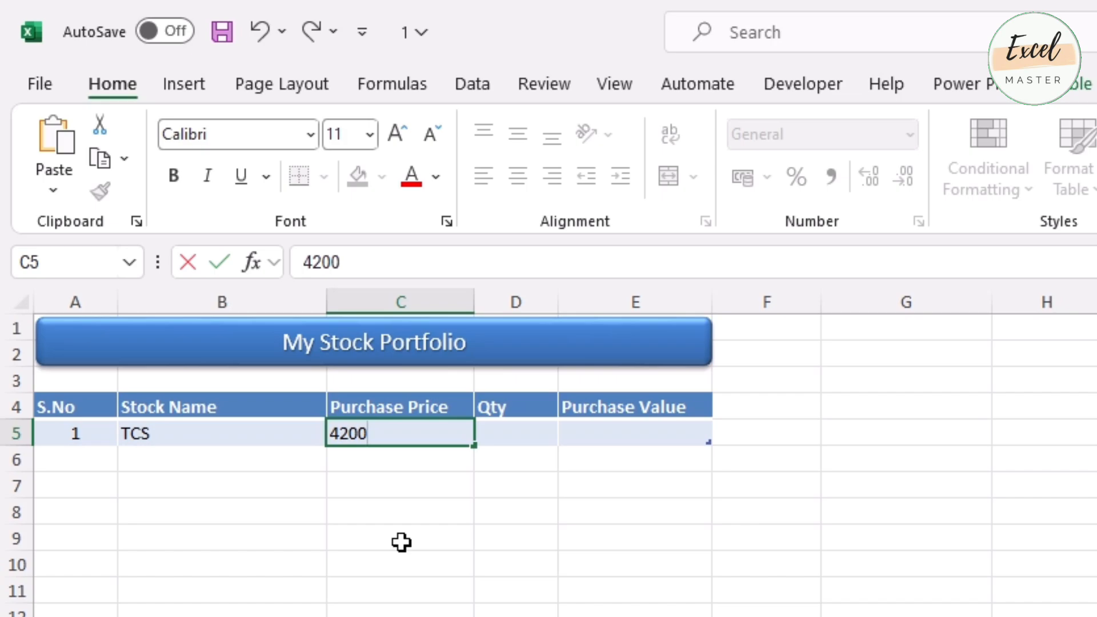
pyautogui.press('Tab')
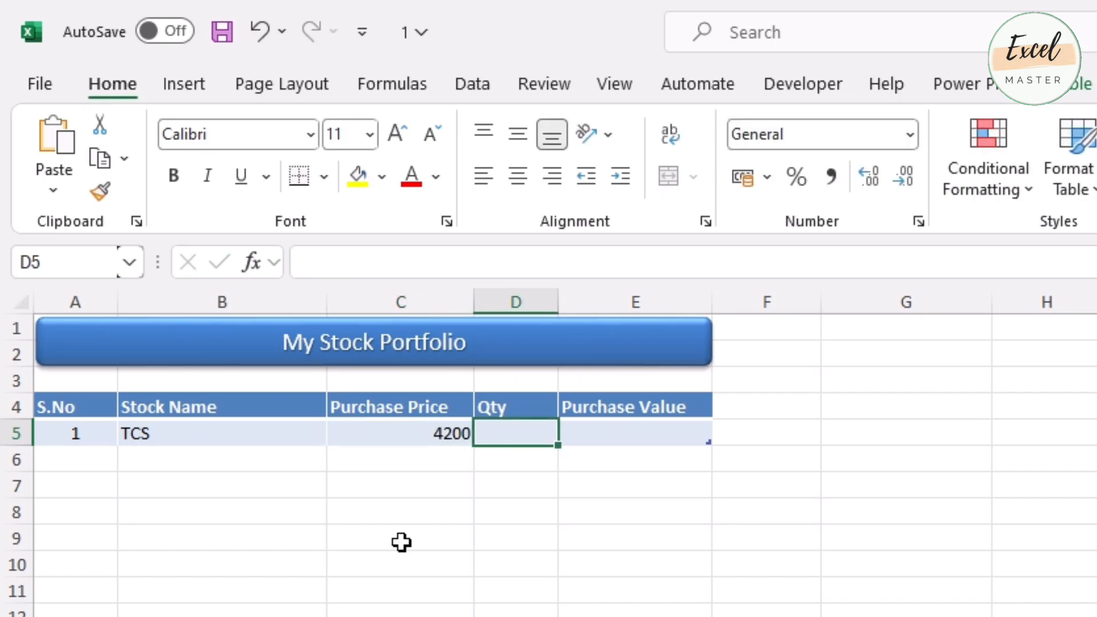
pyautogui.write('5')
pyautogui.press('Tab')
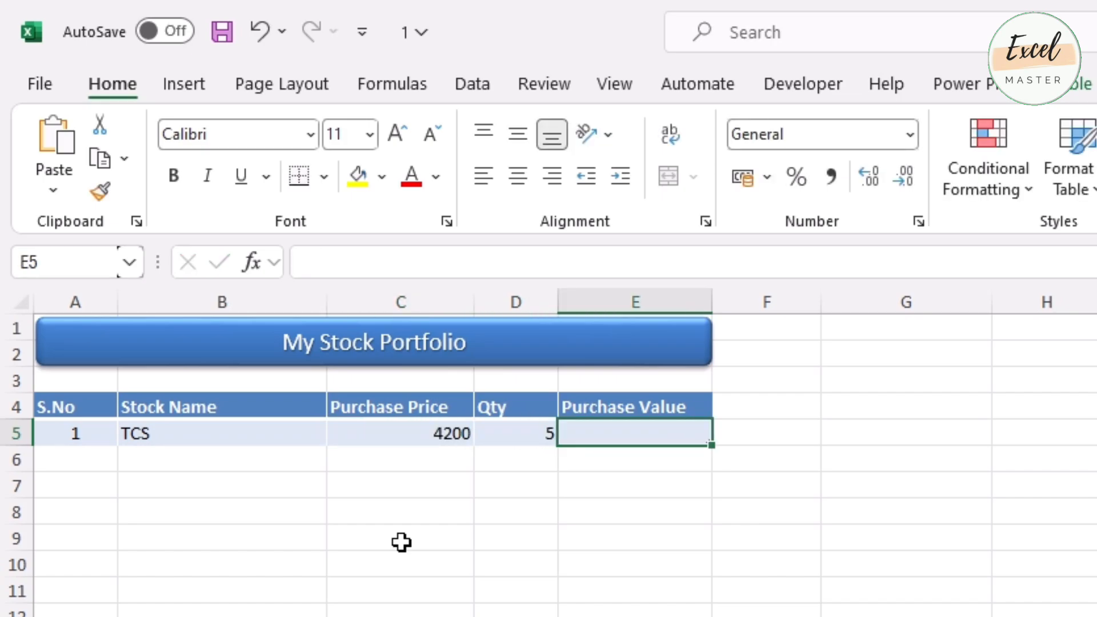
pyautogui.write('=')
pyautogui.press('Left')
pyautogui.press('Left')
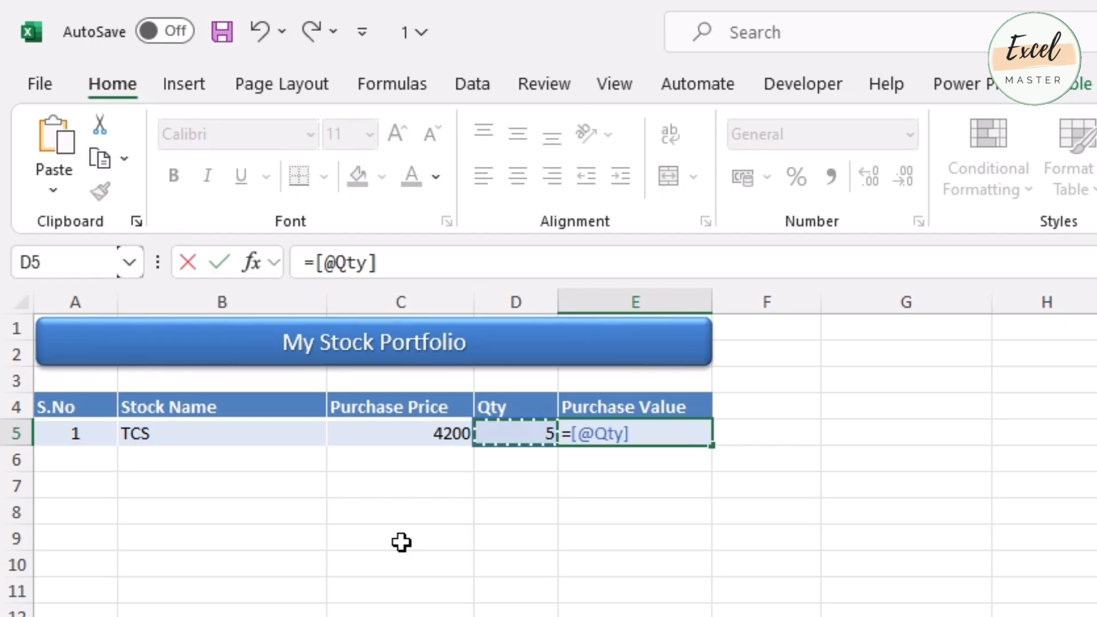
pyautogui.write('*')
pyautogui.press('Left')
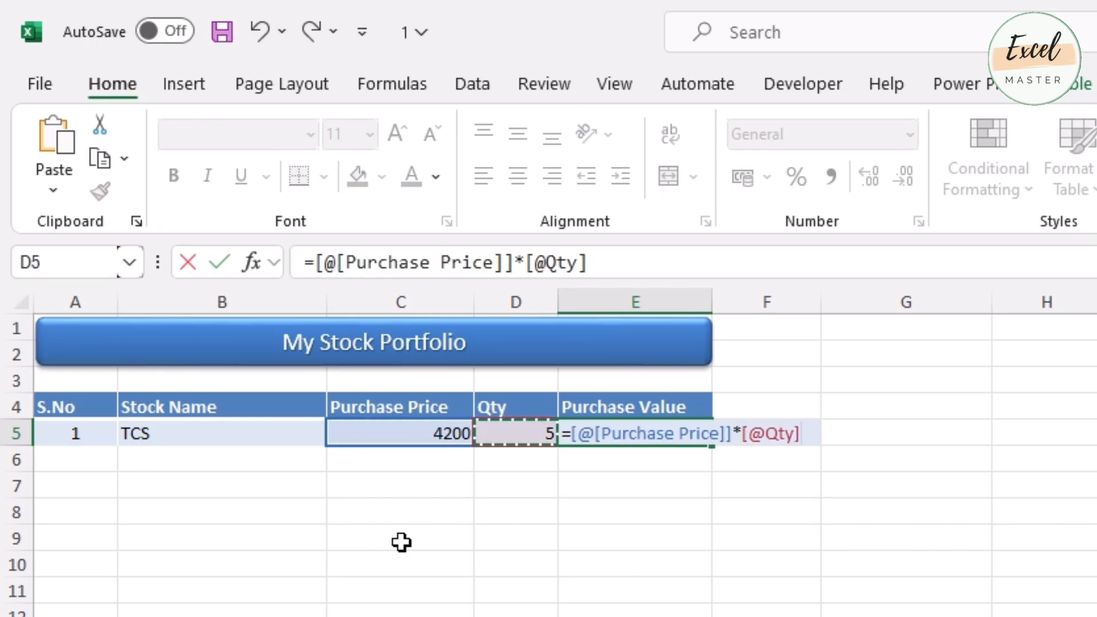
pyautogui.press('Return')
# - Apply the comma number format to the Purchase Value in E5 and the Purchase Price in C5
pyautogui.press('Up')
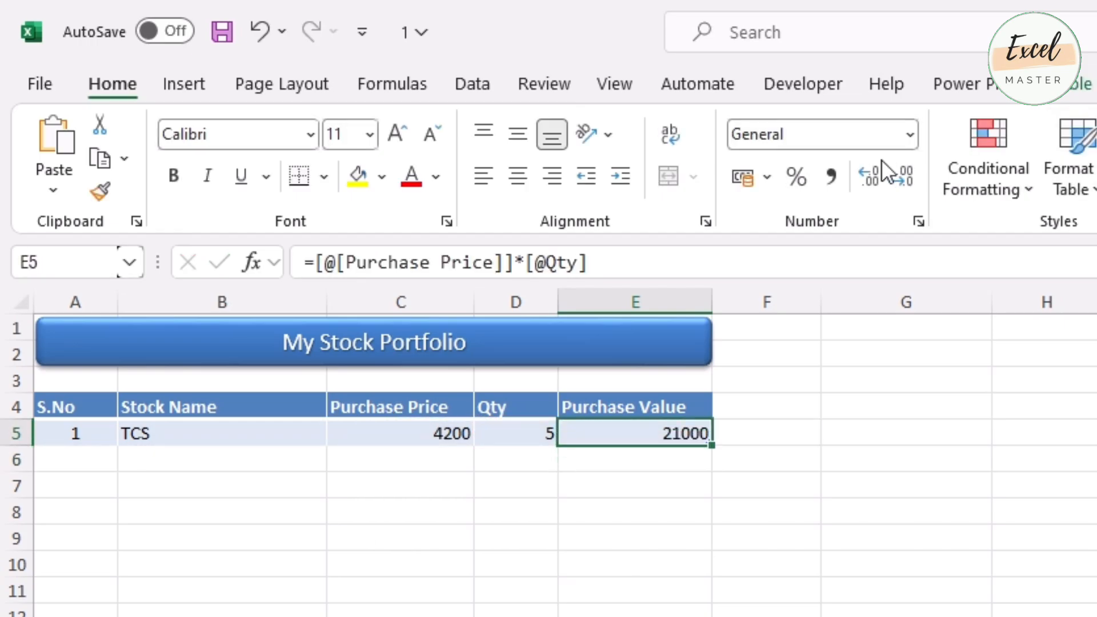
pyautogui.click(831, 179)
pyautogui.click(435, 433)
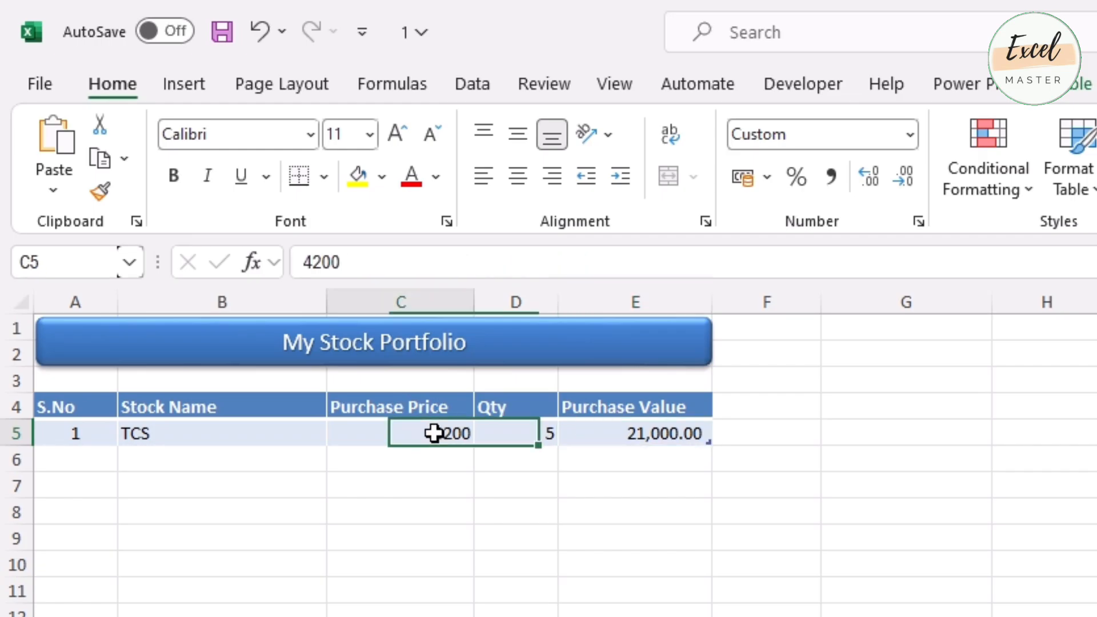
pyautogui.click(831, 180)
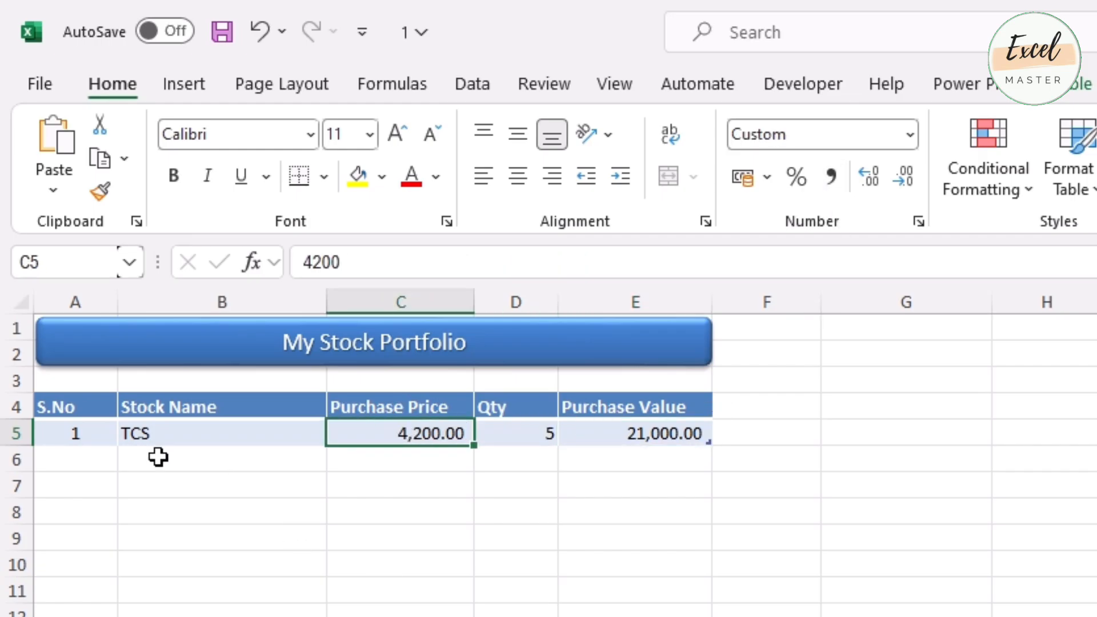
# - Select Stock Name cell B6 for the second stock, and search Google in the browser for "reliance share price"
pyautogui.click(158, 457)
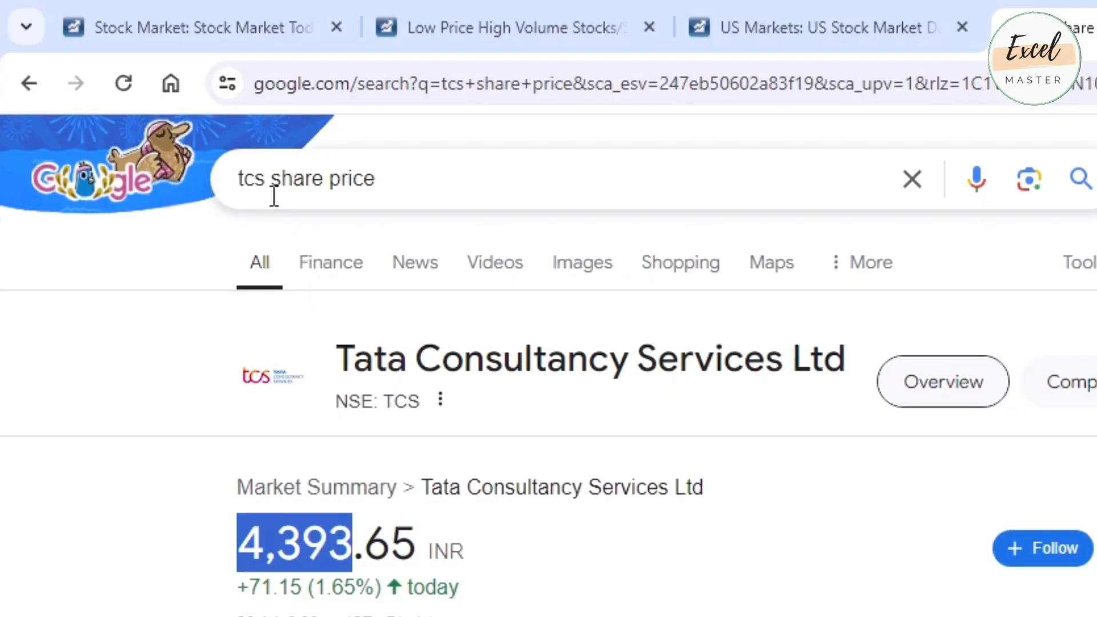
pyautogui.doubleClick(252, 179)
pyautogui.write('reliance')
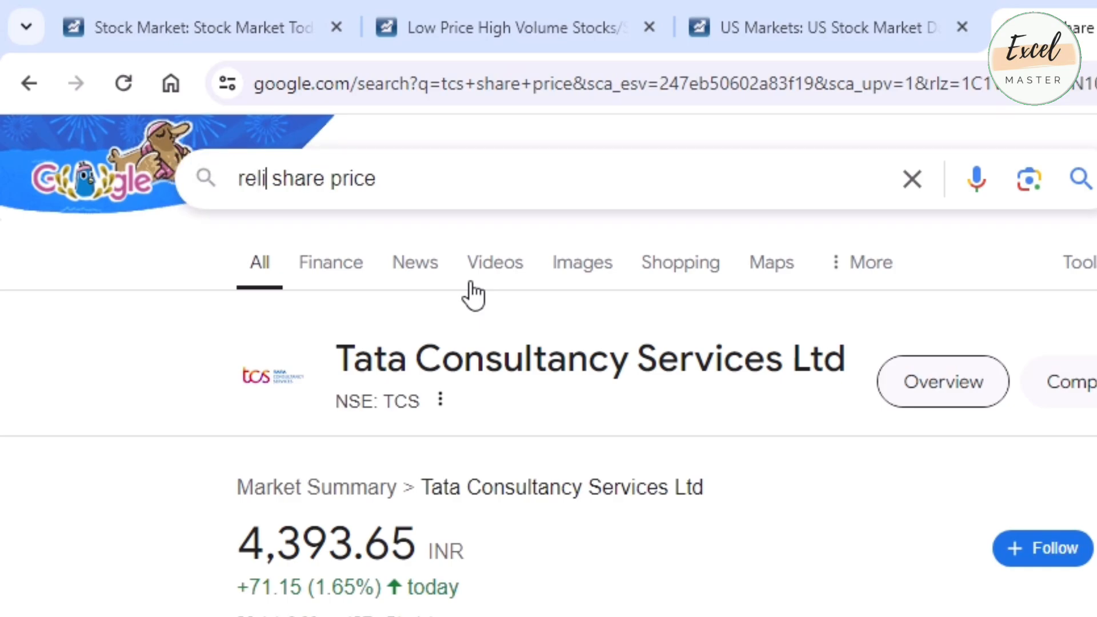
pyautogui.press('Return')
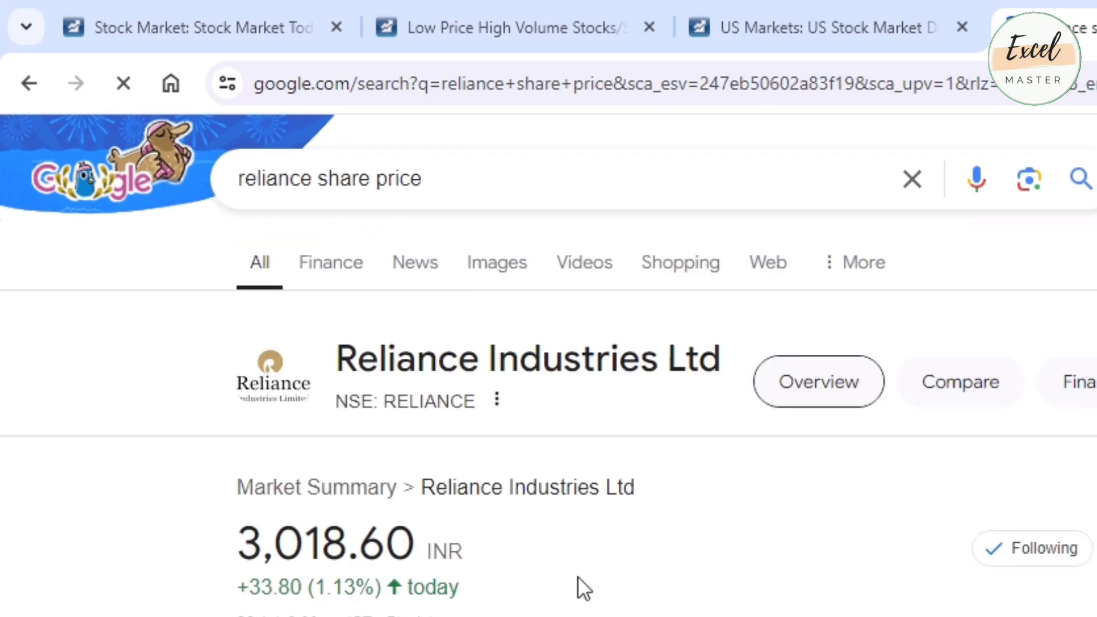
# - Copy the ticker symbol RELIANCE from the Google share price page into Stock Name cell B6 in Excel
pyautogui.doubleClick(428, 400)
pyautogui.hotkey('ctrl', 'c')
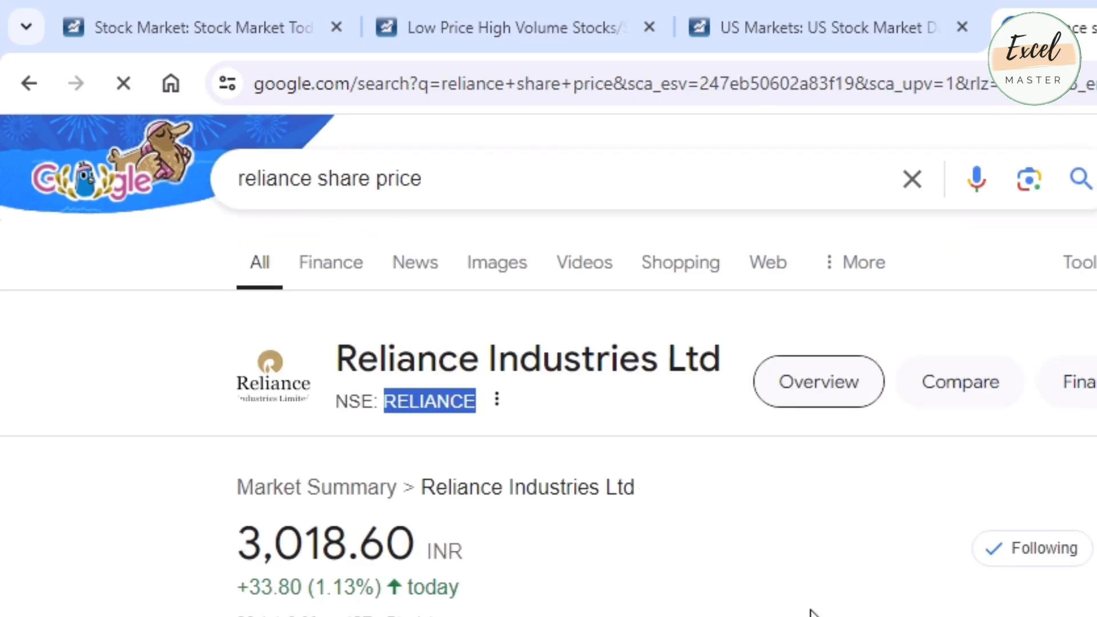
pyautogui.hotkey('alt', 'Tab')
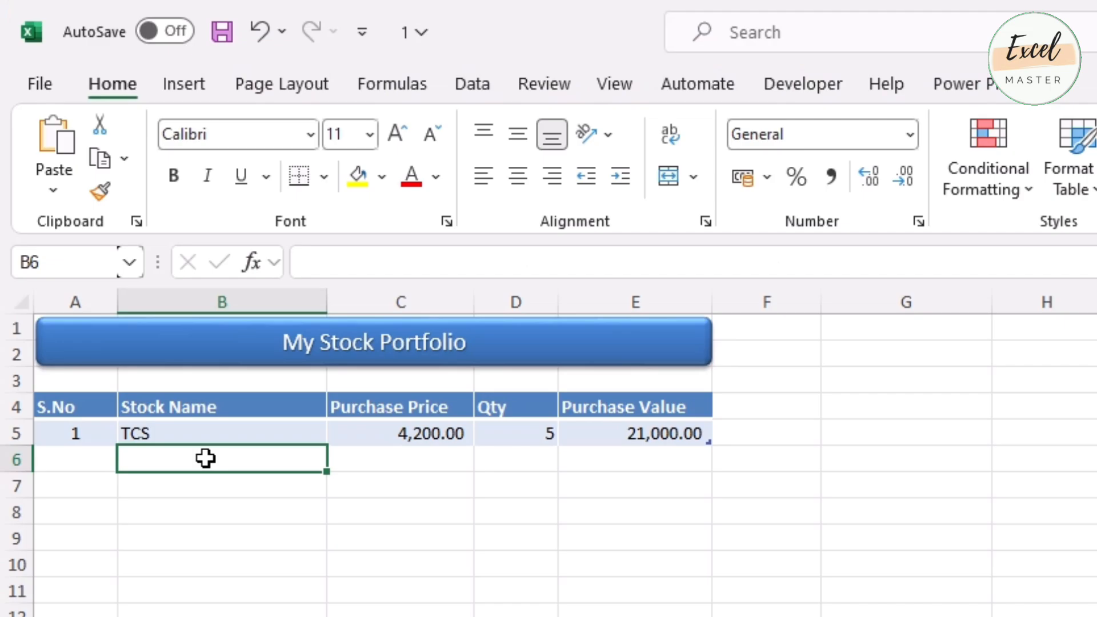
pyautogui.doubleClick(205, 459)
pyautogui.hotkey('ctrl', 'v')
pyautogui.press('Return')
pyautogui.press('Up')
pyautogui.press('Right')
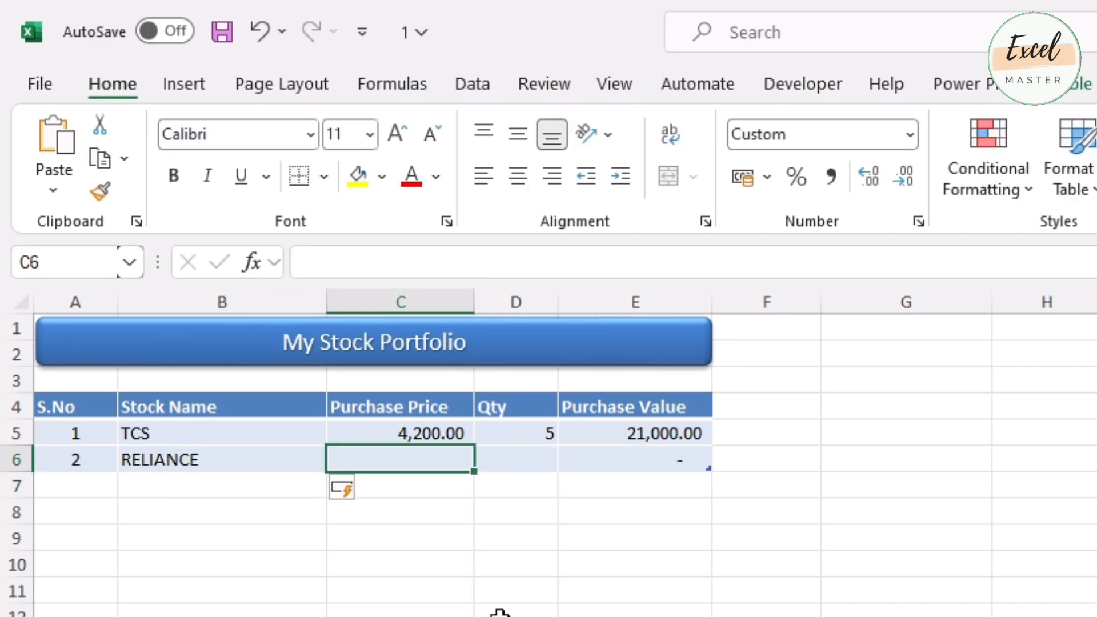
# - Check the Reliance share price in the browser, and enter Purchase Price 2500 and Qty 10 in row 6 in Excel
pyautogui.hotkey('alt', 'Tab')
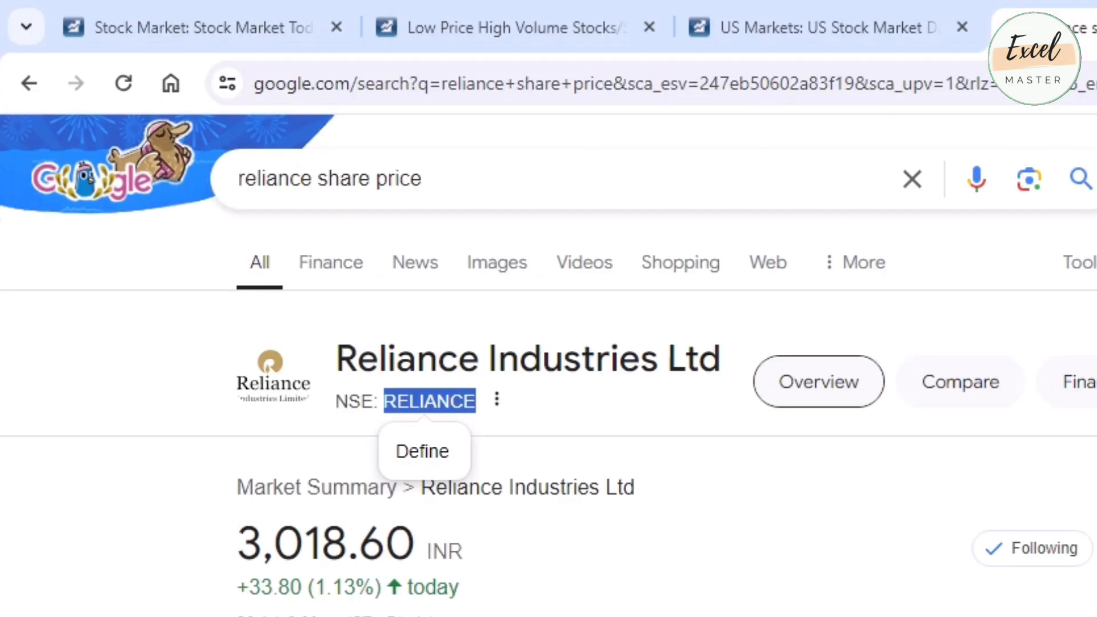
pyautogui.hotkey('alt', 'Tab')
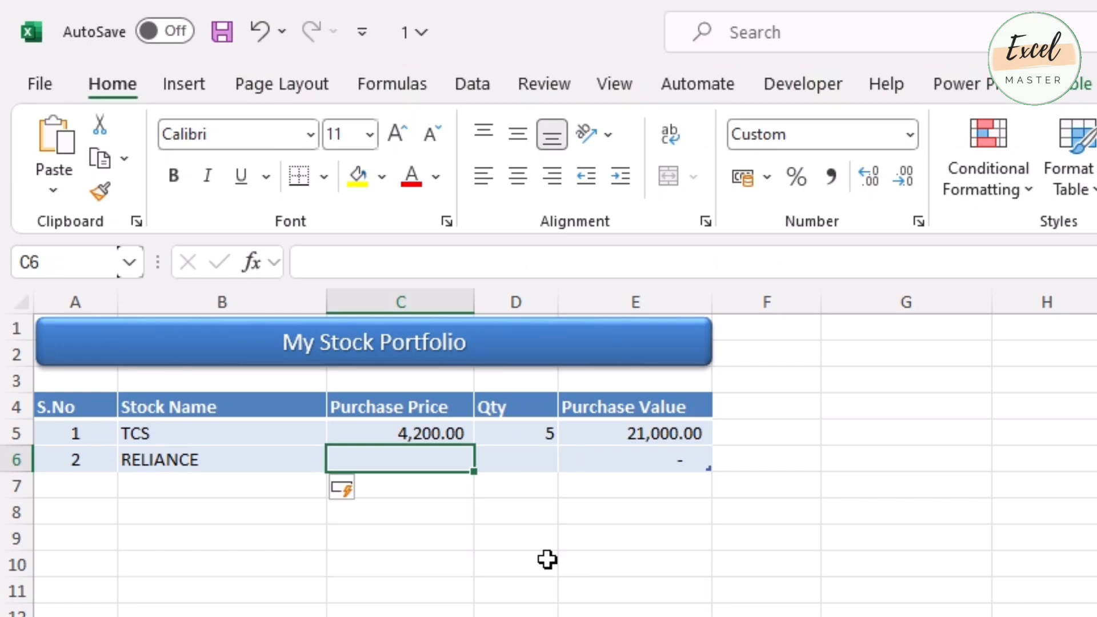
pyautogui.write('2500')
pyautogui.press('Tab')
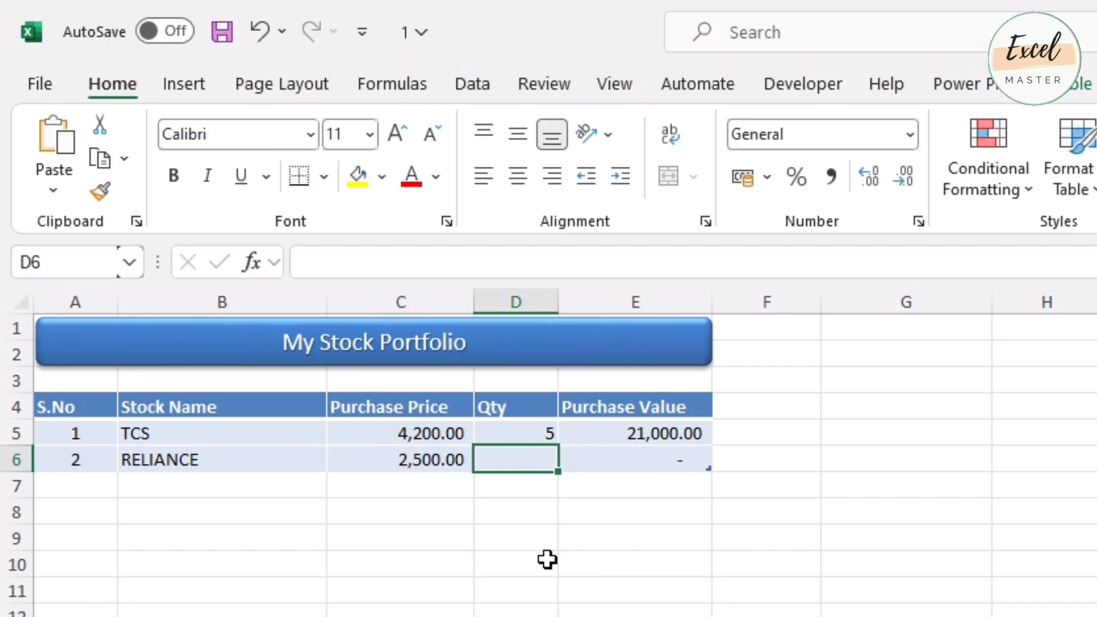
pyautogui.write('10')
pyautogui.press('Tab')
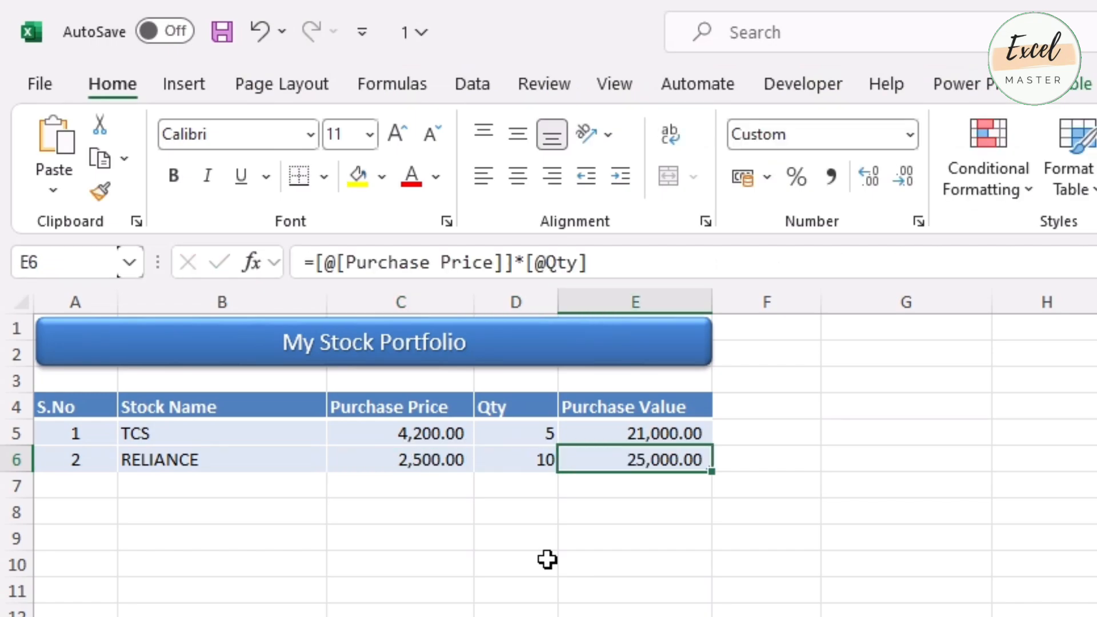
# - Select Stock Name cell B7 for the third stock, and search Google in the browser for "titan share price"
pyautogui.press('Left')
pyautogui.press('Left')
pyautogui.press('Left')
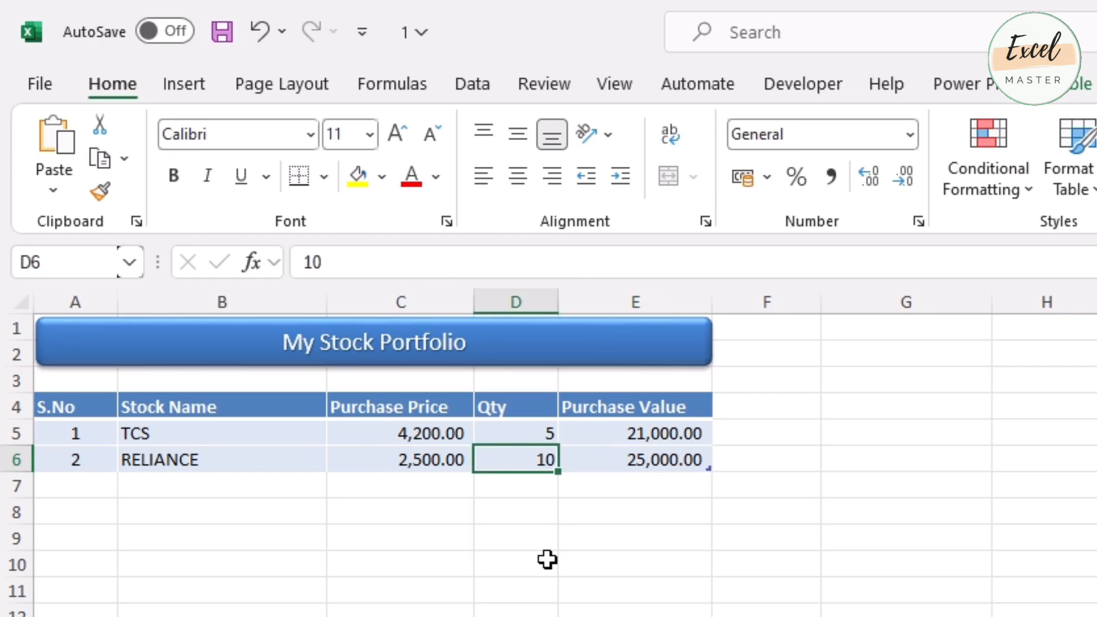
pyautogui.press('Down')
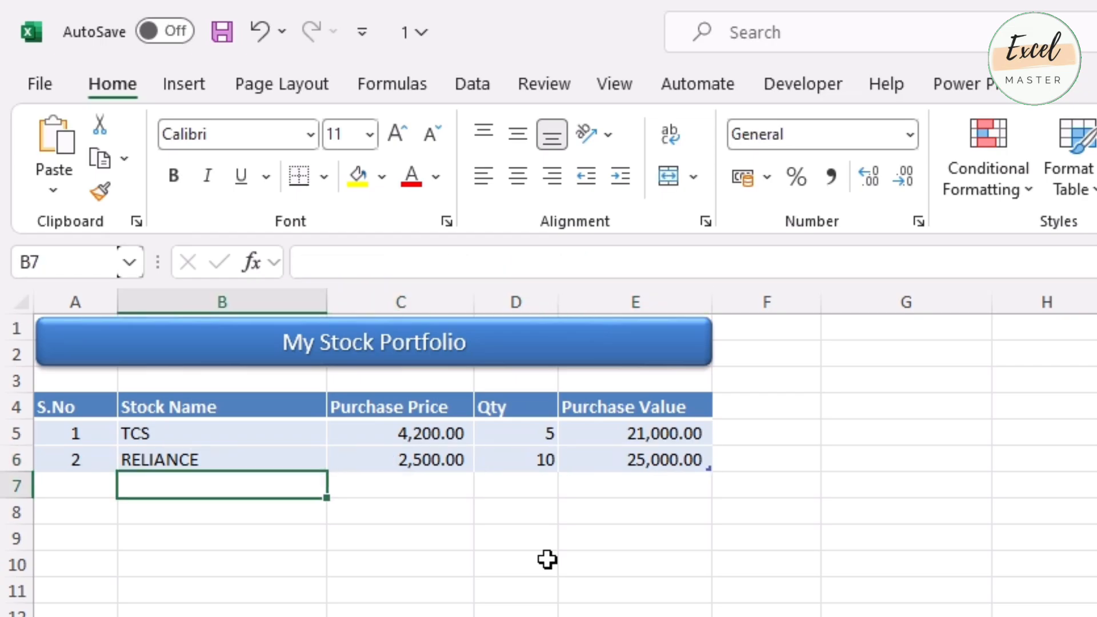
pyautogui.hotkey('alt', 'Tab')
pyautogui.doubleClick(296, 179)
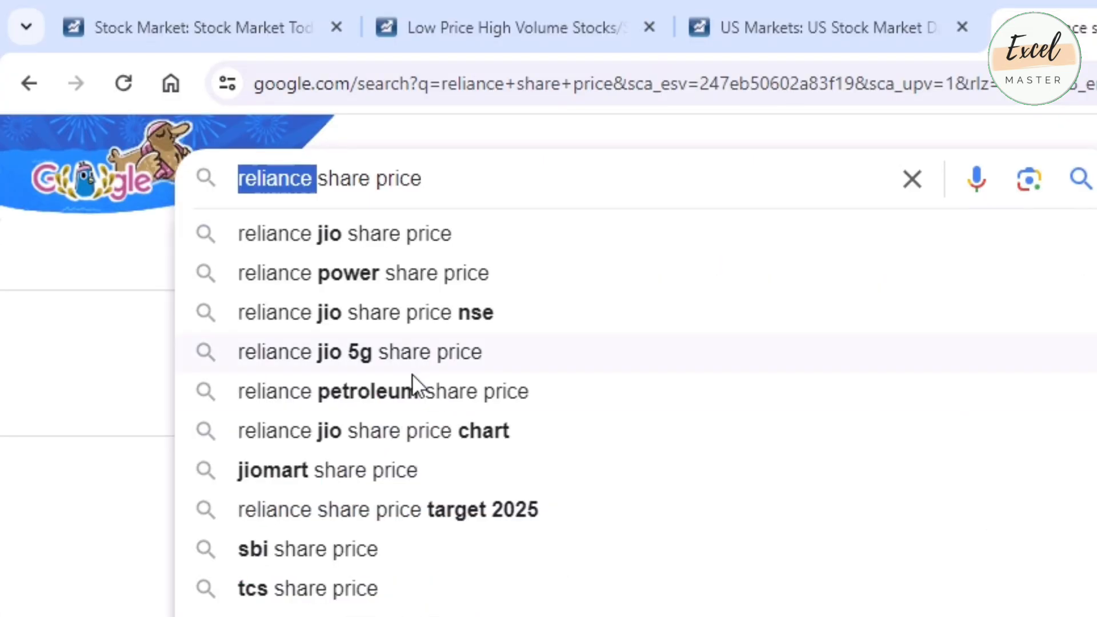
pyautogui.press('BackSpace')
pyautogui.write('titan')
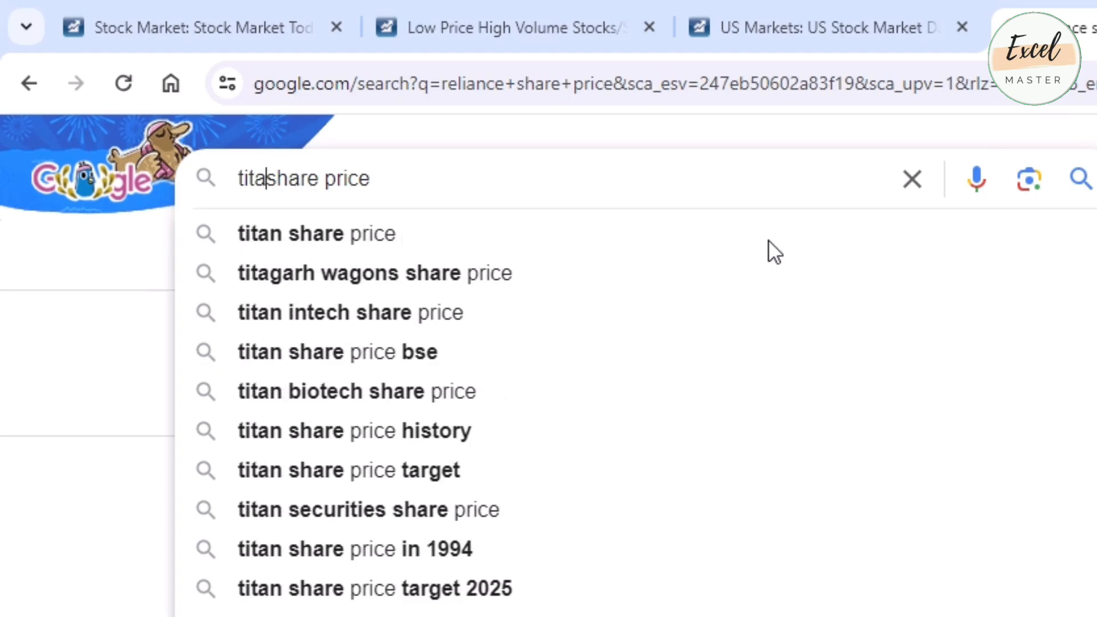
pyautogui.press('Return')
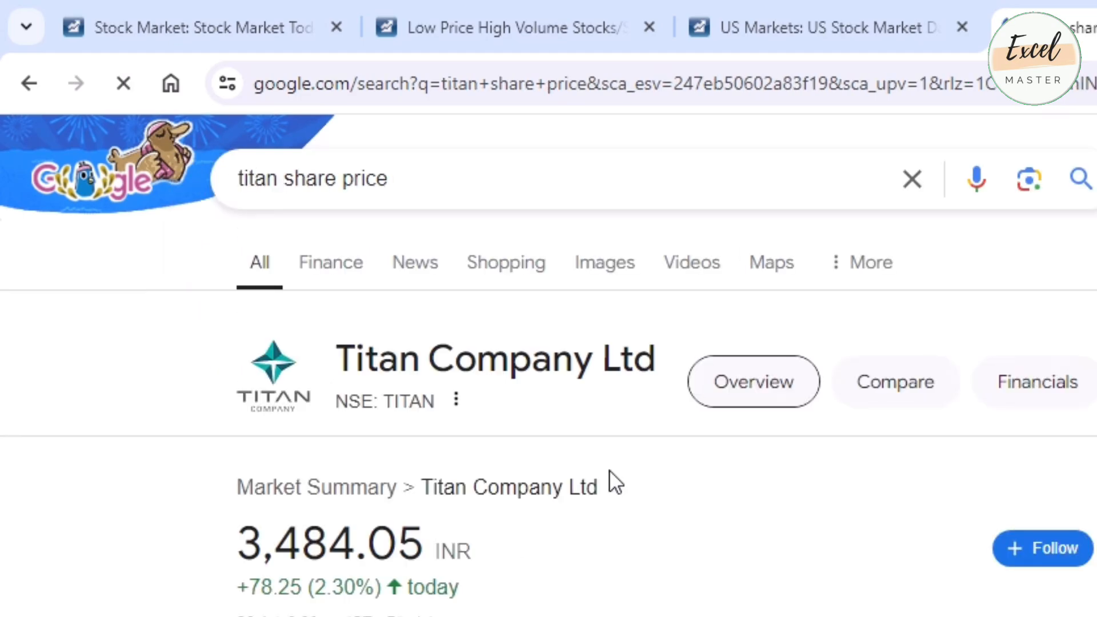
# - Enter the ticker symbol TITAN from the Google share price page into Stock Name cell B7 in Excel
pyautogui.doubleClick(407, 403)
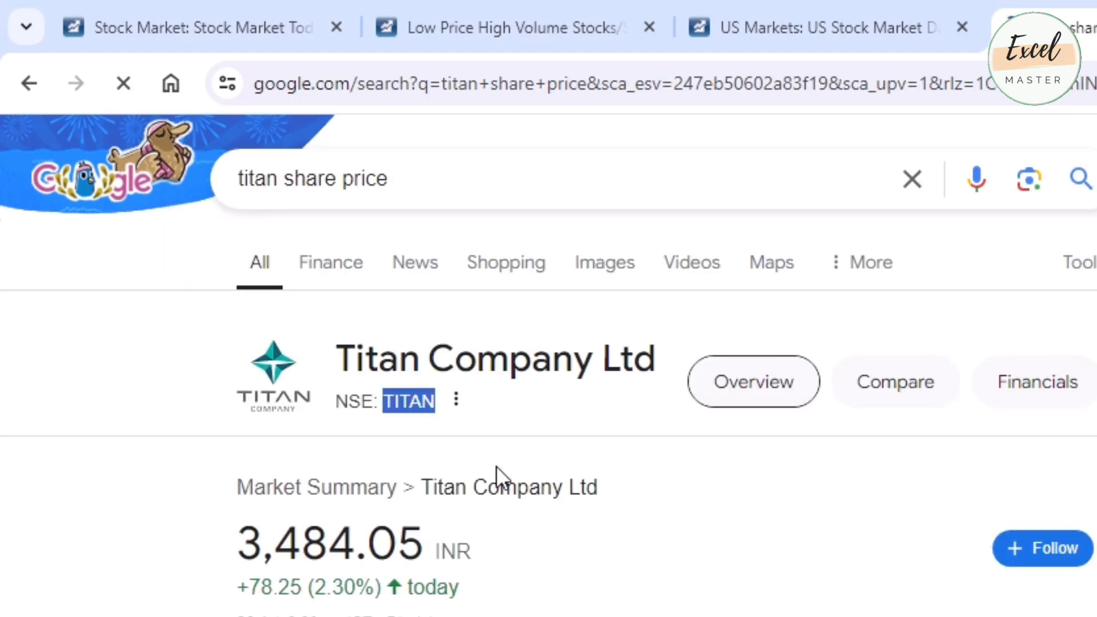
pyautogui.hotkey('alt', 'Tab')
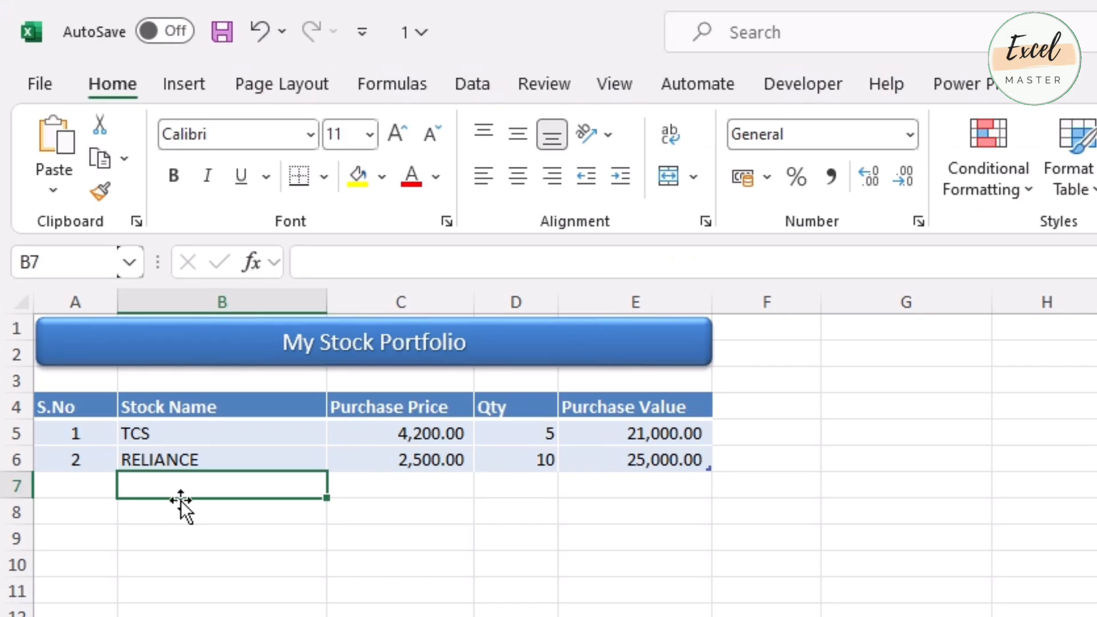
pyautogui.write('TITAN')
pyautogui.press('Tab')
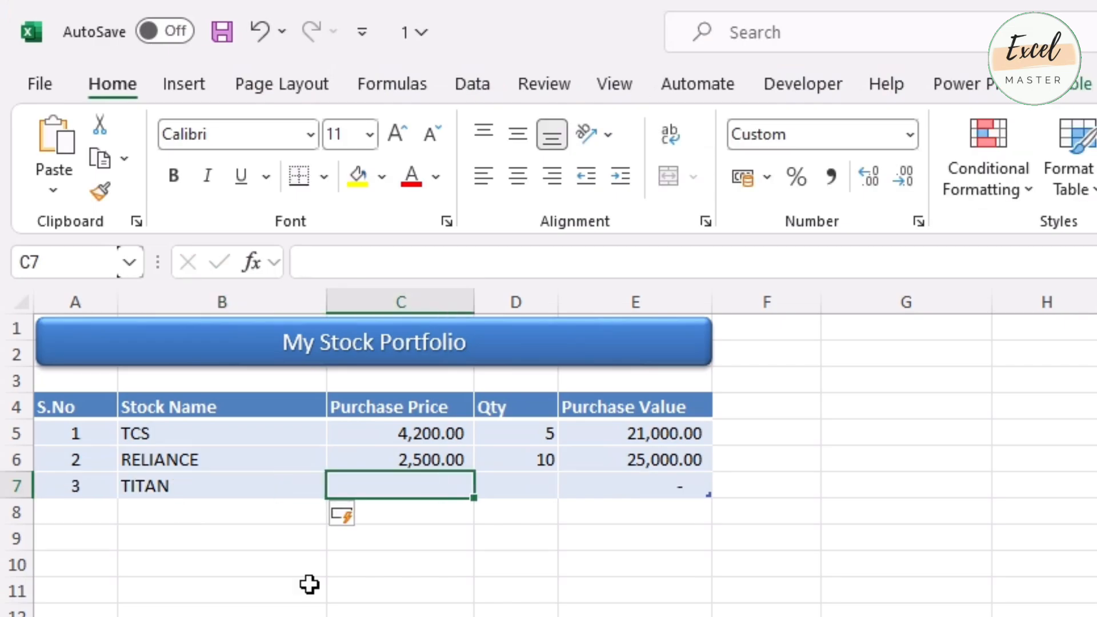
# - Check the Titan share price in the browser, and enter Purchase Price 3500 and Qty 10 in row 7 in Excel
pyautogui.hotkey('alt', 'Tab')
pyautogui.hotkey('alt', 'Tab')
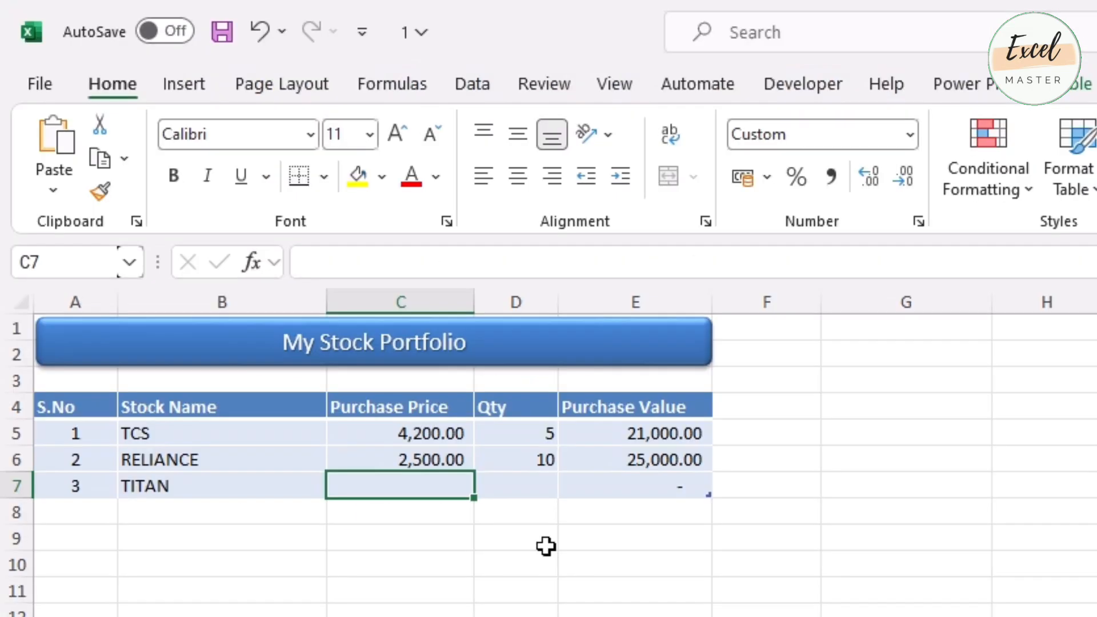
pyautogui.write('3500')
pyautogui.press('Tab')
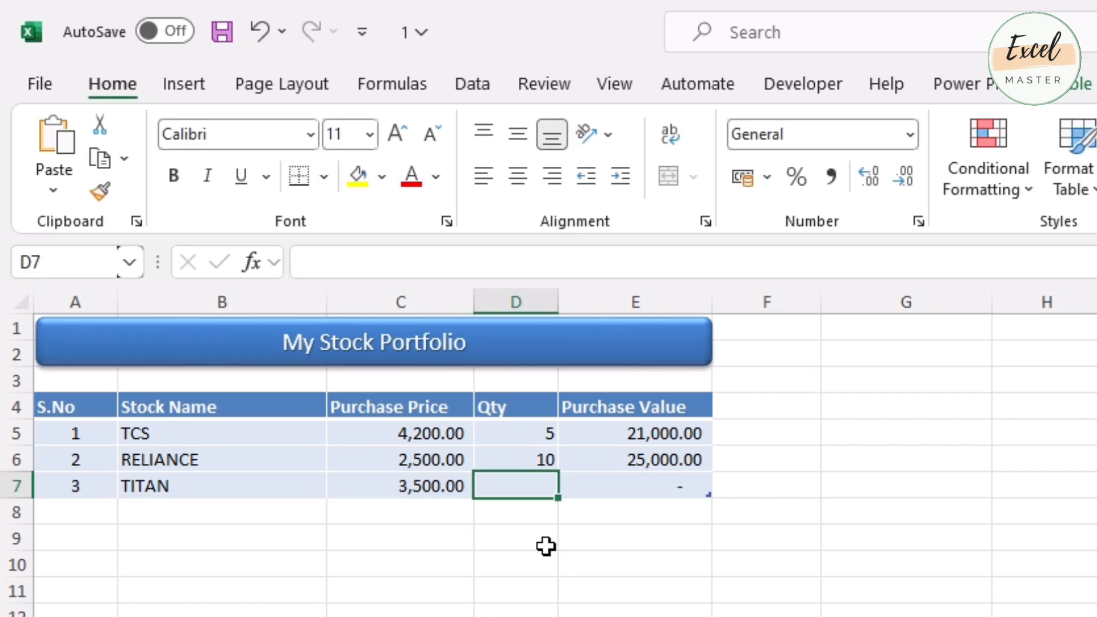
pyautogui.write('10')
pyautogui.press('Tab')
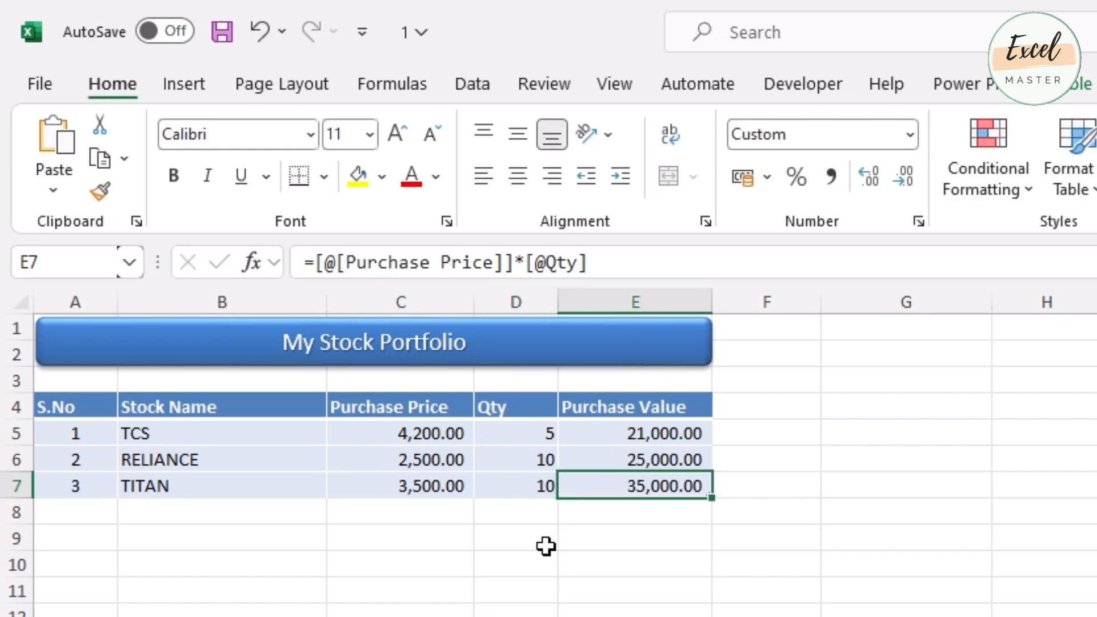
# - Add a total row to the table that sums the Purchase Value column, and review its formula in E8
pyautogui.press('Return')
pyautogui.hotkey('ctrl', 'shift', 't')
pyautogui.press('Return')
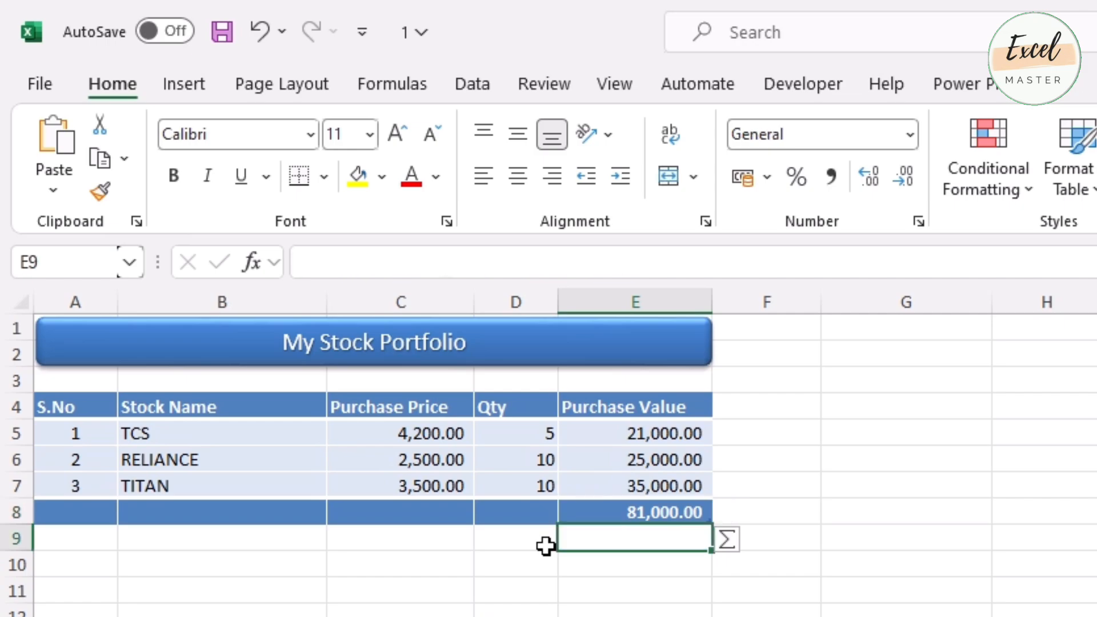
pyautogui.press('Up')
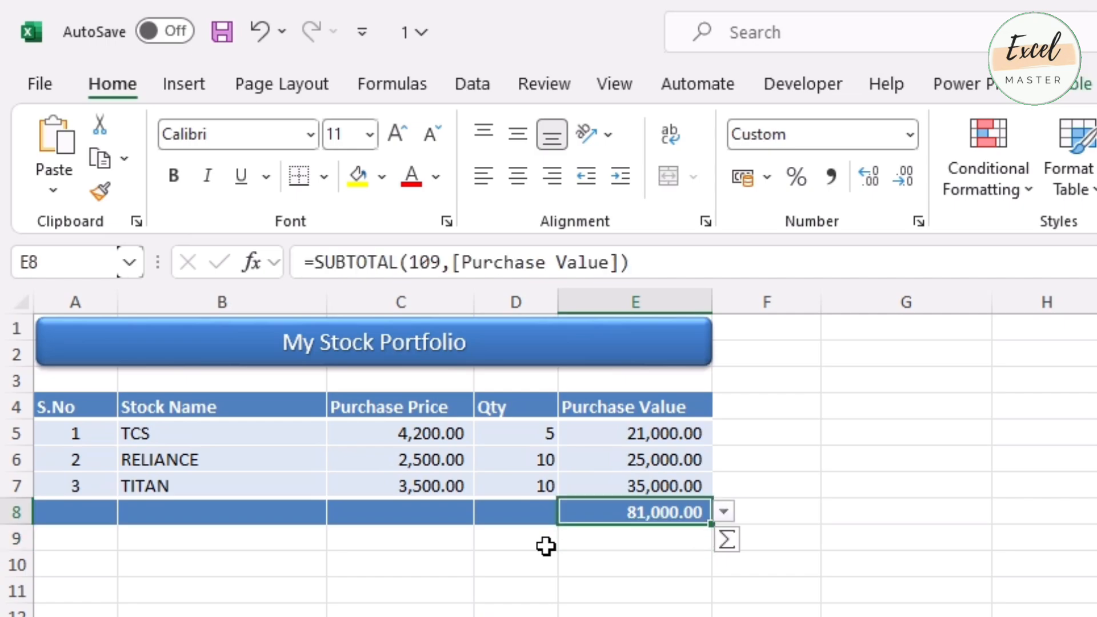
pyautogui.press('Up')
pyautogui.press('Up')
pyautogui.press('Up')
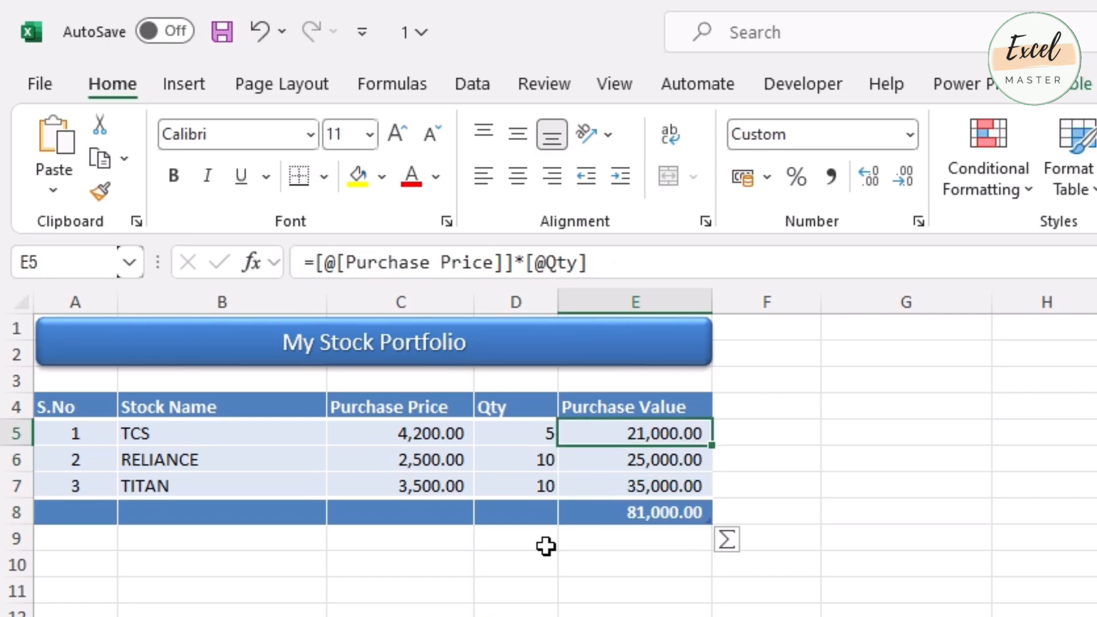
pyautogui.click(354, 589)
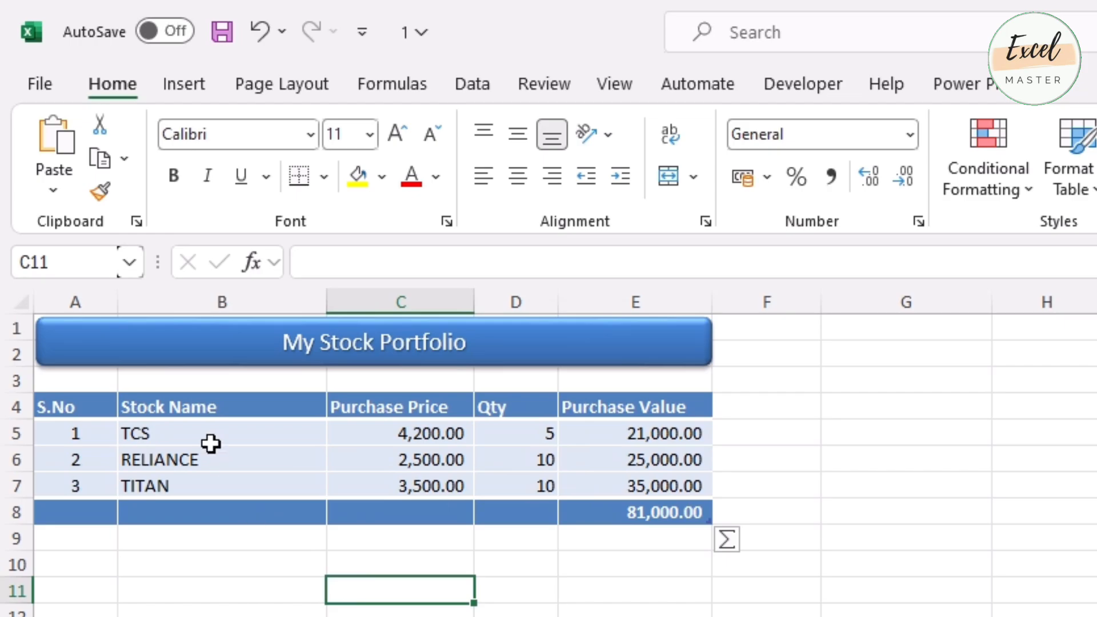
# - Convert the stock names in B5:B7 to the Stocks data type
pyautogui.moveTo(200, 437); pyautogui.dragTo(211, 485)
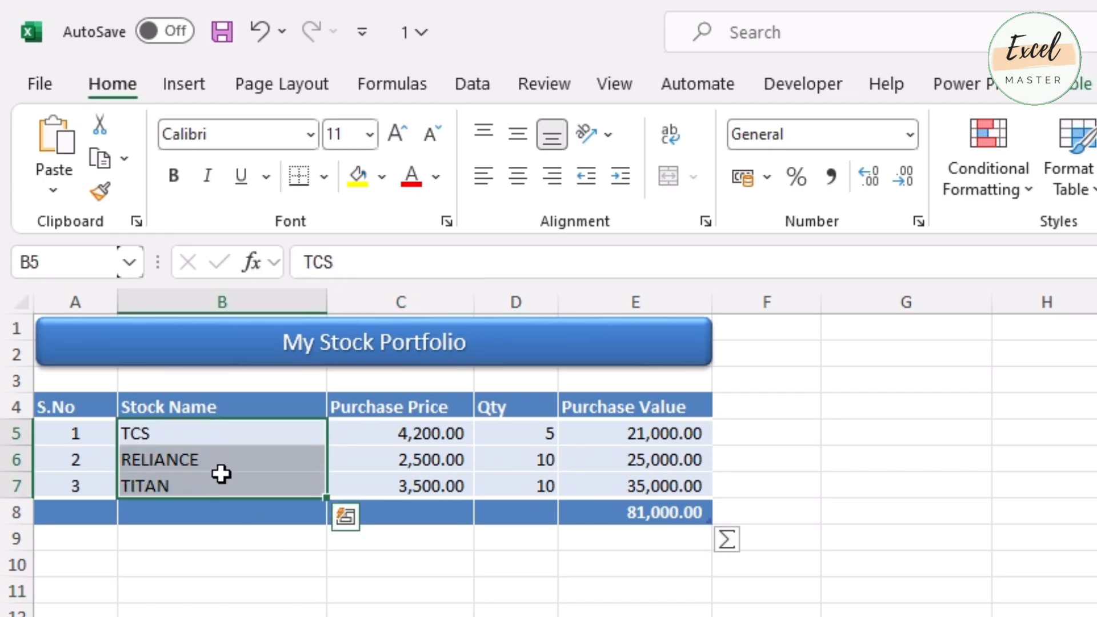
pyautogui.click(482, 86)
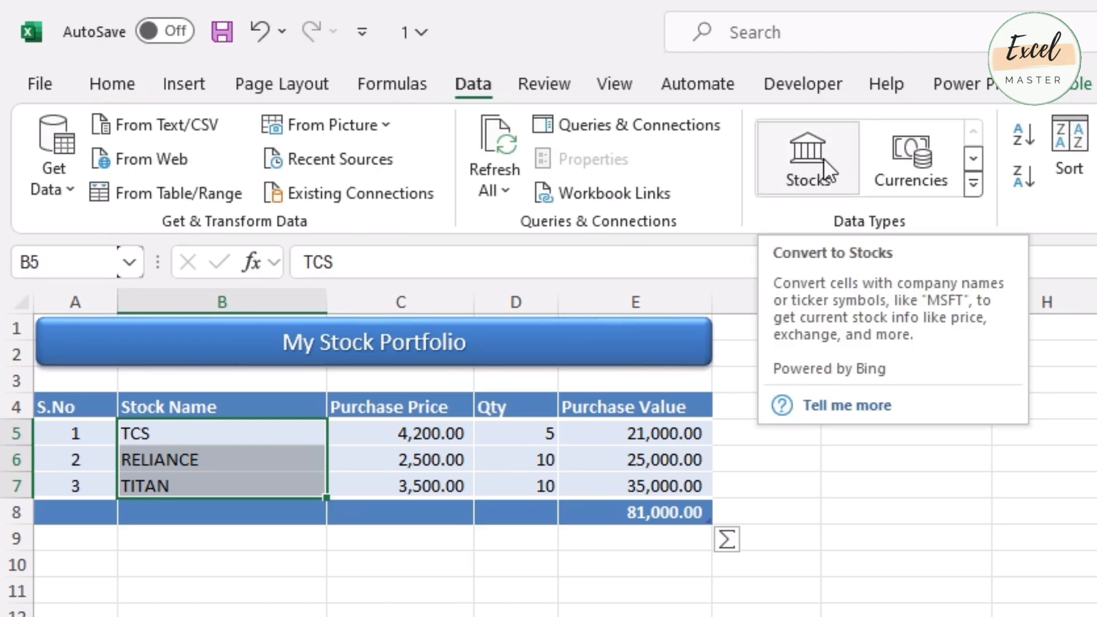
pyautogui.click(800, 167)
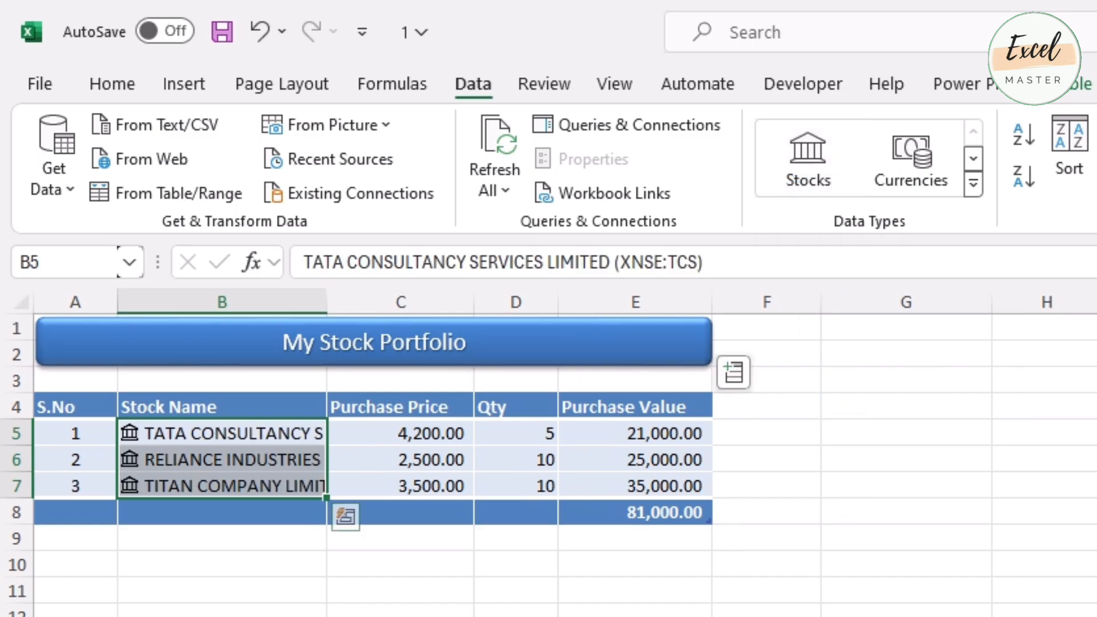
pyautogui.click(191, 557)
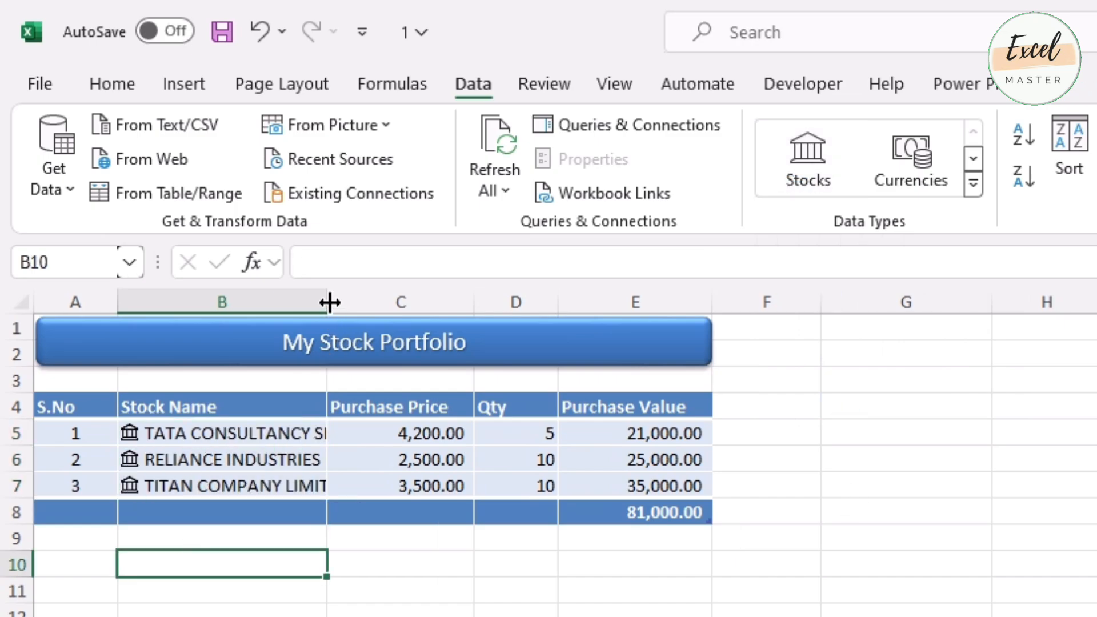
# - Widen column B to fit the full stock names, and add the Stocks data type's Price field as a new table column
pyautogui.moveTo(328, 301); pyautogui.dragTo(558, 301)
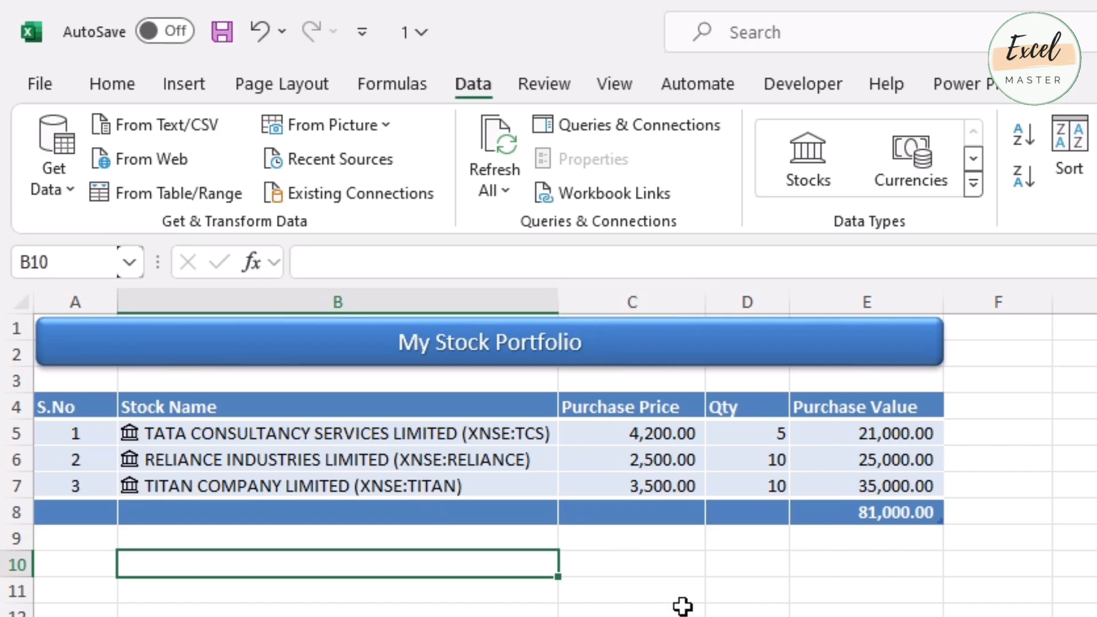
pyautogui.click(868, 412)
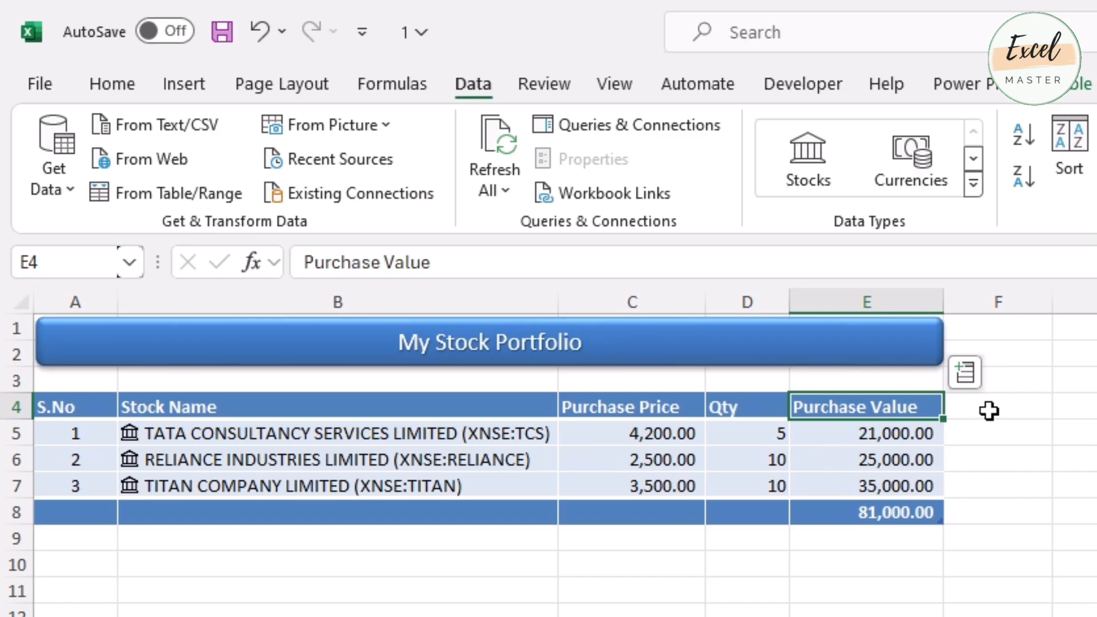
pyautogui.click(400, 434)
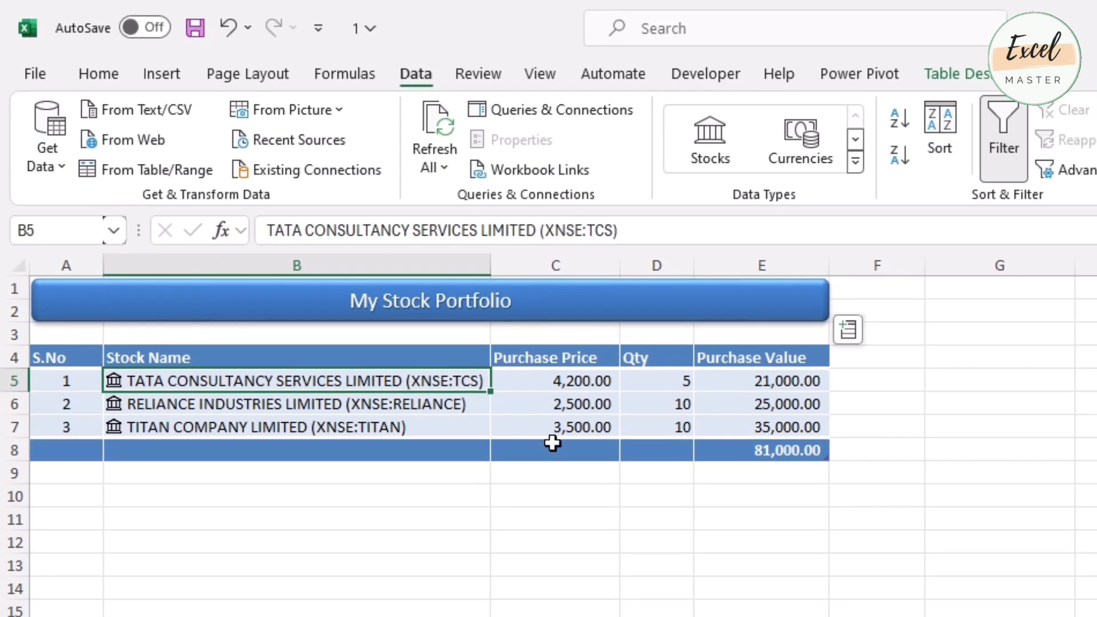
pyautogui.click(845, 337)
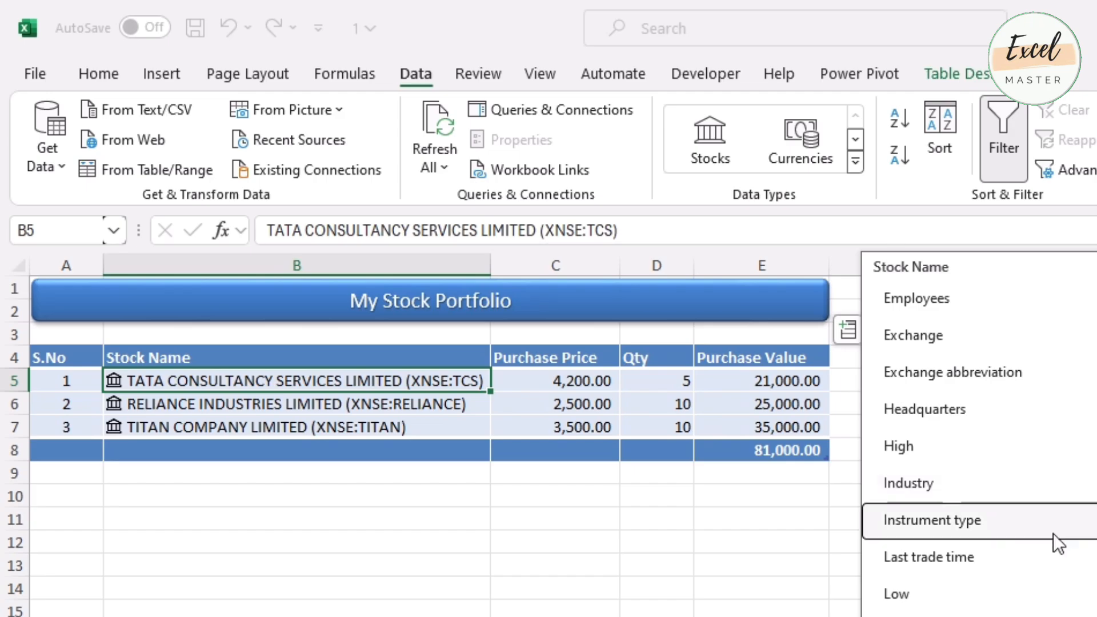
pyautogui.scroll(3, 1054, 533)
pyautogui.scroll(-5, 1029, 451)
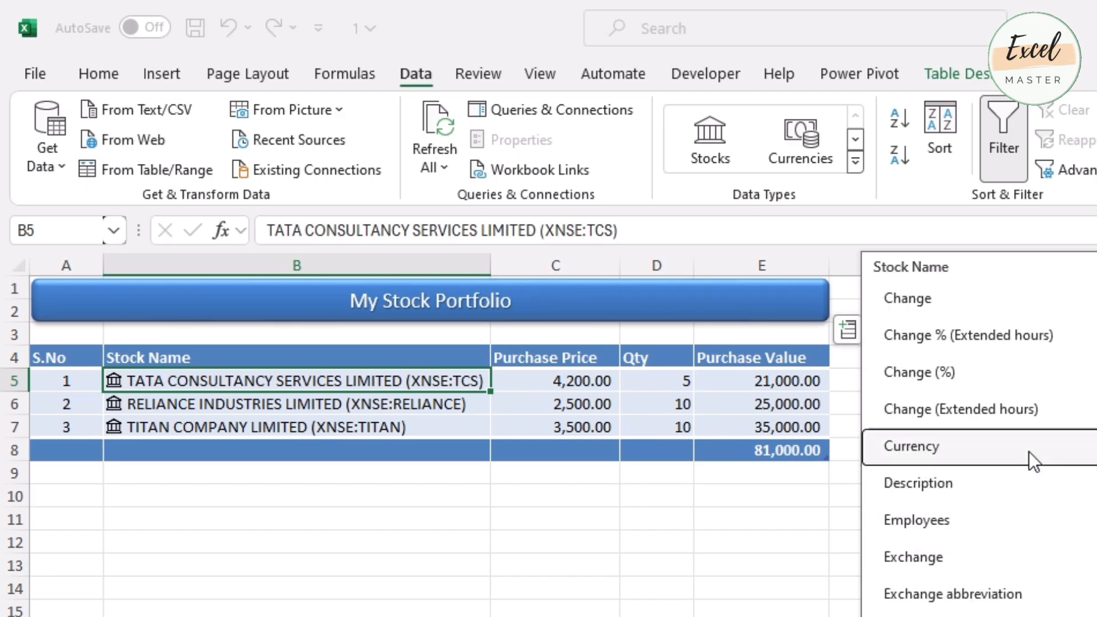
pyautogui.scroll(-4, 1029, 451)
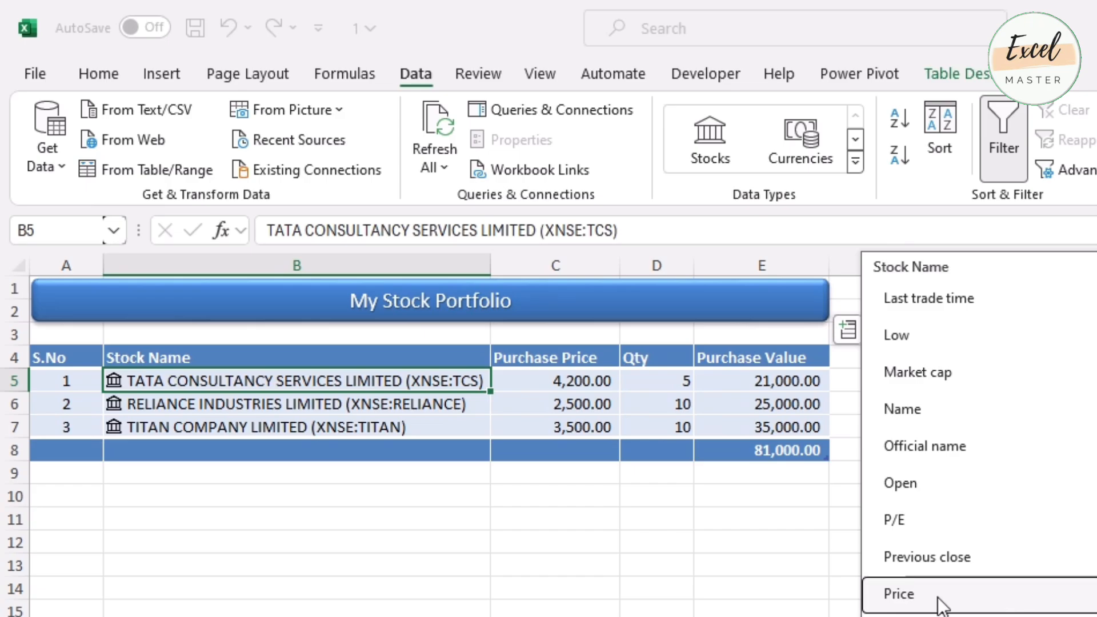
pyautogui.click(939, 605)
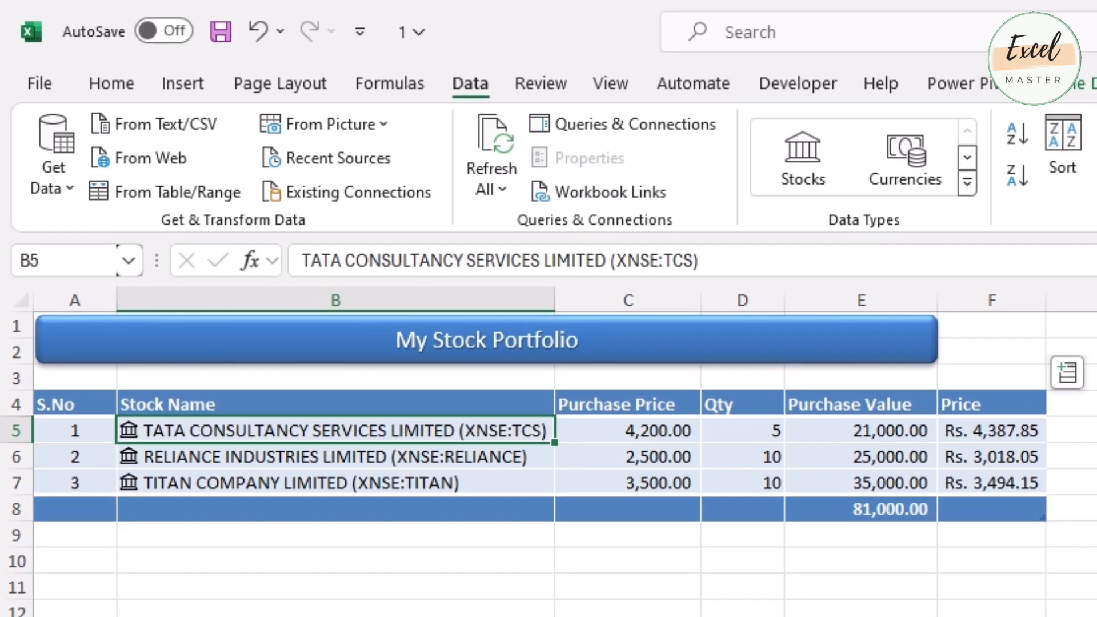
# - Compare the Titan price in F7 with the share price and its timestamp on the Google page in the browser, and return to Excel
pyautogui.click(964, 551)
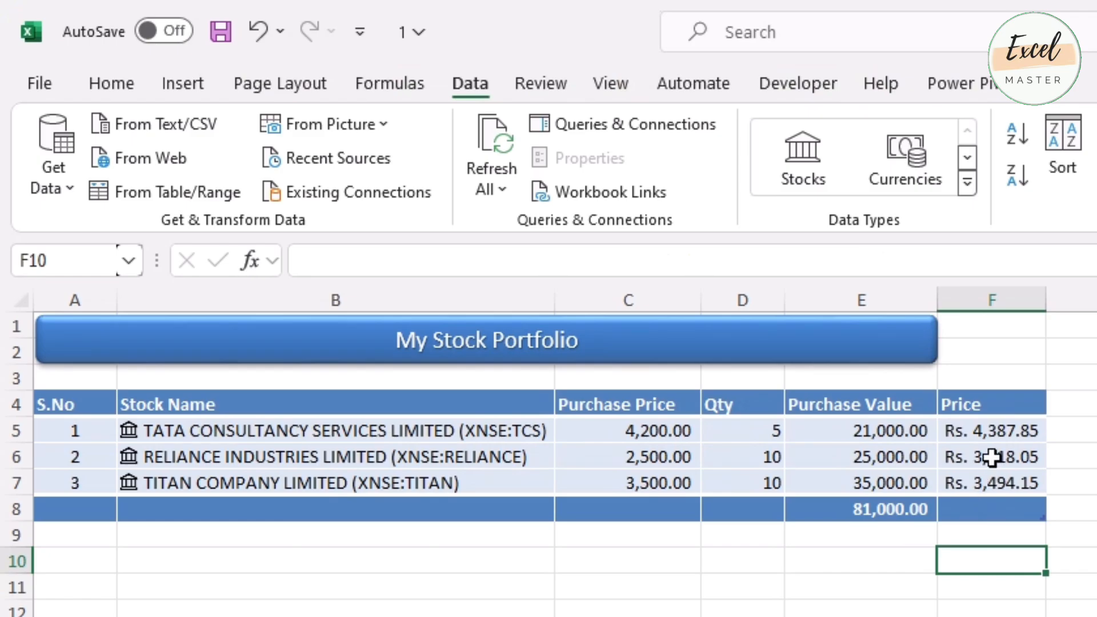
pyautogui.click(1027, 484)
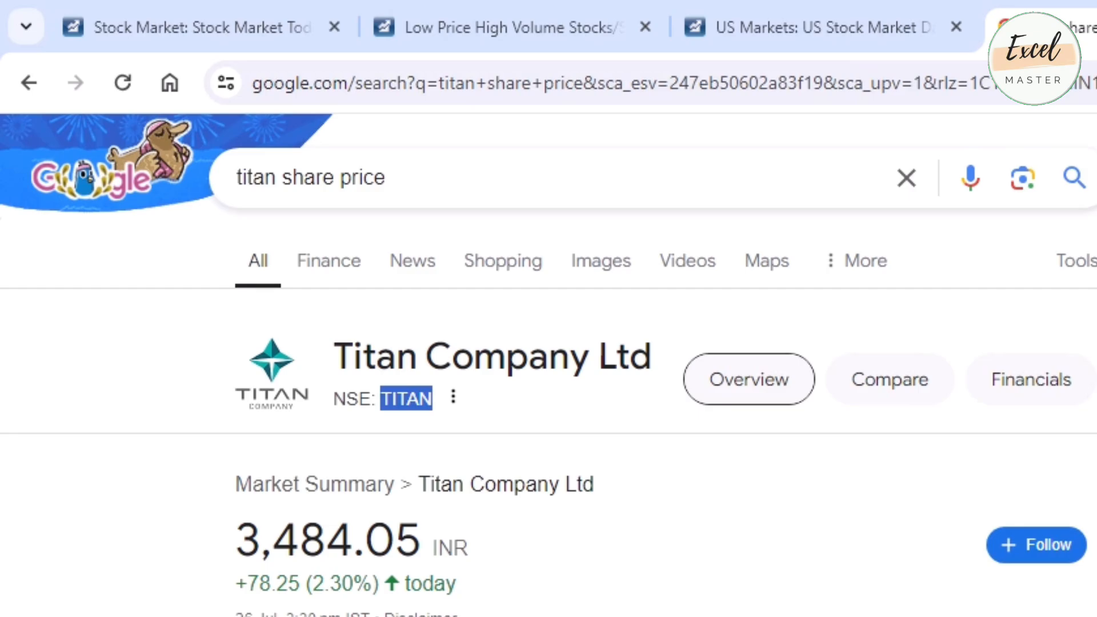
pyautogui.hotkey('alt', 'Tab')
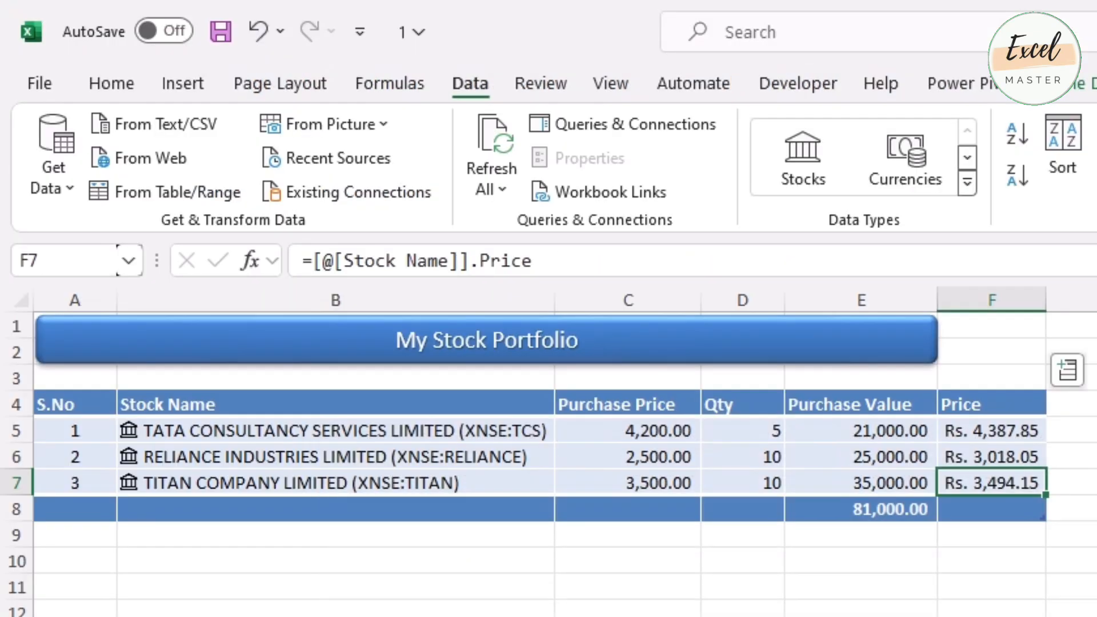
pyautogui.hotkey('alt', 'Tab')
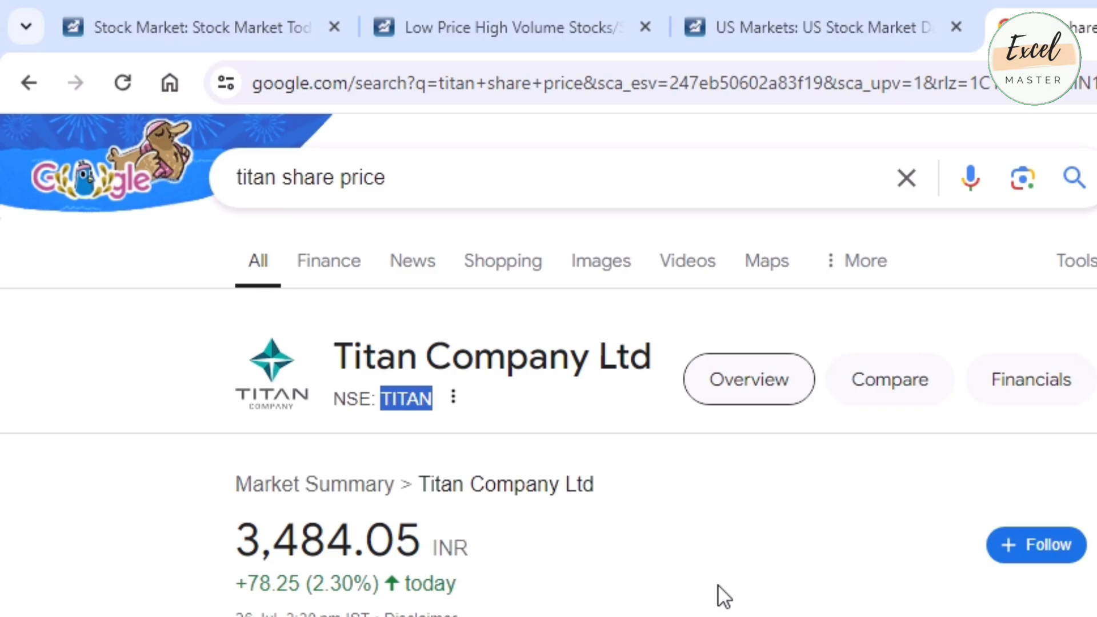
pyautogui.scroll(-2, 717, 584)
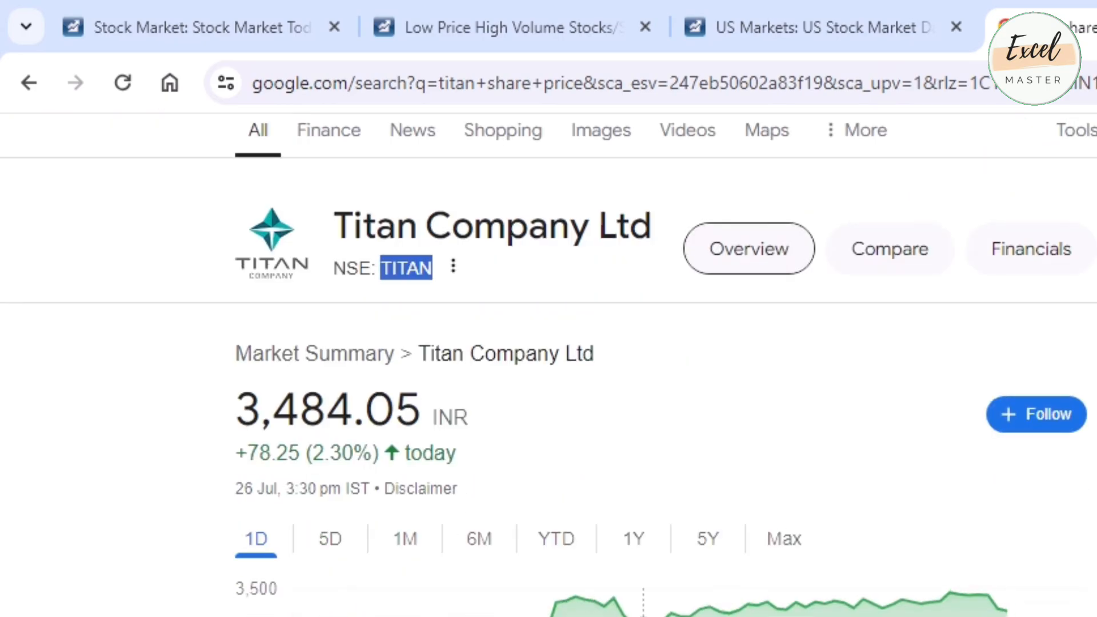
pyautogui.hotkey('alt', 'Tab')
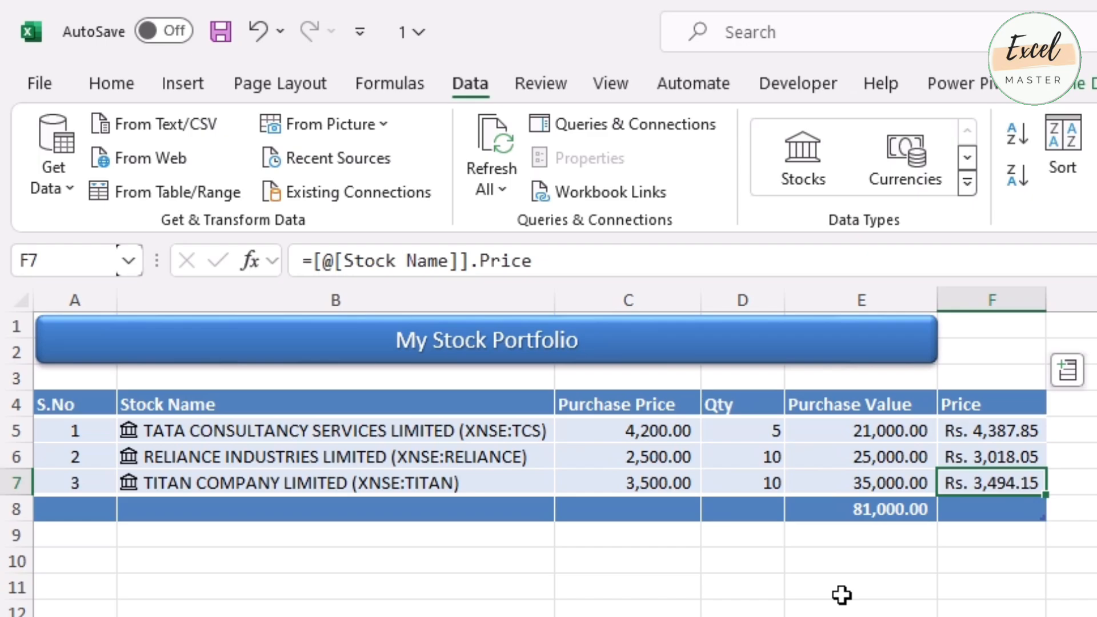
# - Rename the Price column header in F4 as Current Price
pyautogui.press('Up')
pyautogui.press('Up')
pyautogui.press('Up')
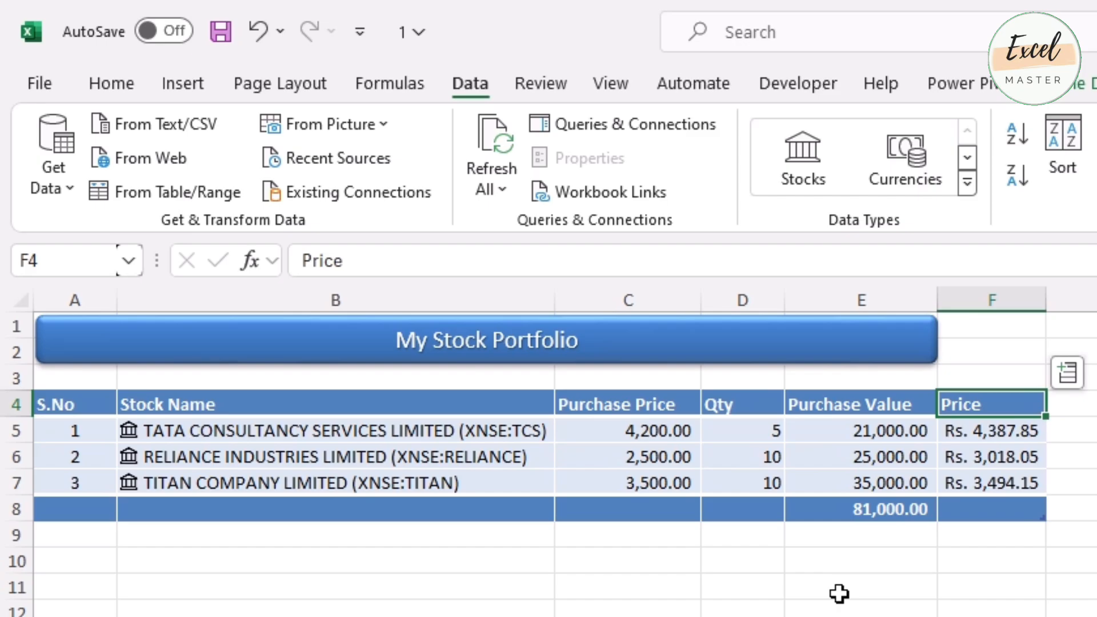
pyautogui.click(302, 262)
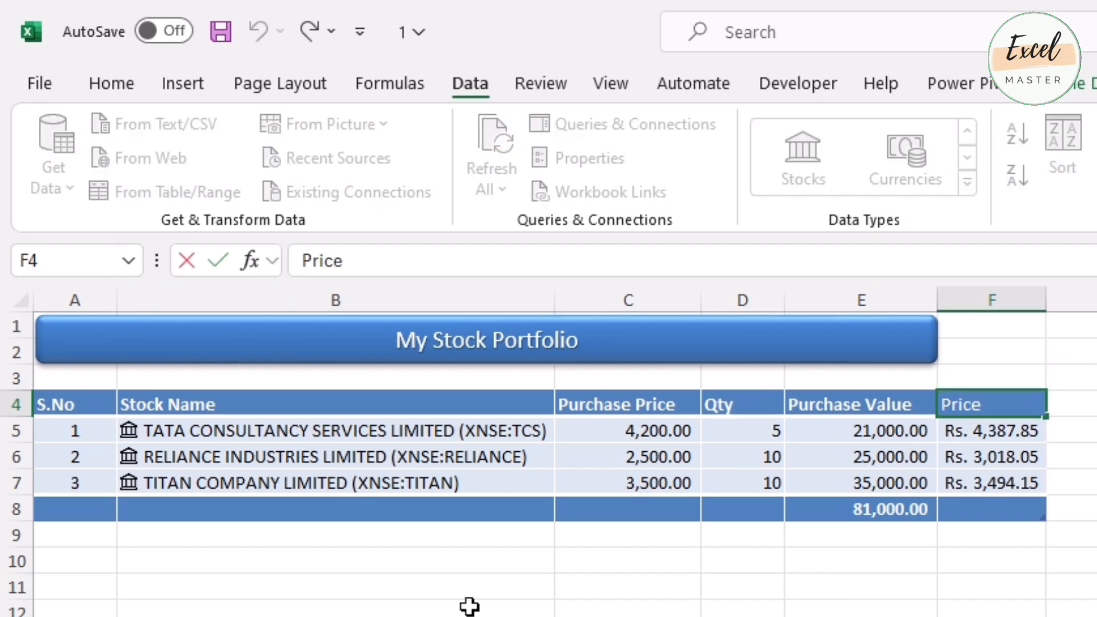
pyautogui.write('Current')
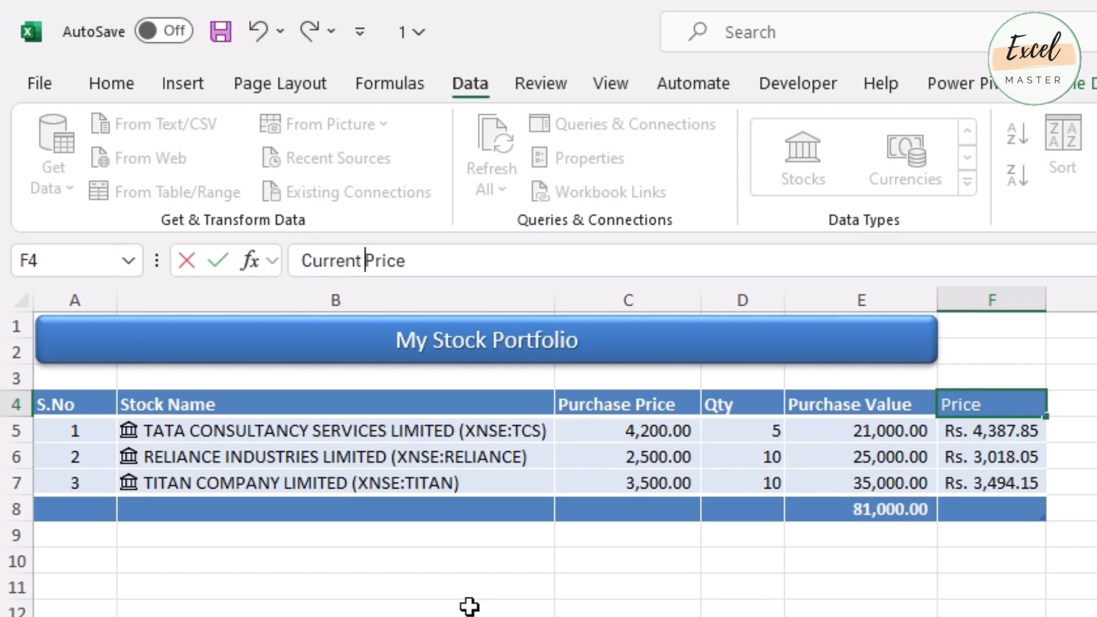
pyautogui.press('Return')
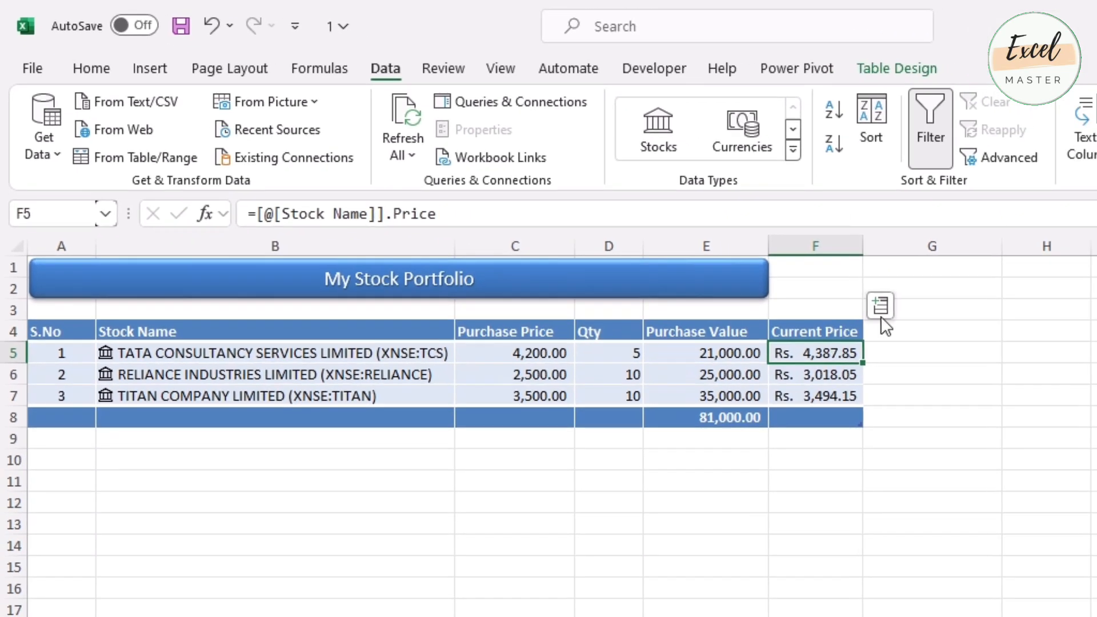
# - Add a table column with the header Current Value in G4
pyautogui.click(927, 339)
pyautogui.click(882, 346)
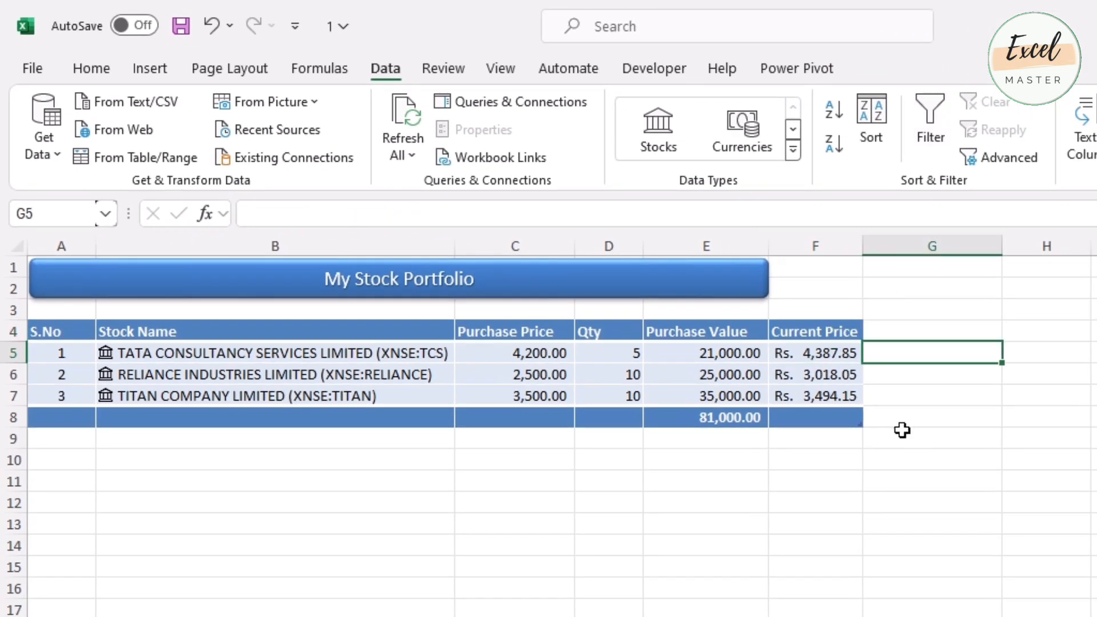
pyautogui.press('Up')
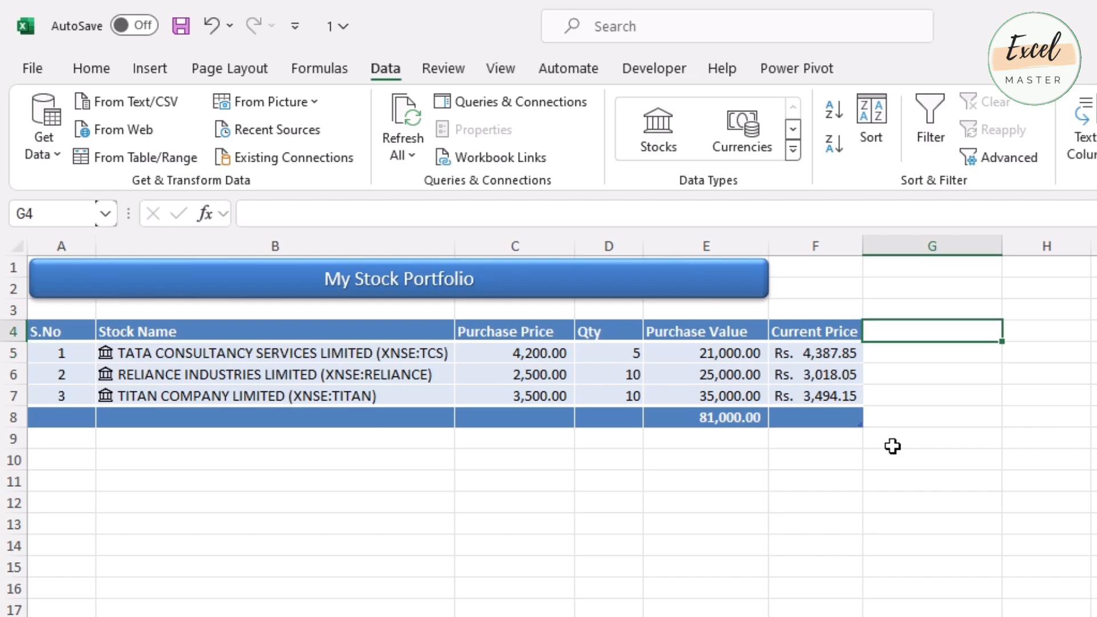
pyautogui.write('Cur')
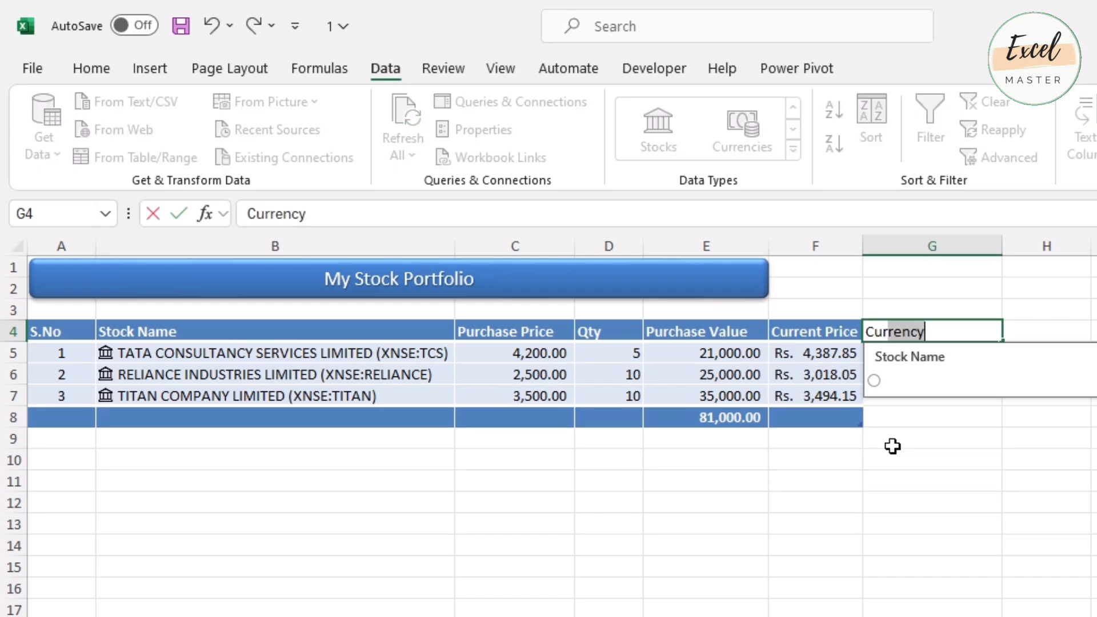
pyautogui.write('rent Value')
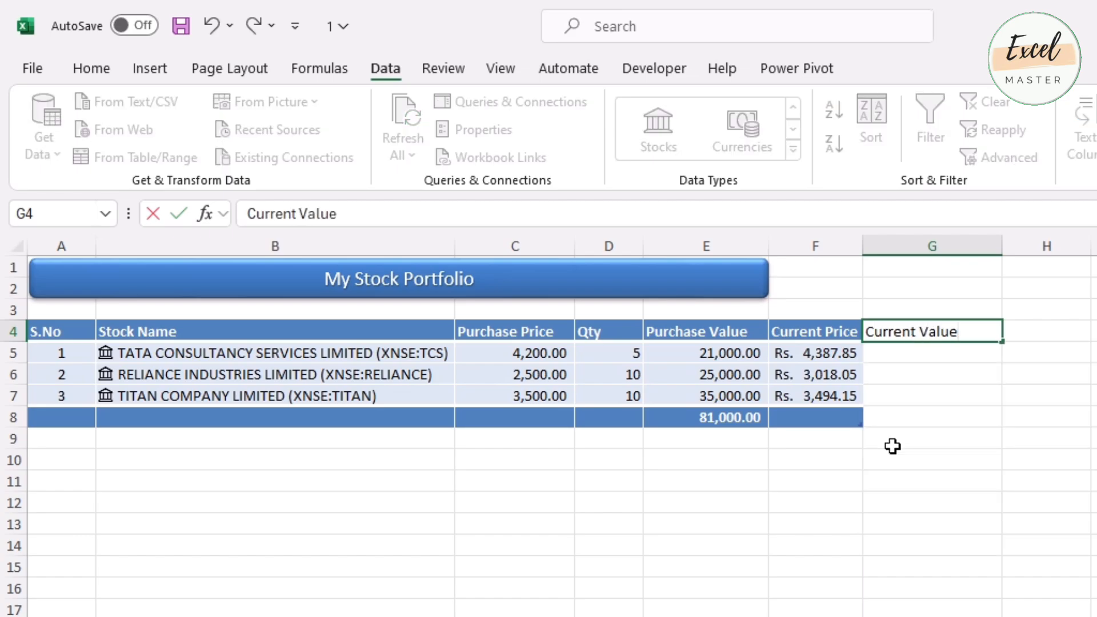
pyautogui.press('Tab')
pyautogui.press('Return')
pyautogui.write('=')
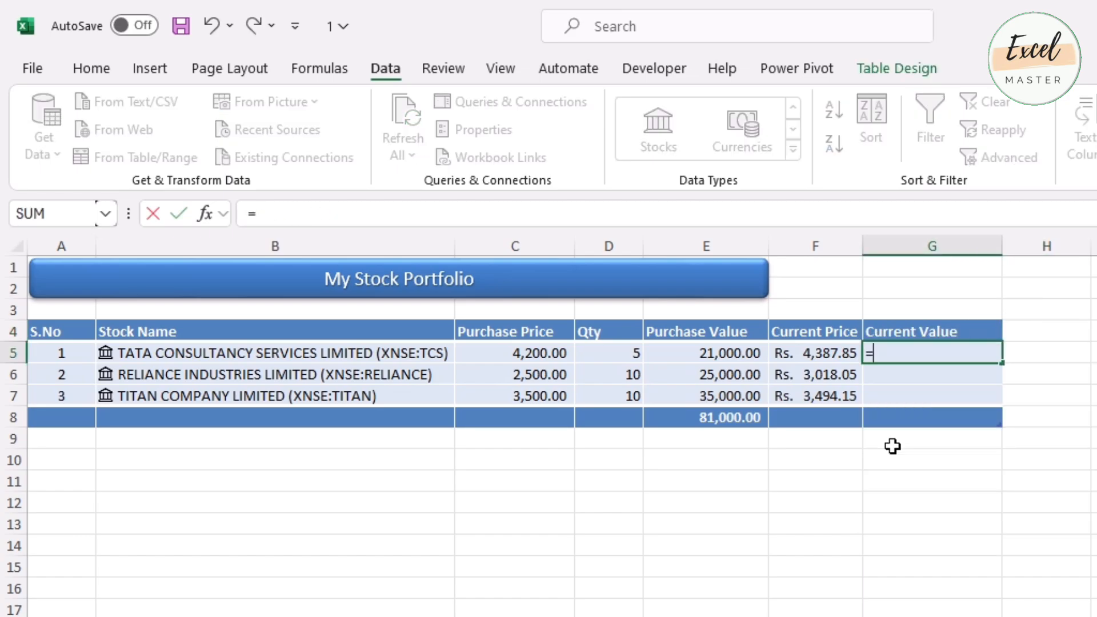
pyautogui.click(815, 352)
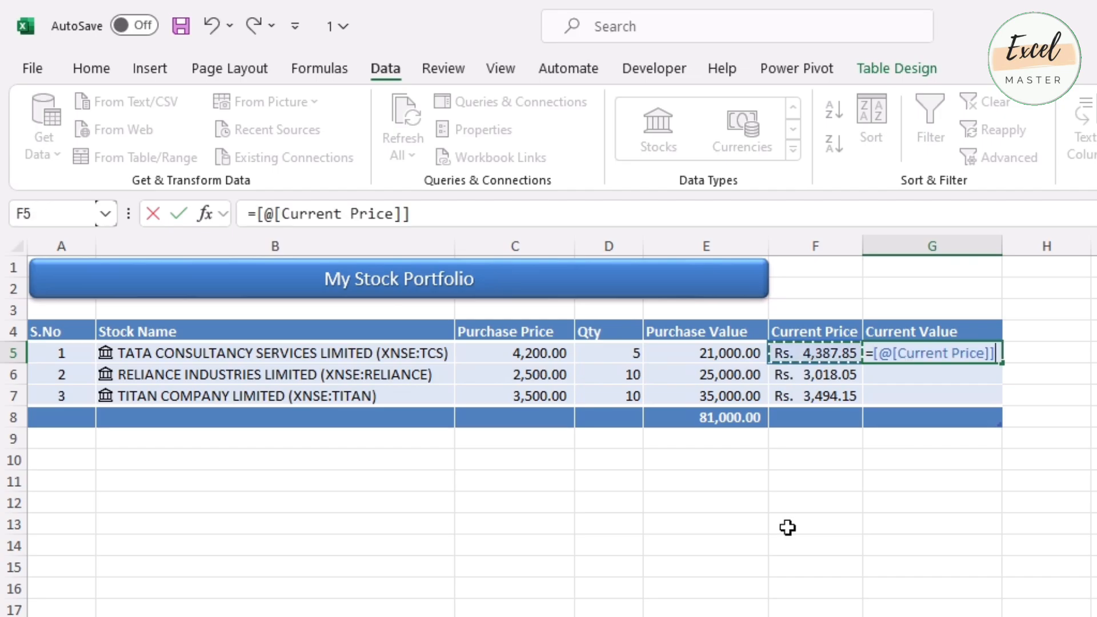
pyautogui.write('*')
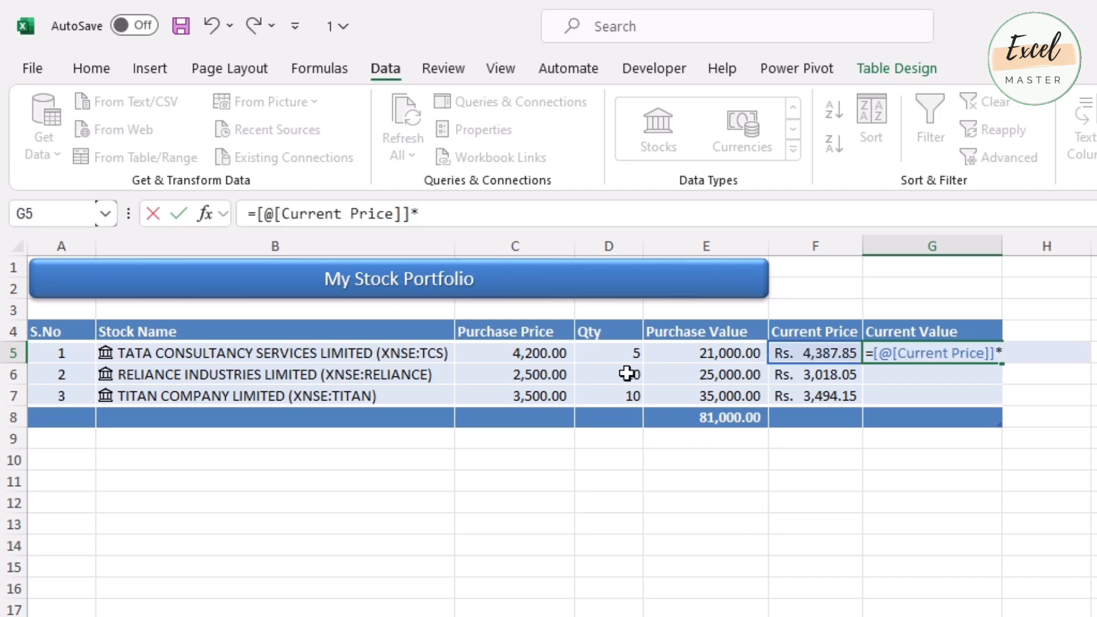
pyautogui.click(624, 354)
pyautogui.press('Return')
pyautogui.press('Up')
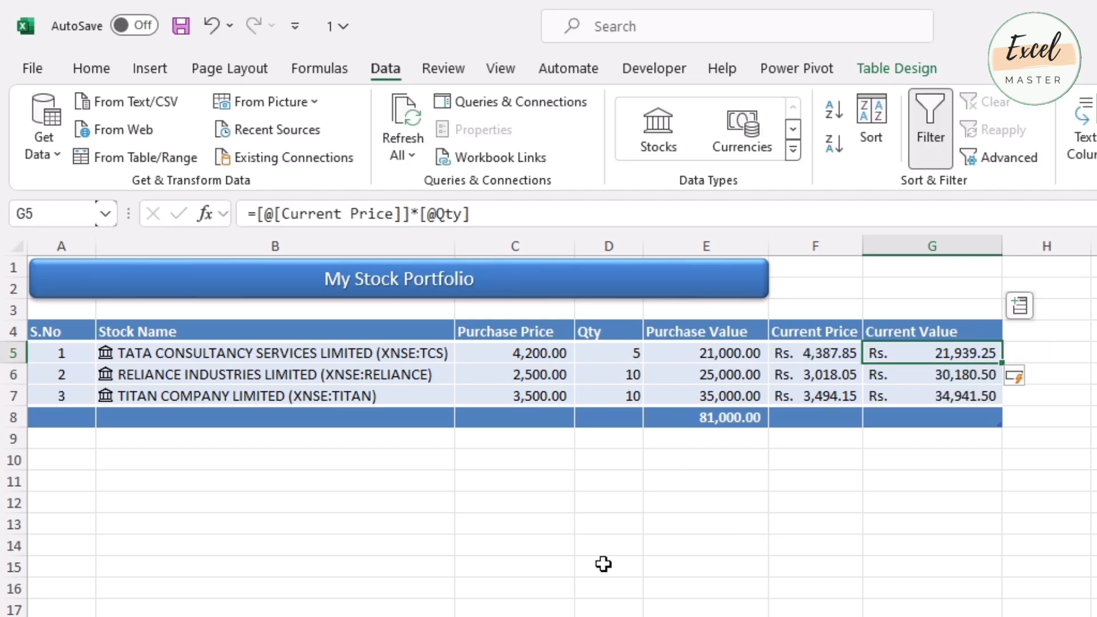
pyautogui.doubleClick(1003, 246)
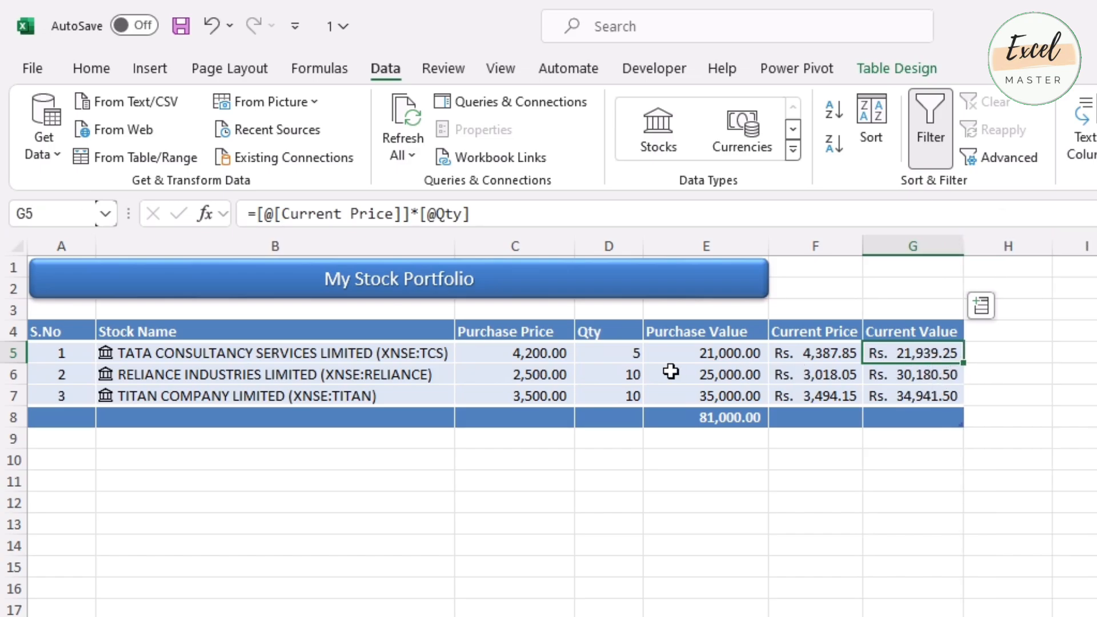
# - Check the Purchase Value and Current Value cells in row 5, and add a table column with the header Profile/Loss in H4
pyautogui.click(669, 355)
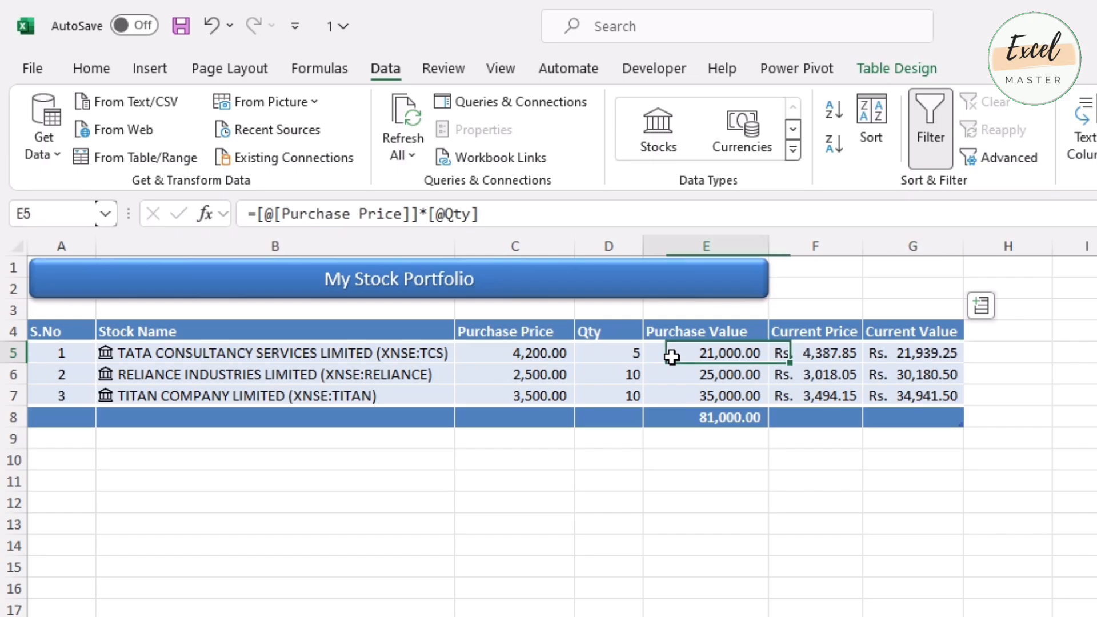
pyautogui.click(933, 351)
pyautogui.click(1014, 329)
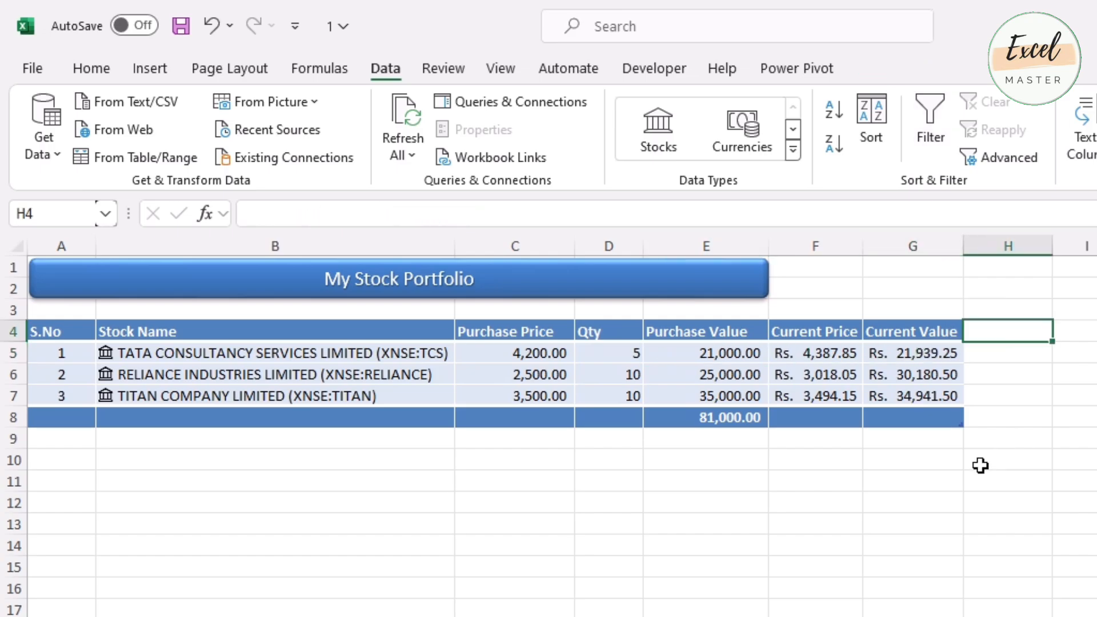
pyautogui.write('Profile/')
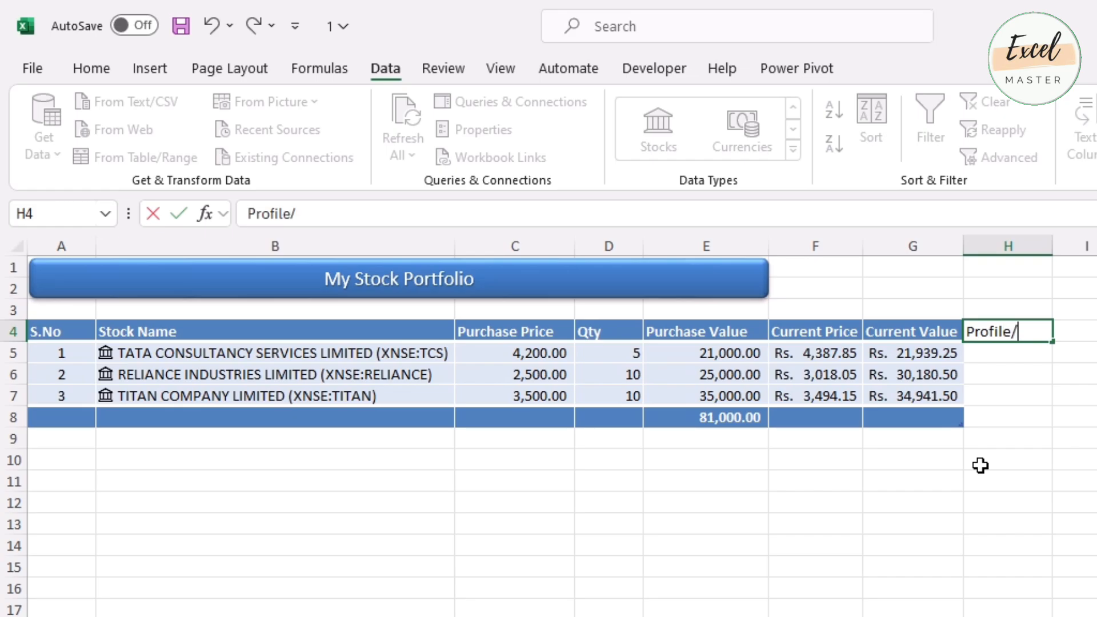
pyautogui.write('Loss')
pyautogui.press('Return')
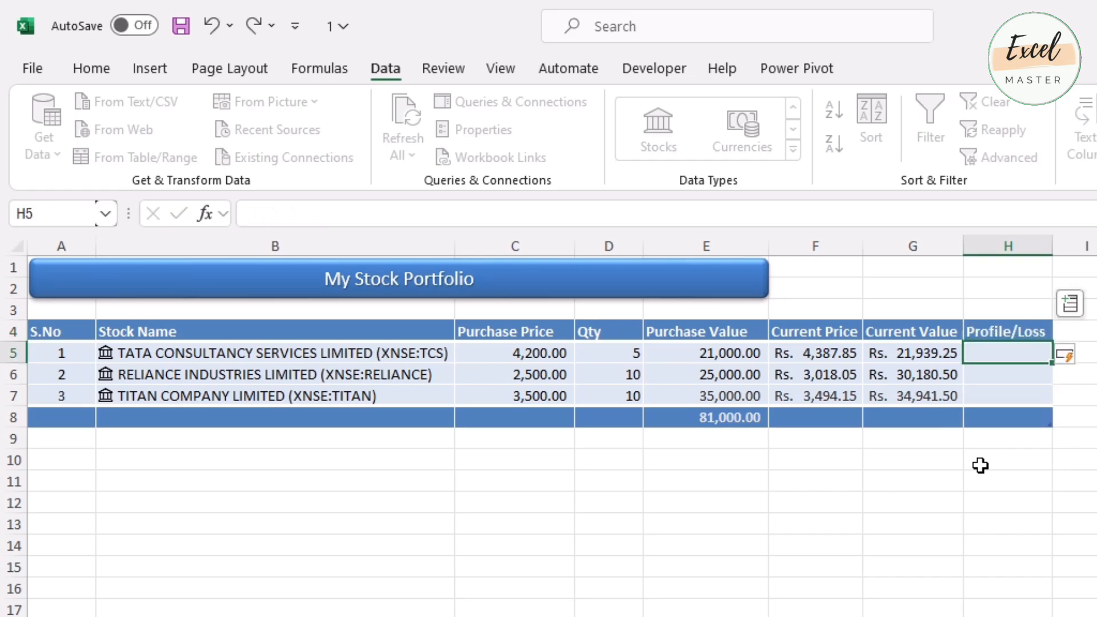
# - Calculate Profile/Loss in H5 with =[@[Current Value]]-[@[Purchase Value]], and review the filled cells down to the total row
pyautogui.write('=')
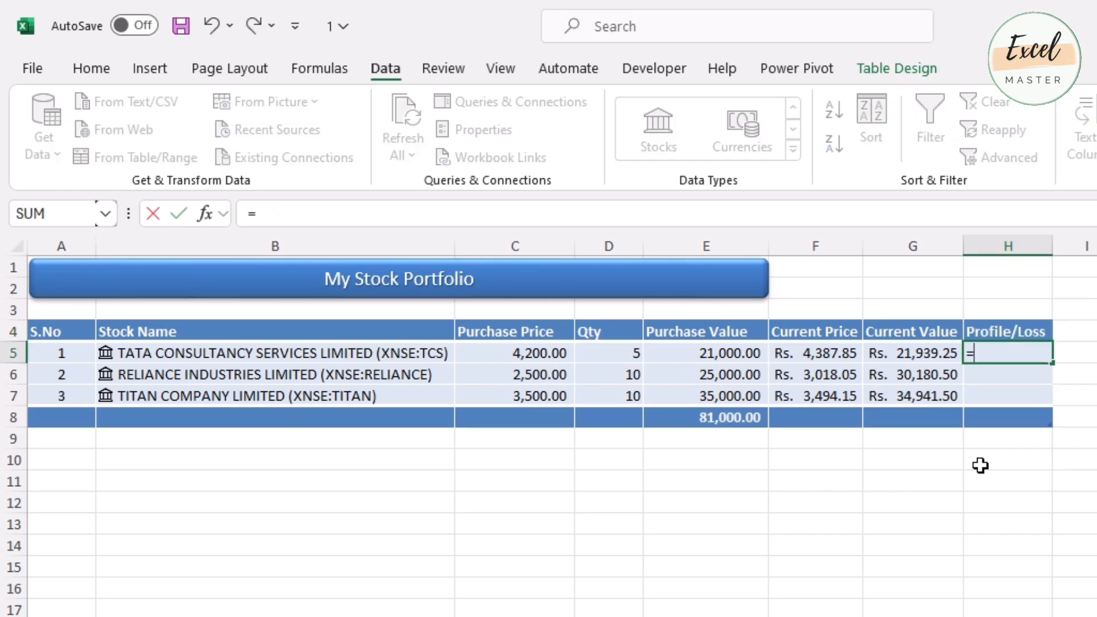
pyautogui.click(899, 352)
pyautogui.write('-')
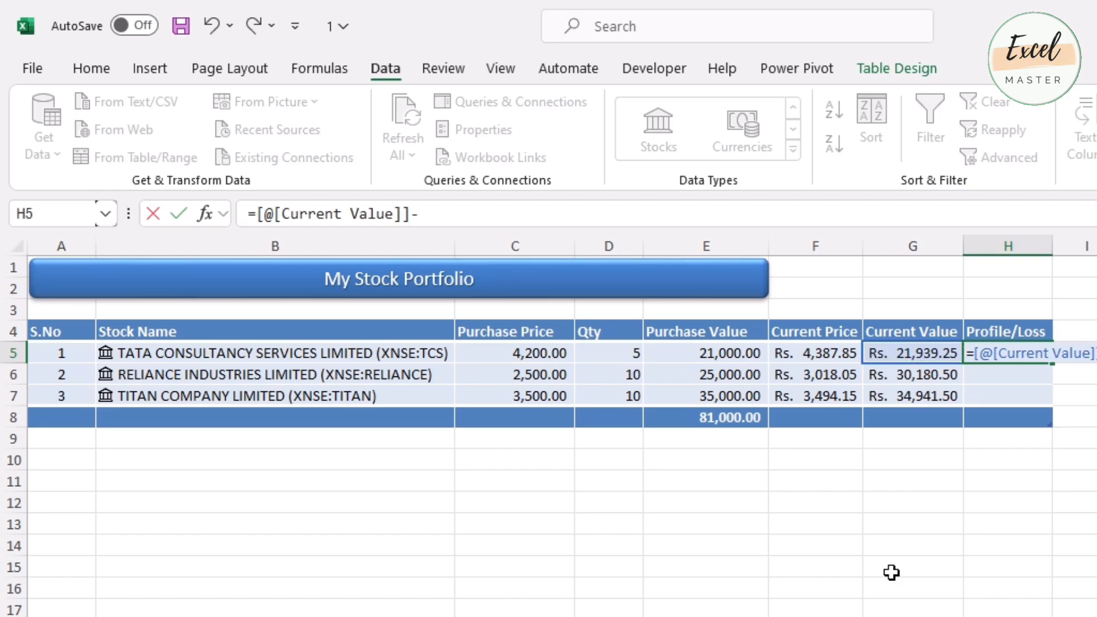
pyautogui.click(709, 354)
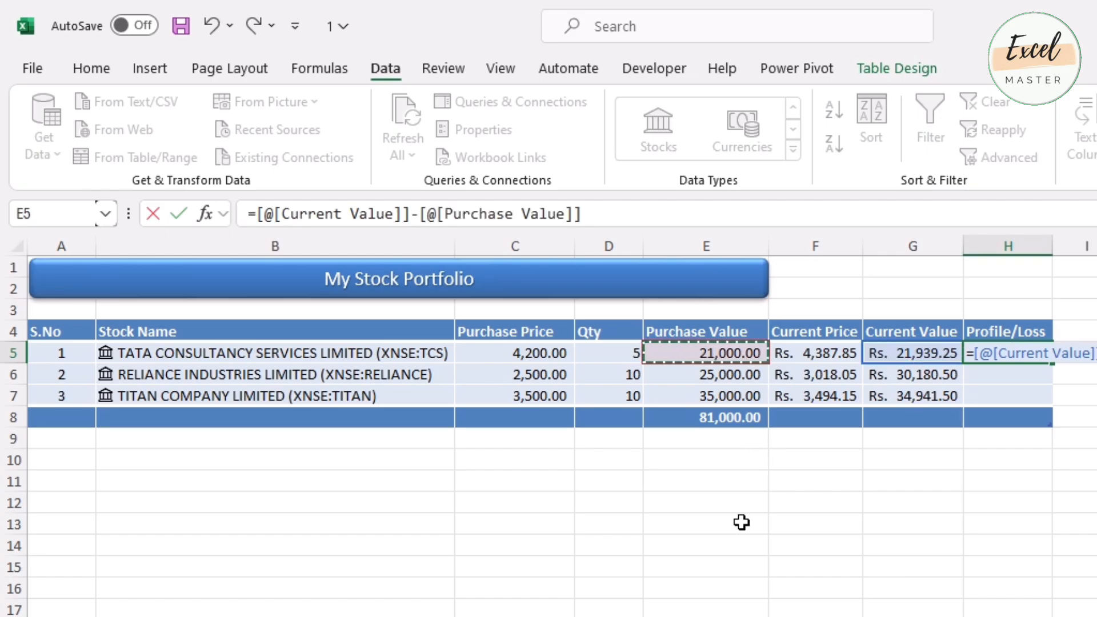
pyautogui.press('Return')
pyautogui.press('Up')
pyautogui.press('Down')
pyautogui.press('Down')
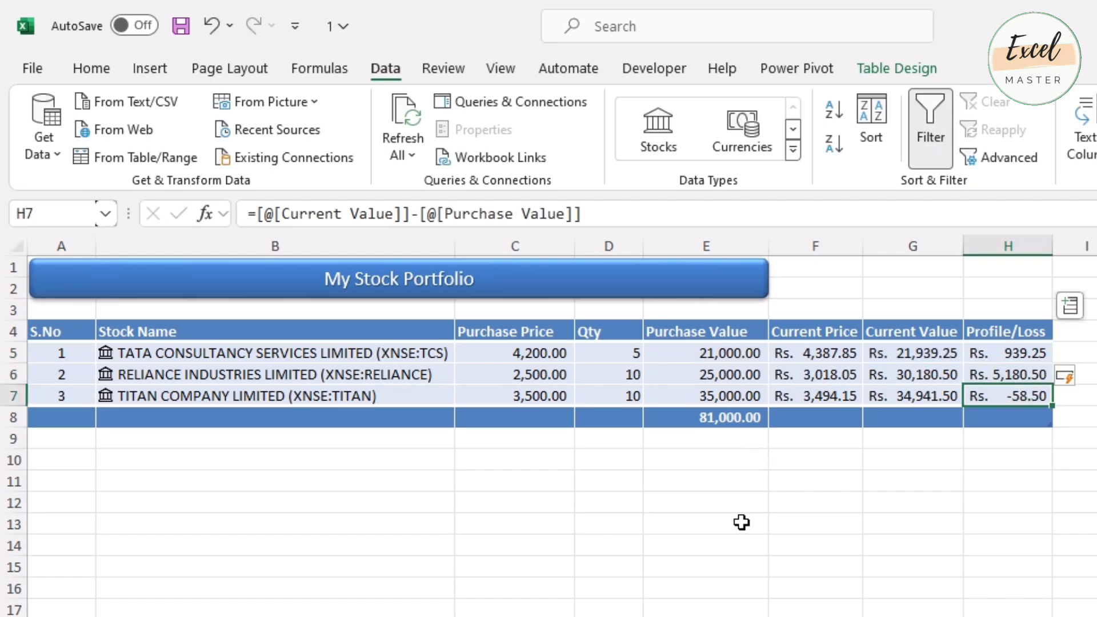
pyautogui.press('Down')
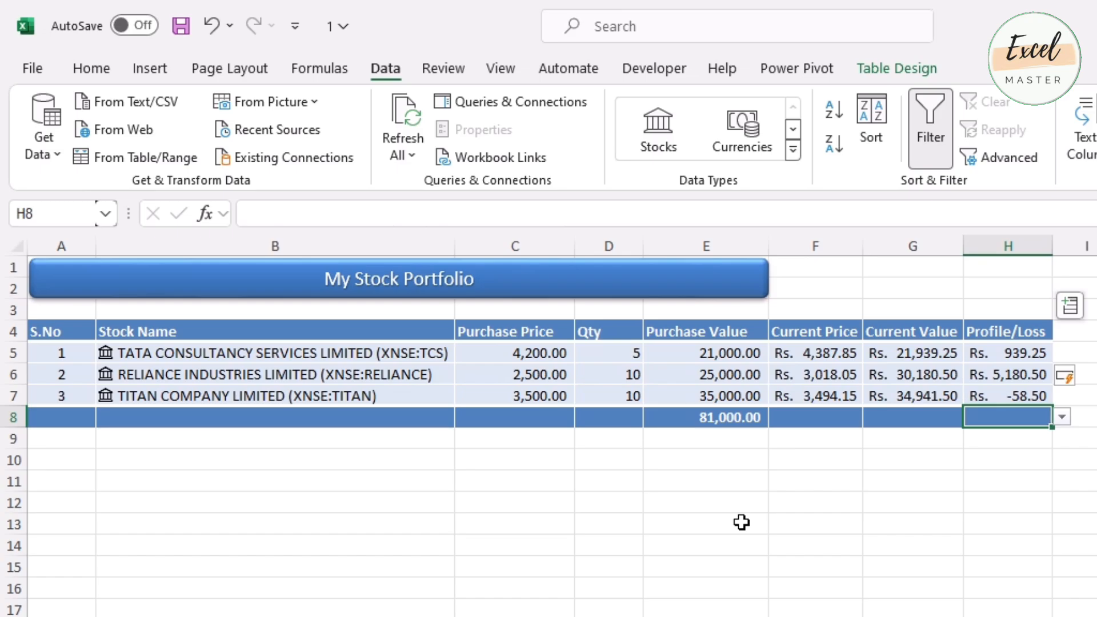
# - Total the Profile/Loss column in H8 with =SUBTOTAL(109,[Profile/Loss]) and apply the comma number style
pyautogui.hotkey('alt', '=')
pyautogui.press('Return')
pyautogui.press('Up')
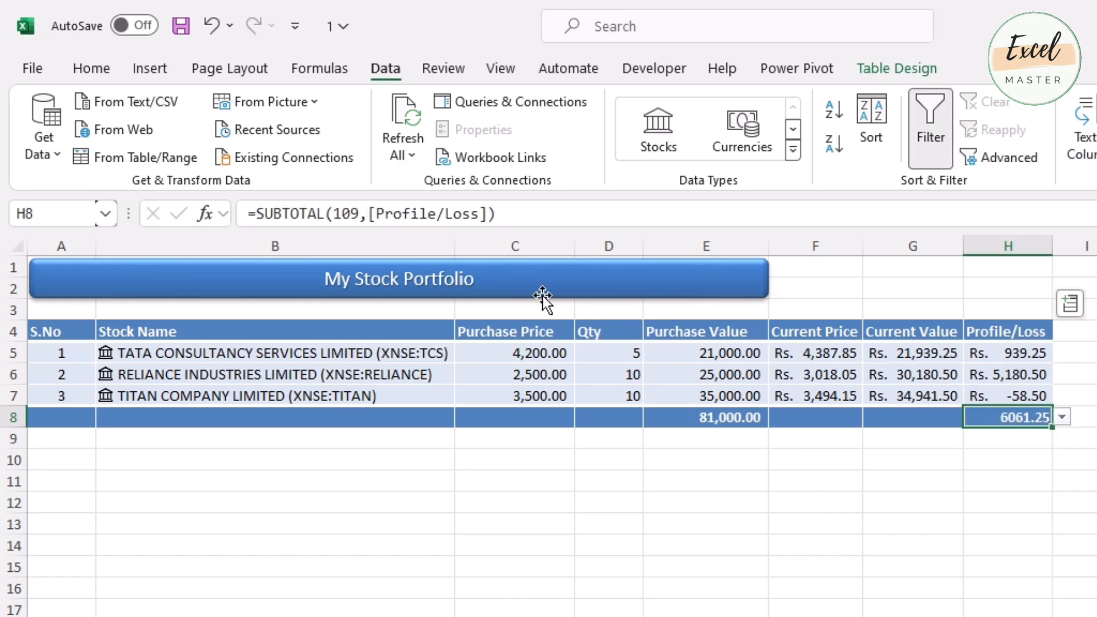
pyautogui.click(97, 72)
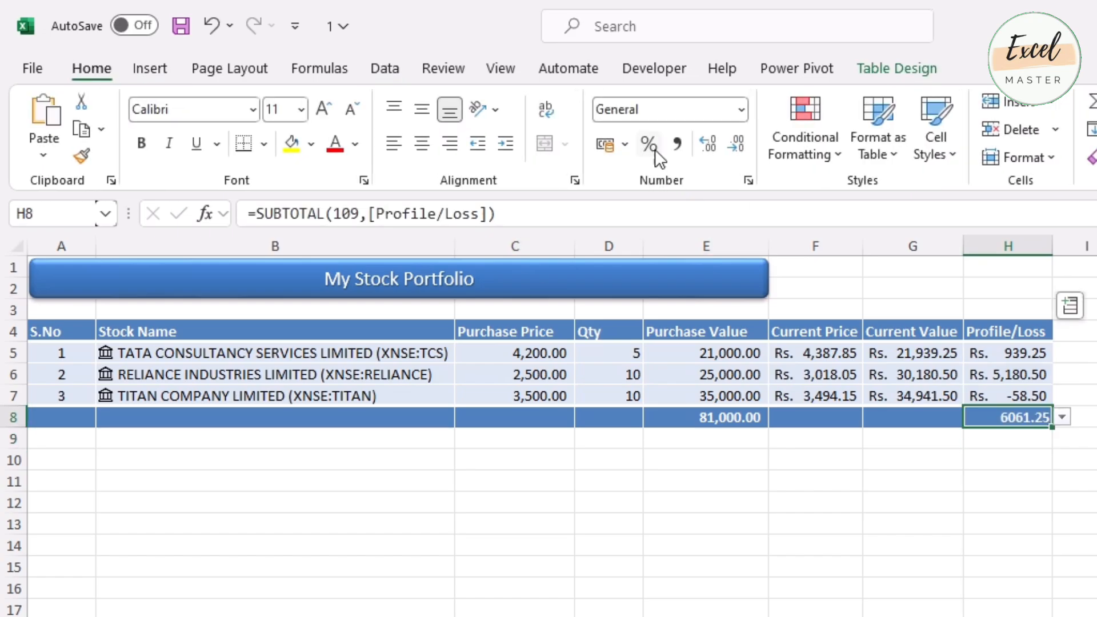
pyautogui.click(679, 144)
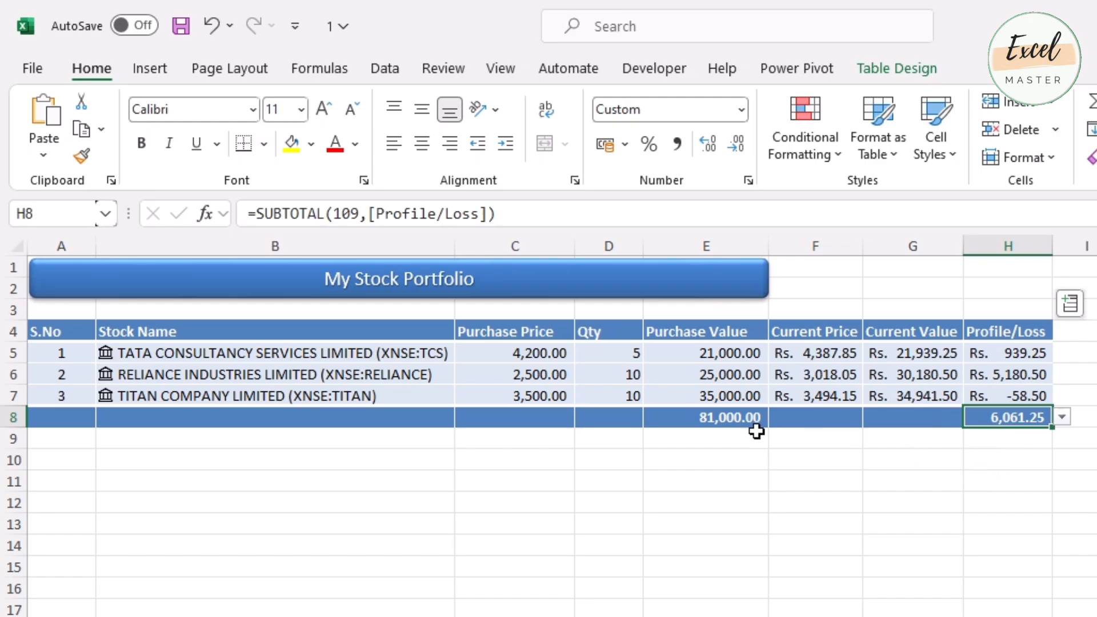
# - Try 300 and 3000 as Titan's purchase price in C7, and check its Profile/Loss, Current Value and Current Price cells
pyautogui.click(723, 420)
pyautogui.click(546, 400)
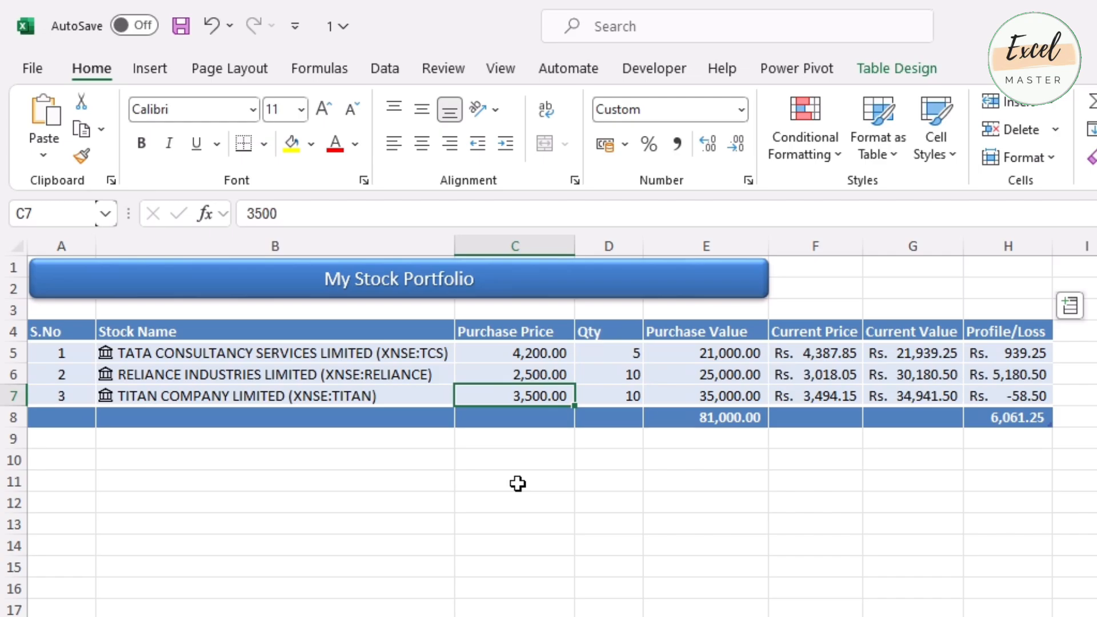
pyautogui.write('300')
pyautogui.press('Return')
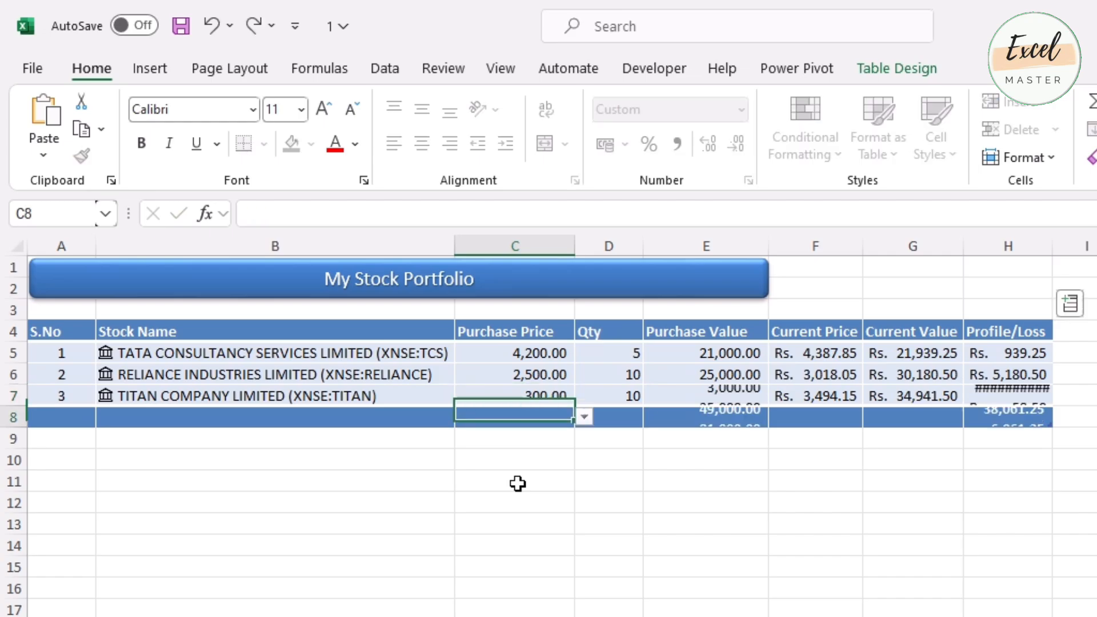
pyautogui.click(533, 398)
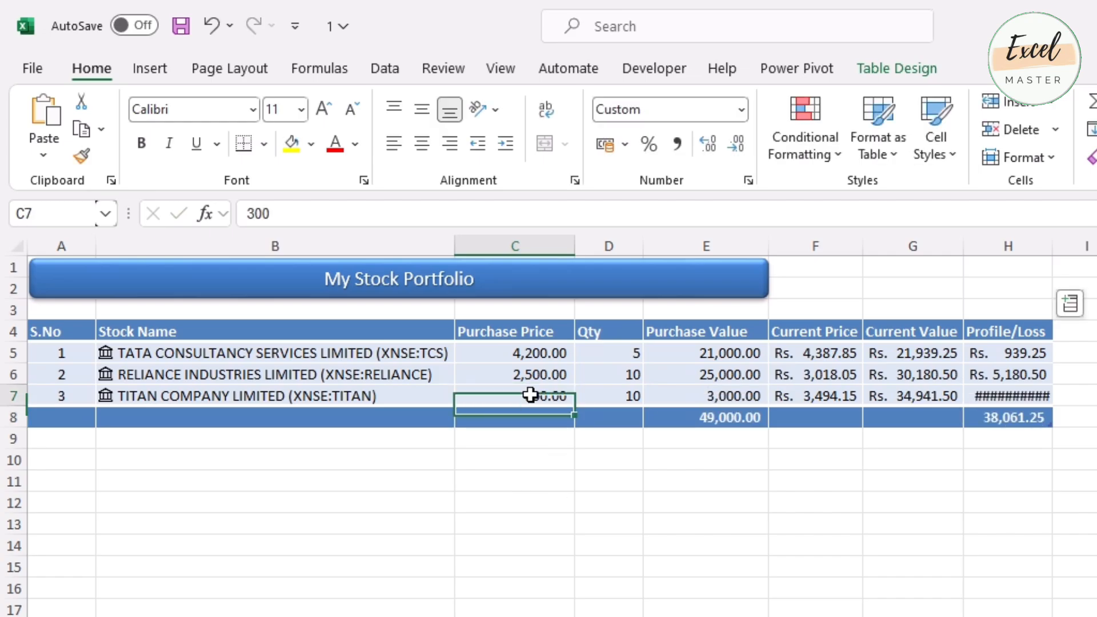
pyautogui.write('3,0')
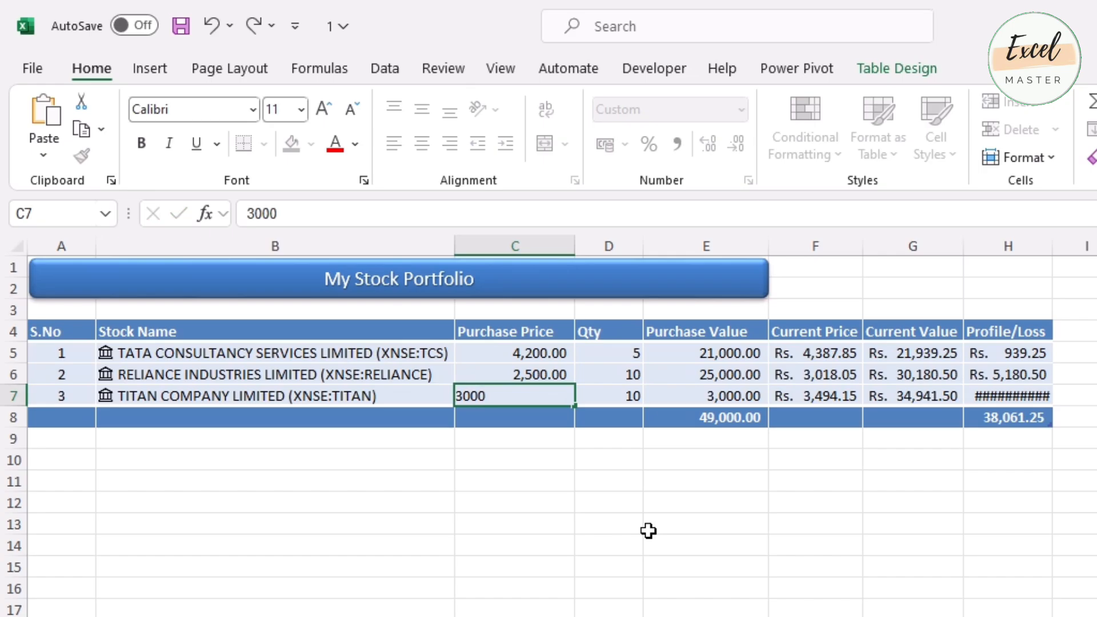
pyautogui.write('00')
pyautogui.press('Return')
pyautogui.click(1039, 397)
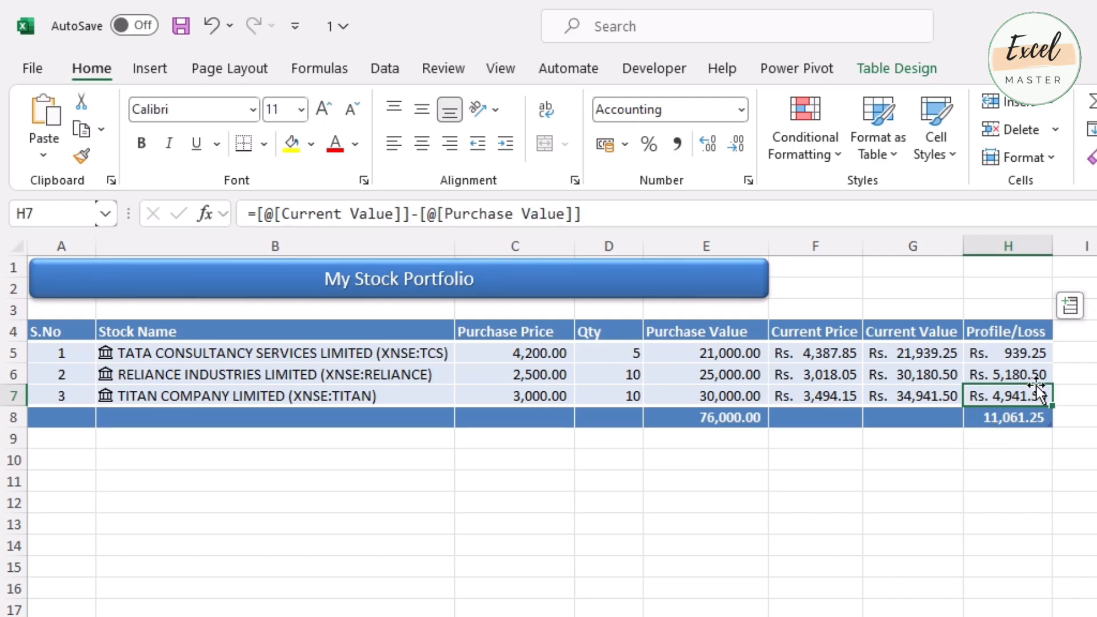
pyautogui.click(937, 397)
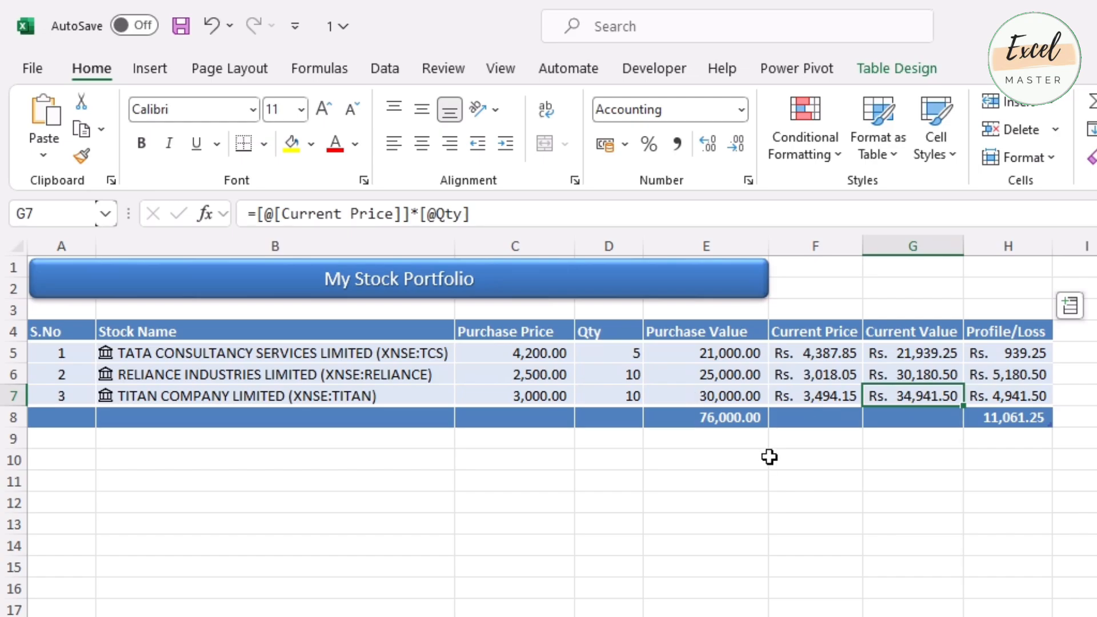
pyautogui.click(811, 400)
# - Set Titan's purchase price in C7 to 3800, and widen column H so its Profile/Loss value fits
pyautogui.click(497, 400)
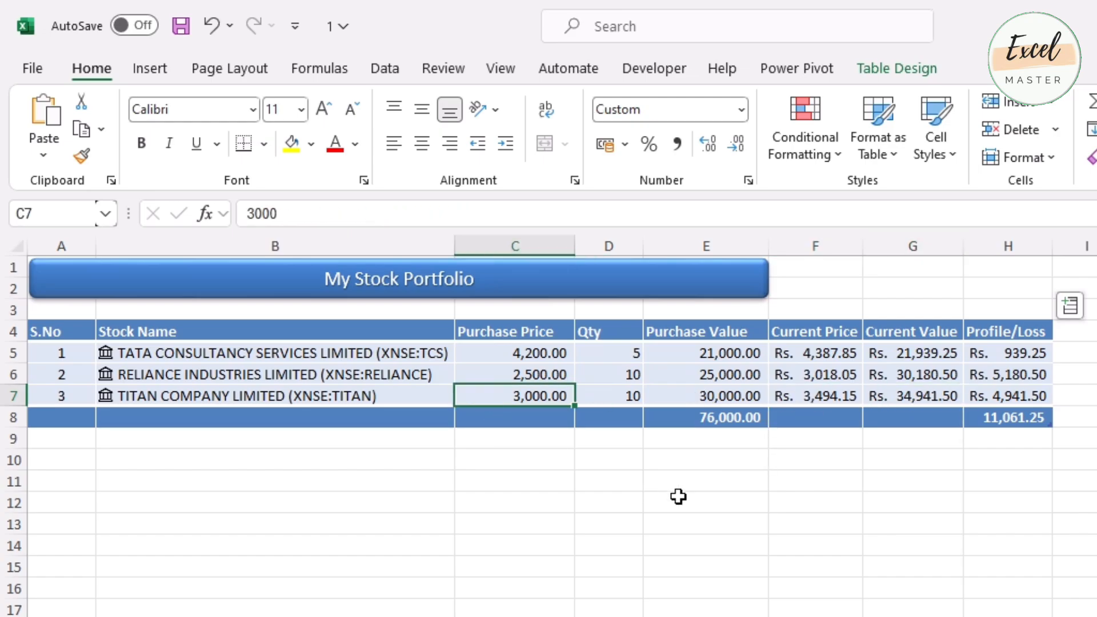
pyautogui.write('35')
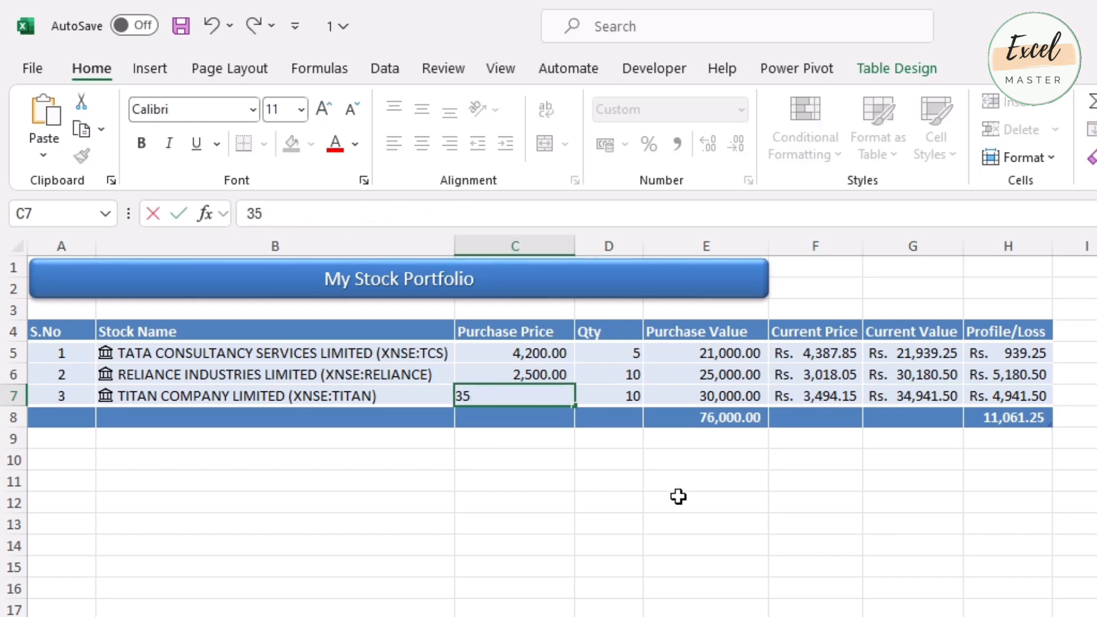
pyautogui.press('BackSpace')
pyautogui.write('800')
pyautogui.press('Return')
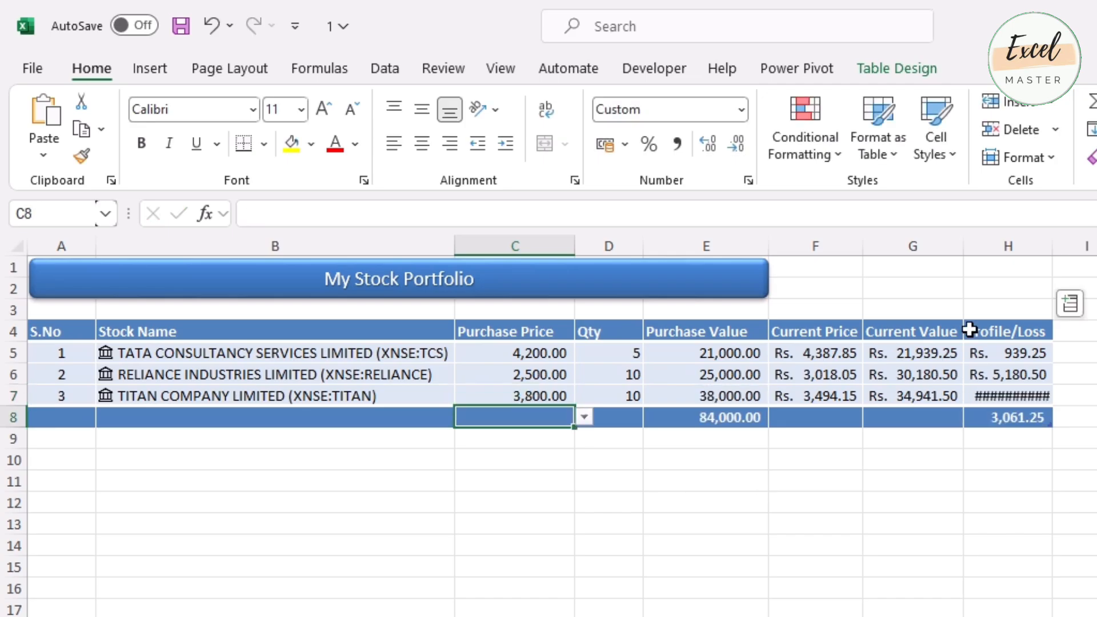
pyautogui.moveTo(1053, 246); pyautogui.dragTo(1061, 243)
pyautogui.click(1039, 399)
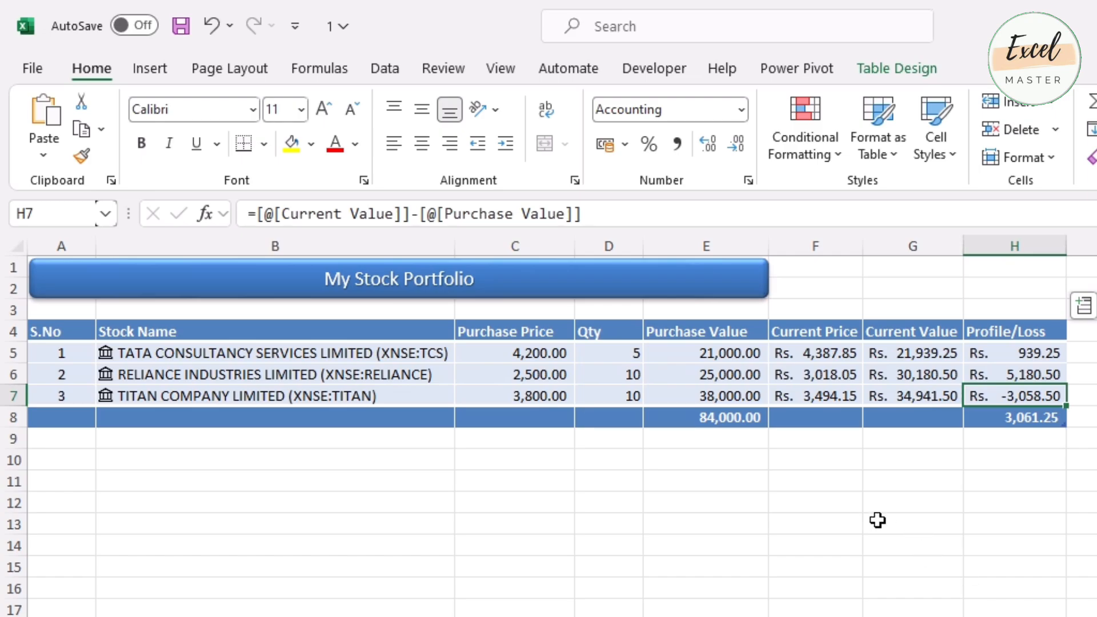
# - Check the Current Value cells of the three stocks in rows 5 to 7
pyautogui.click(896, 353)
pyautogui.click(904, 392)
pyautogui.click(904, 369)
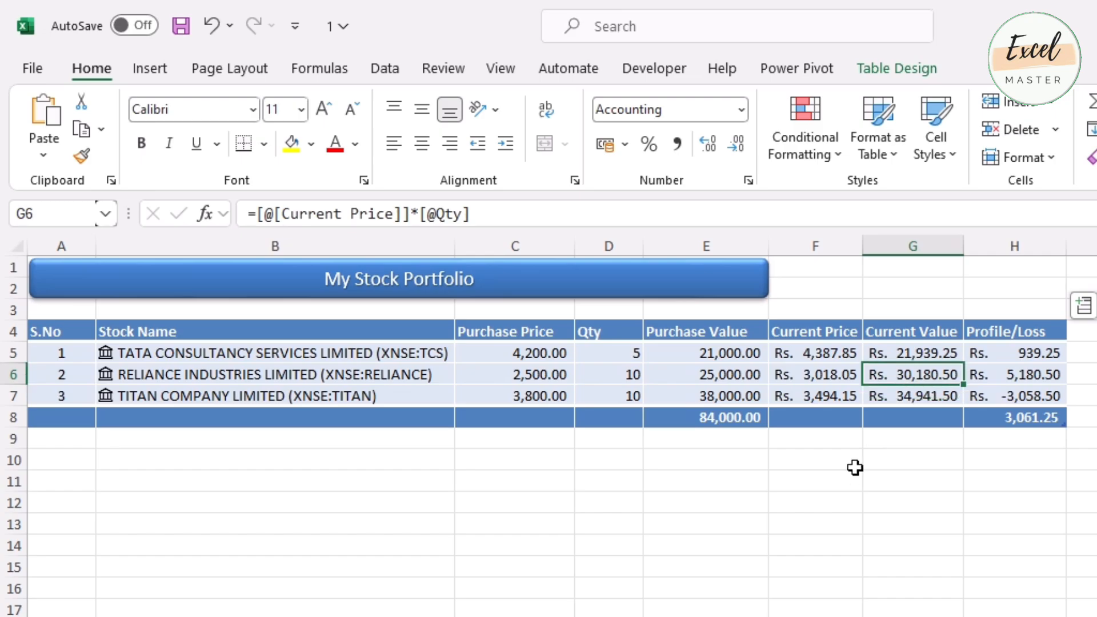
pyautogui.click(855, 467)
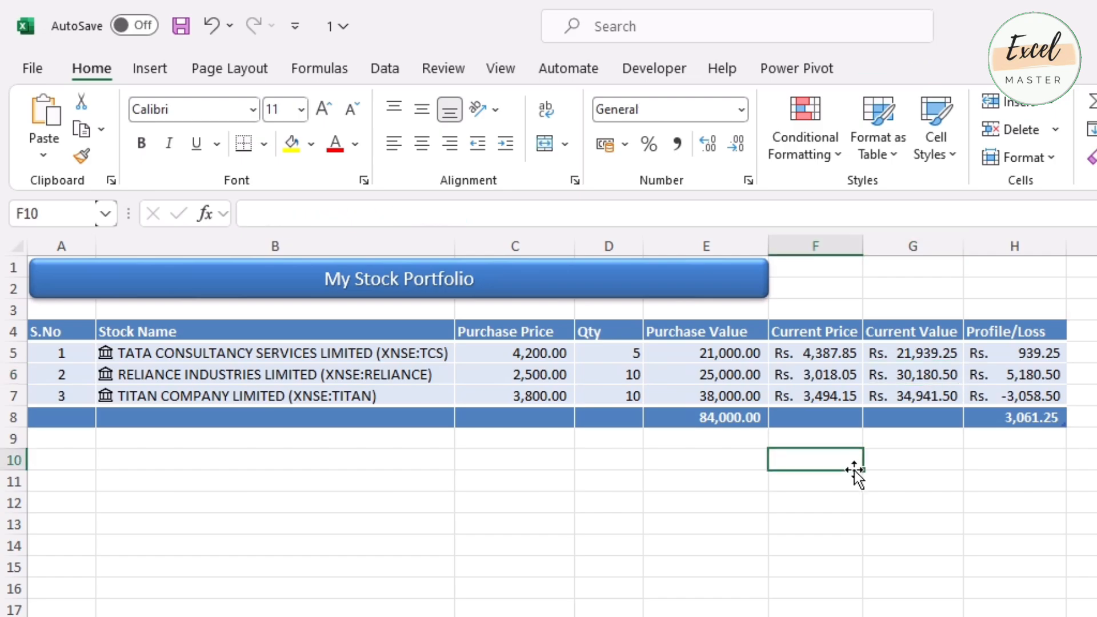
pyautogui.click(610, 495)
# - Add the High field of the Stocks data type as a new table column, and widen column I to show its prices
pyautogui.click(704, 374)
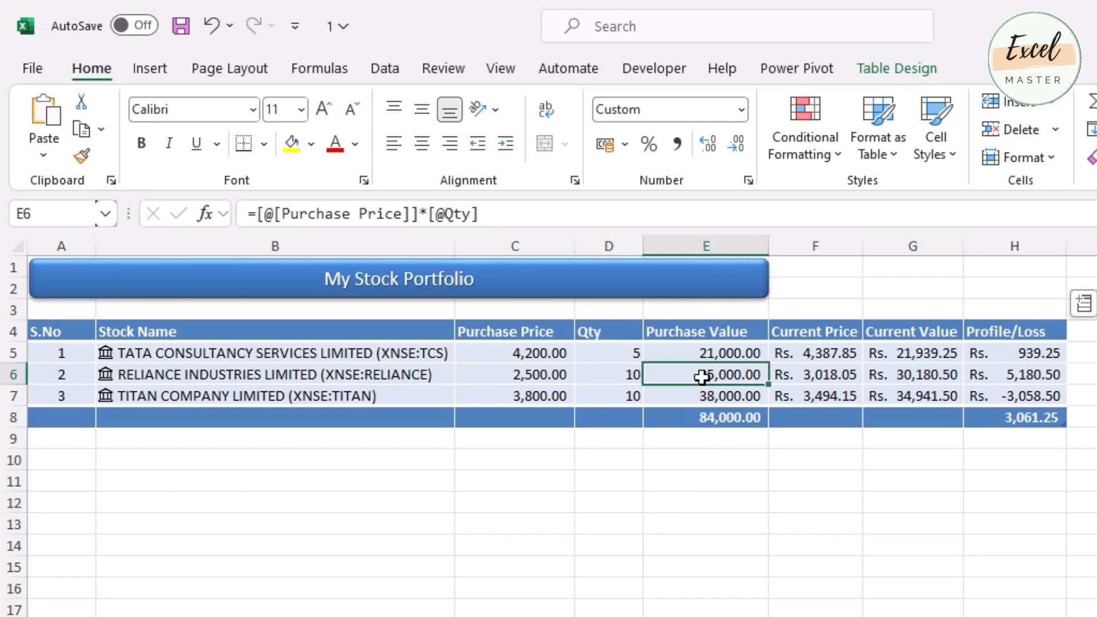
pyautogui.click(1084, 304)
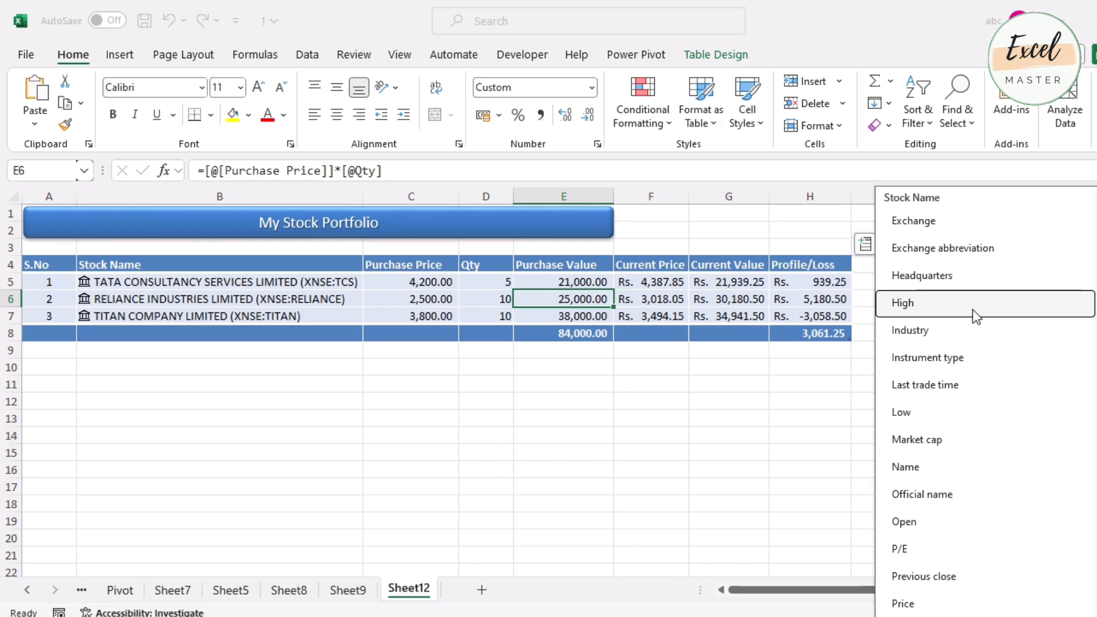
pyautogui.click(972, 310)
pyautogui.moveTo(907, 197); pyautogui.dragTo(930, 189)
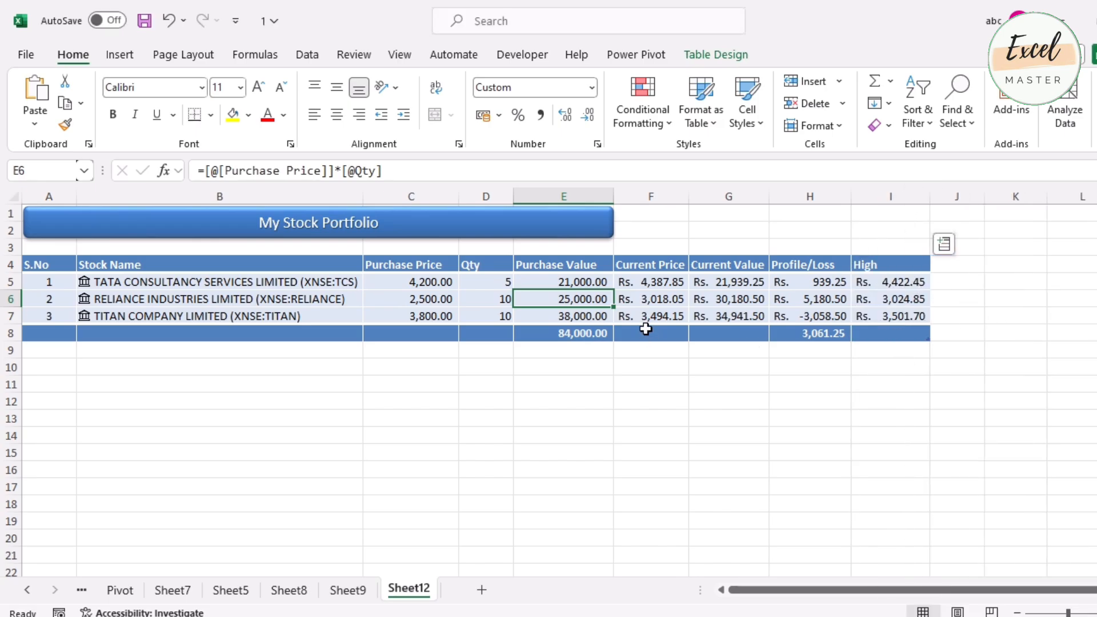
# - Compare Titan's purchase value, current price and High price in row 7
pyautogui.click(293, 311)
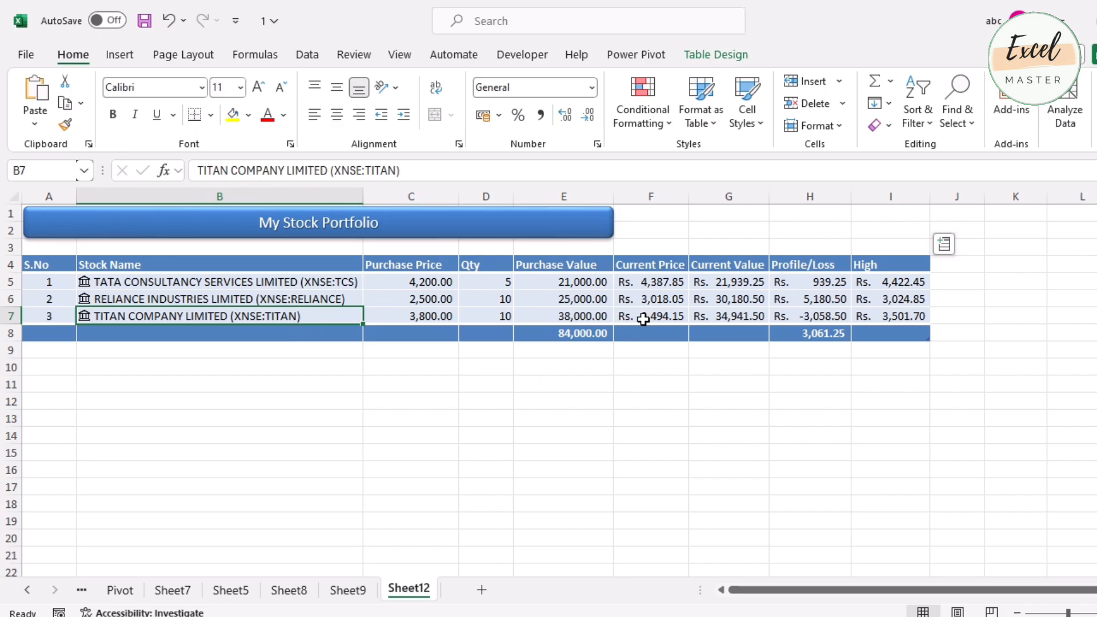
pyautogui.click(556, 320)
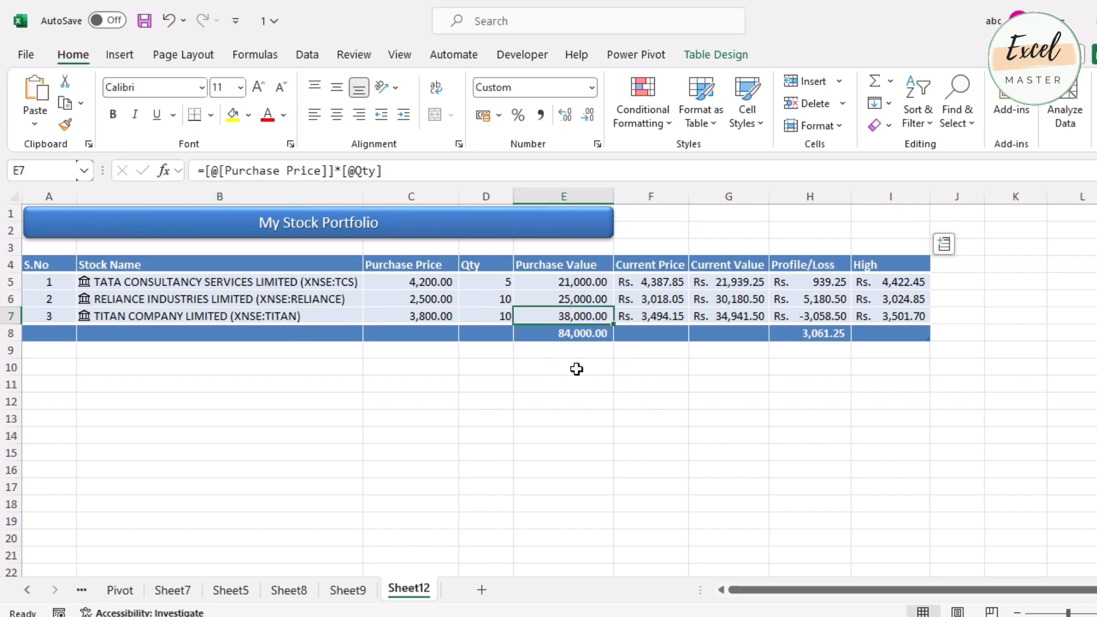
pyautogui.click(651, 315)
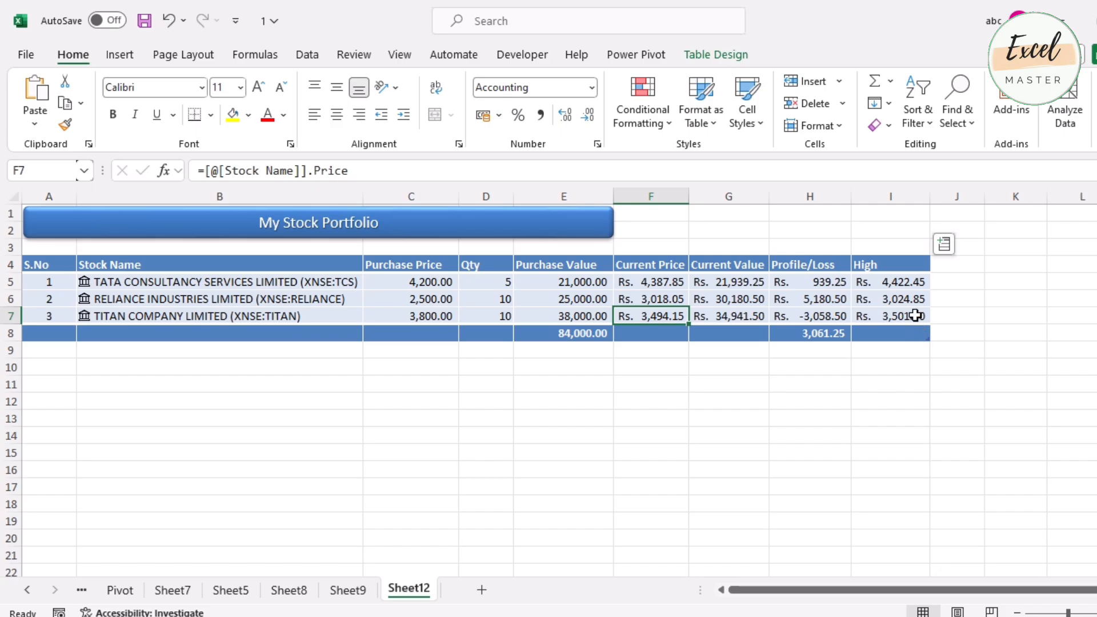
pyautogui.click(916, 315)
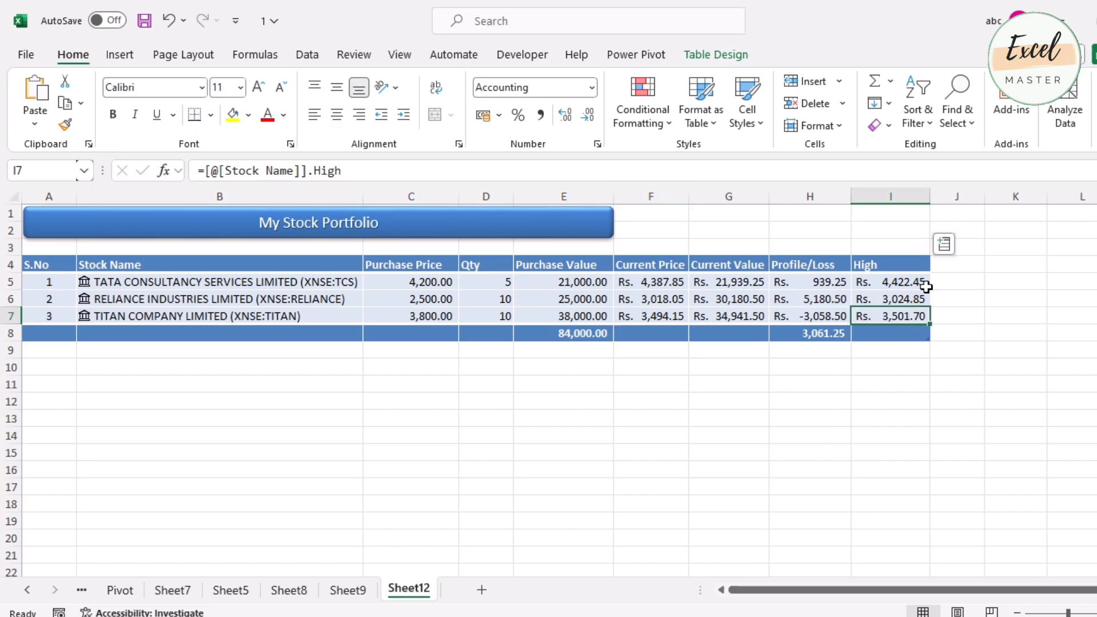
# - Add the Low field of the Stocks data type as a new table column, and widen column J to show its prices
pyautogui.click(945, 244)
pyautogui.scroll(-3, 851, 393)
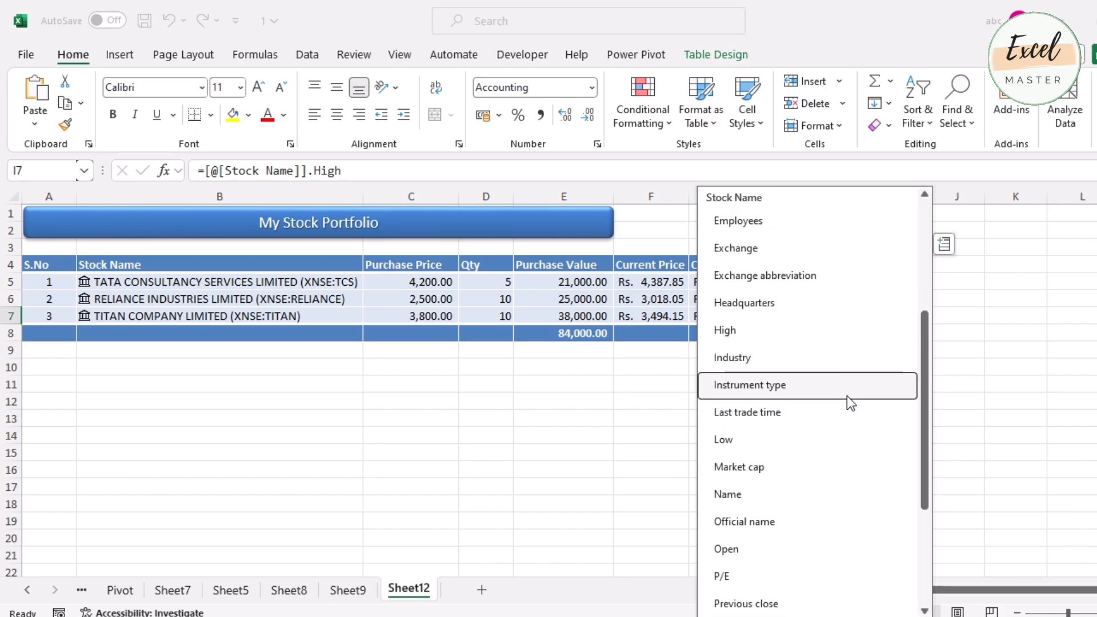
pyautogui.click(847, 439)
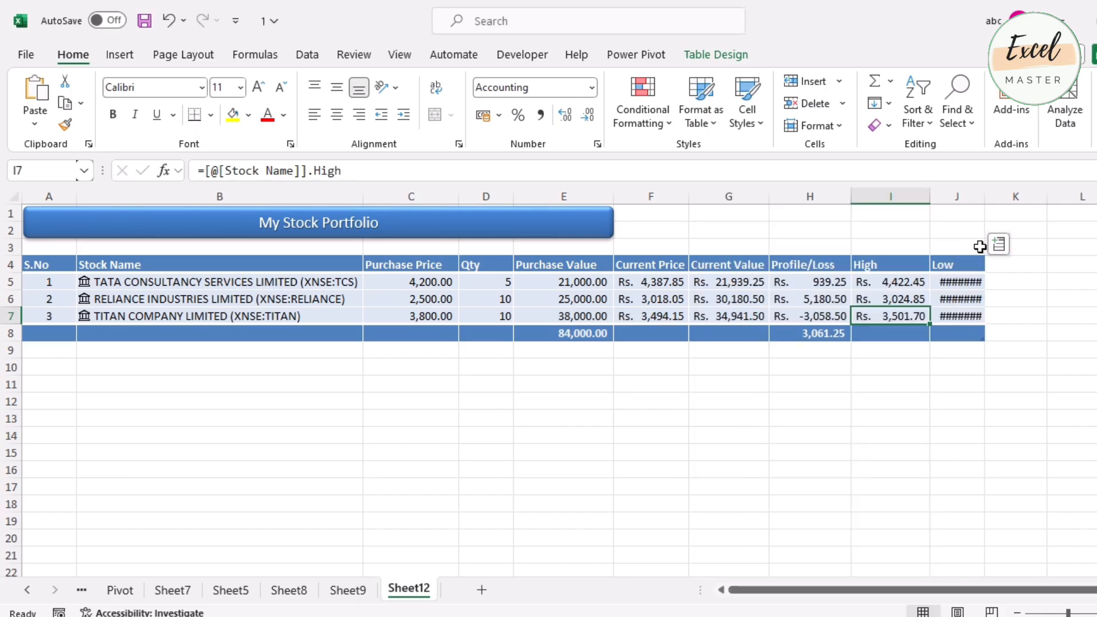
pyautogui.moveTo(981, 201); pyautogui.dragTo(1014, 197)
# - Look through the available stock fields, add Change (%) as a new table column, and check its formula in K5
pyautogui.click(1028, 242)
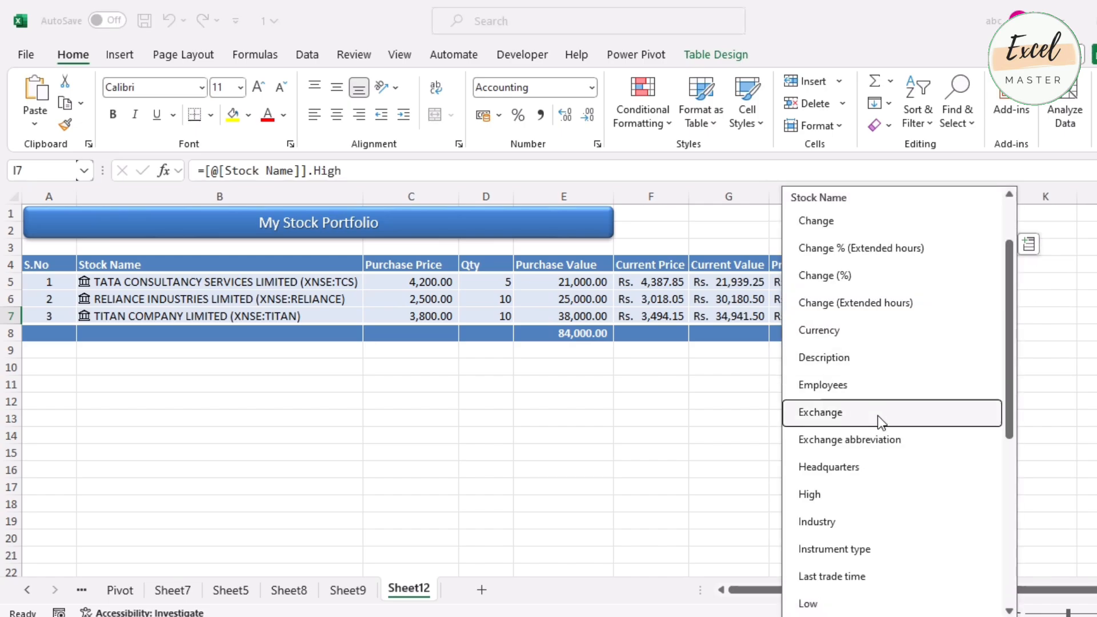
pyautogui.scroll(-3, 899, 497)
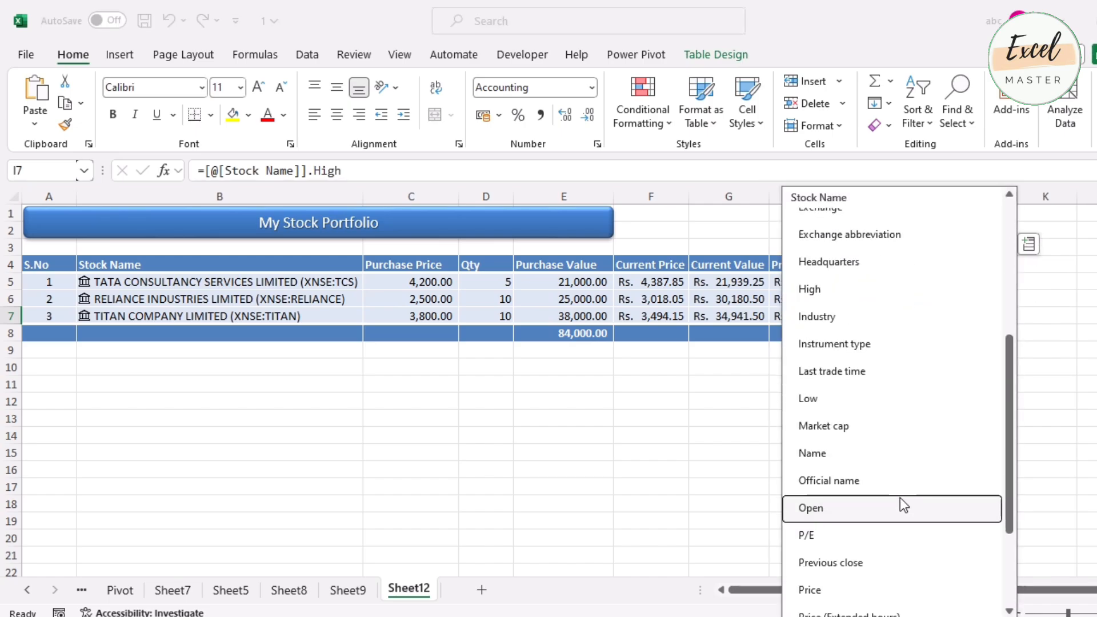
pyautogui.scroll(-5, 900, 499)
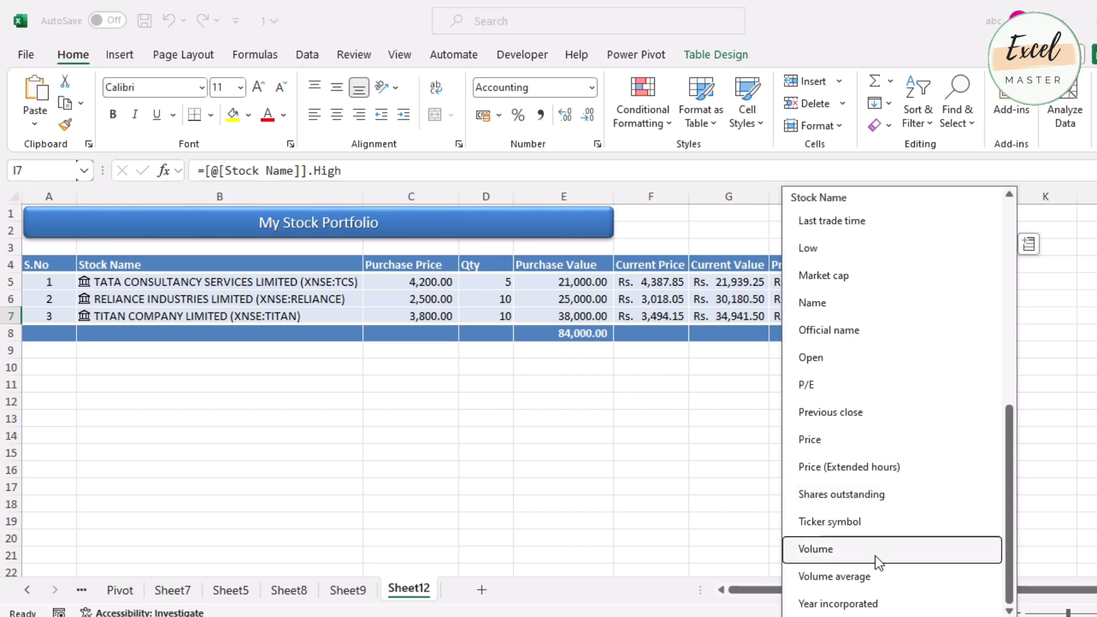
pyautogui.scroll(5, 882, 390)
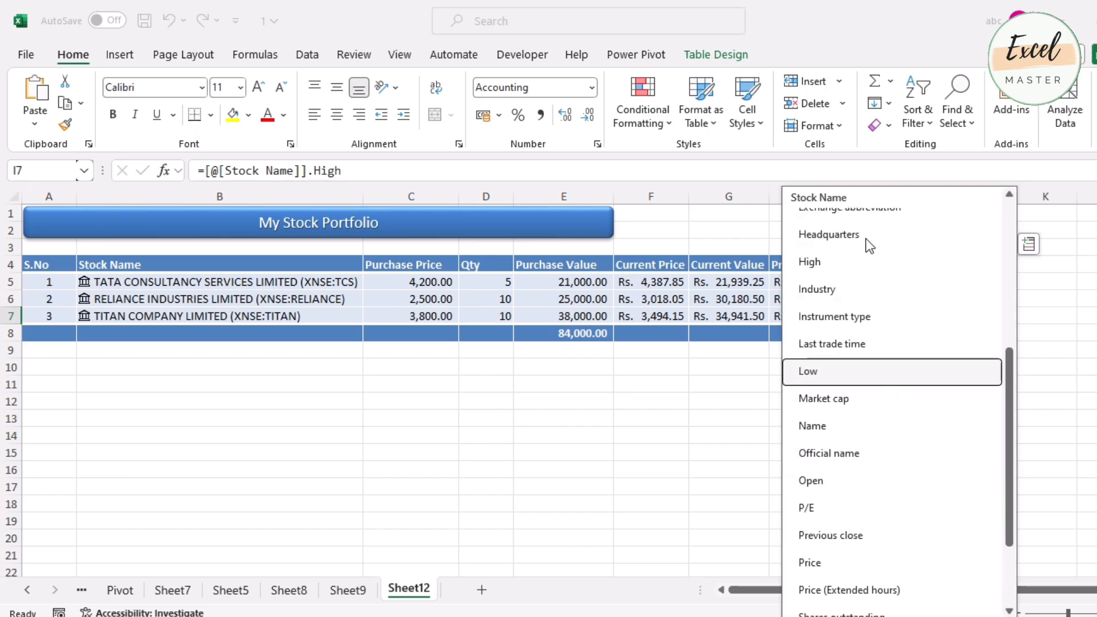
pyautogui.scroll(3, 863, 338)
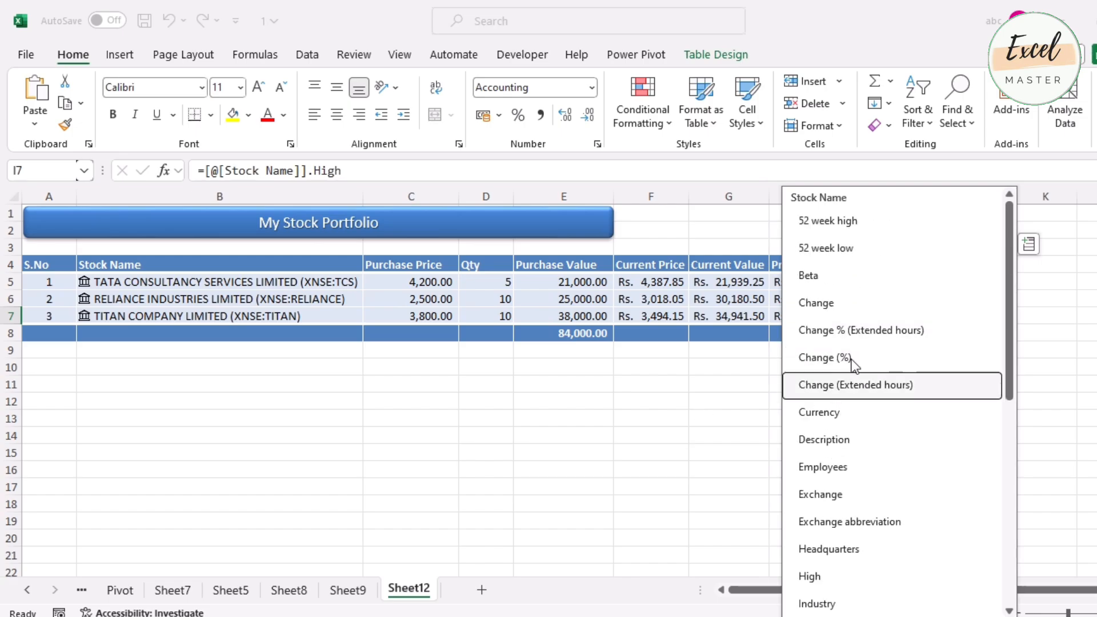
pyautogui.click(867, 365)
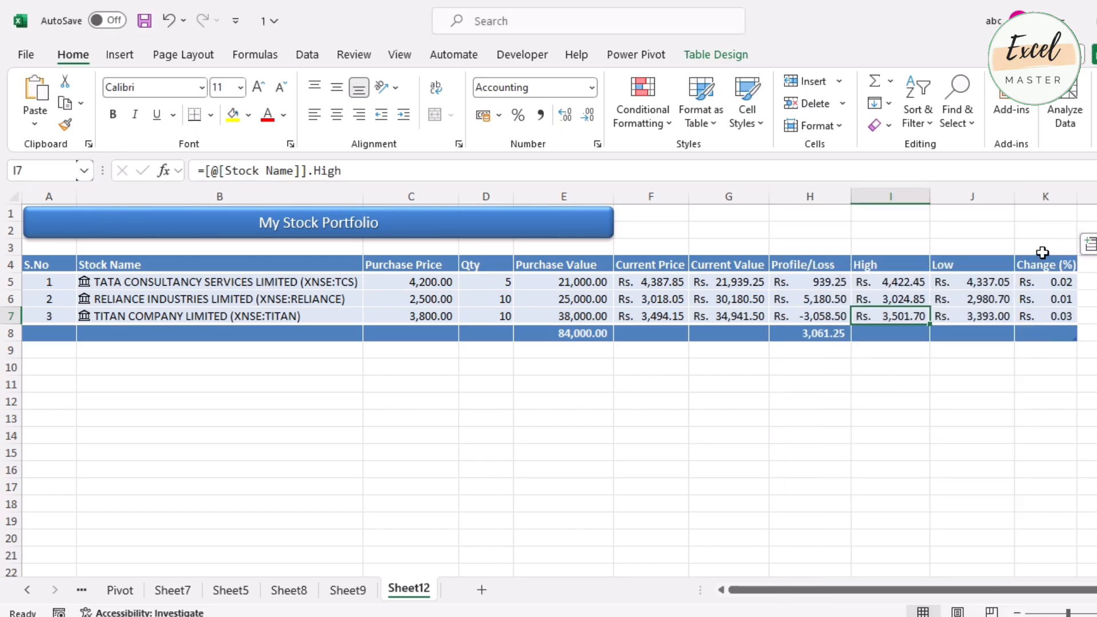
pyautogui.click(1058, 283)
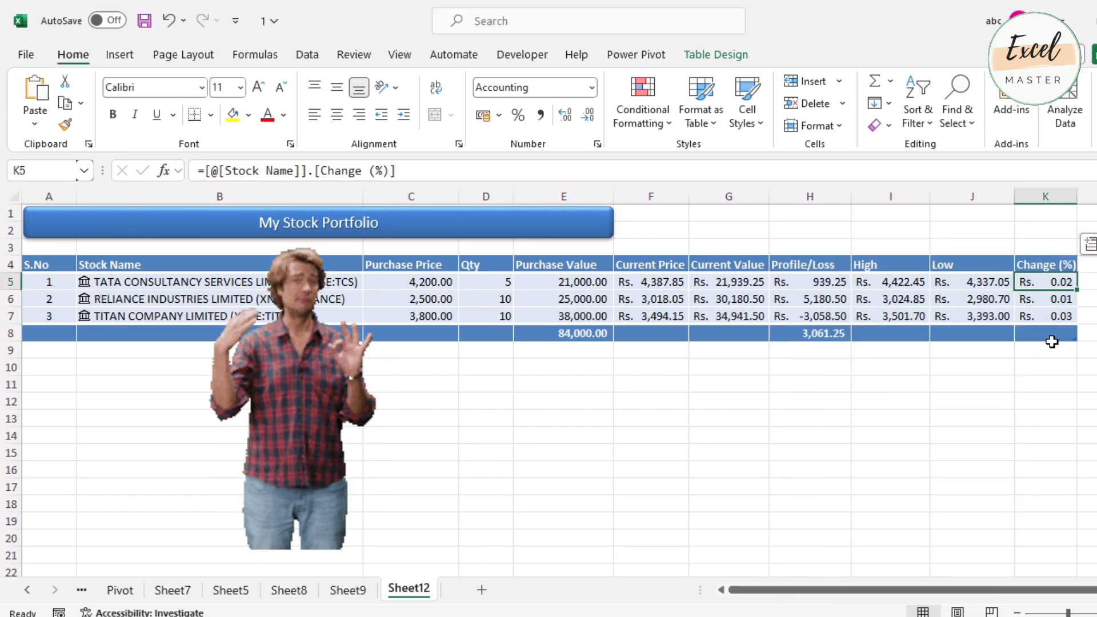
pyautogui.click(194, 399)
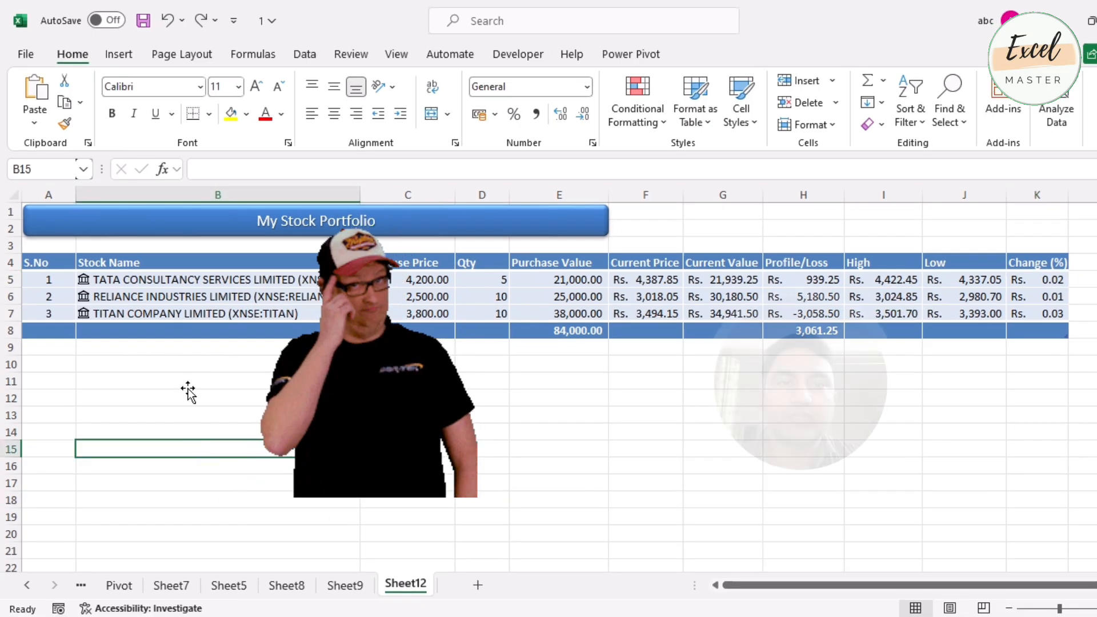
pyautogui.click(190, 385)
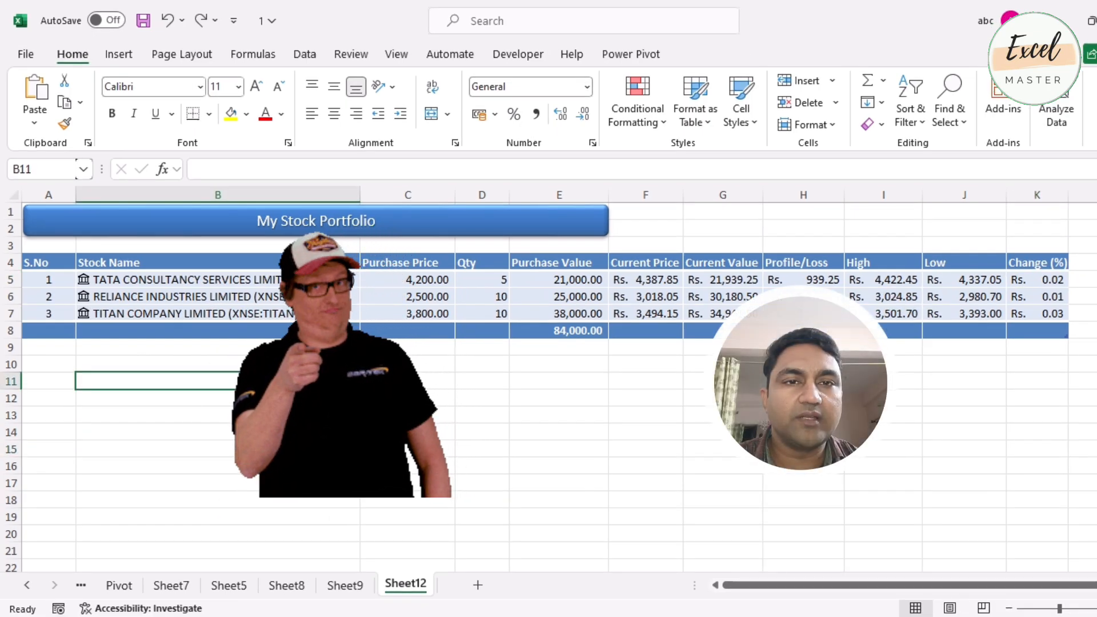